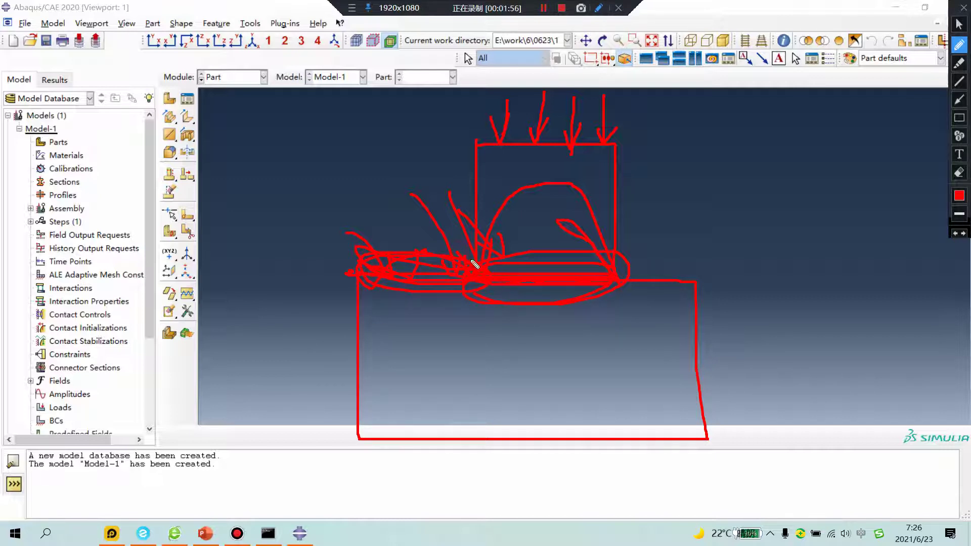
mouse_move(443, 249)
mouse_down()
mouse_move(471, 271)
mouse_move(368, 277)
mouse_move(494, 281)
mouse_up()
mouse_move(448, 269)
mouse_down()
mouse_move(511, 293)
mouse_move(506, 259)
mouse_move(463, 247)
mouse_move(503, 254)
mouse_move(521, 268)
mouse_move(482, 293)
mouse_move(591, 321)
mouse_up()
key(Escape)
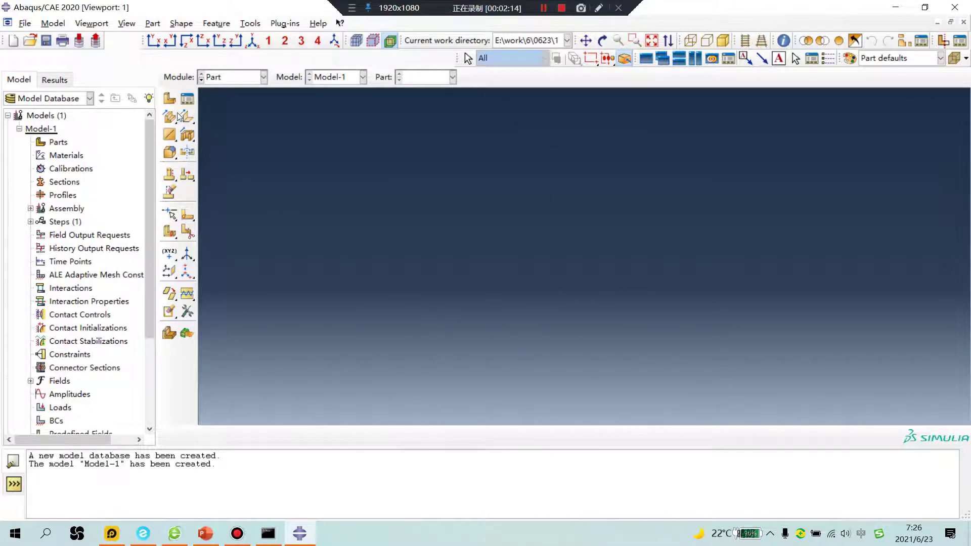
Start a new 2D planar deformable part with a shell base feature and an approximate size of 200.
click(169, 98)
click(60, 283)
click(77, 122)
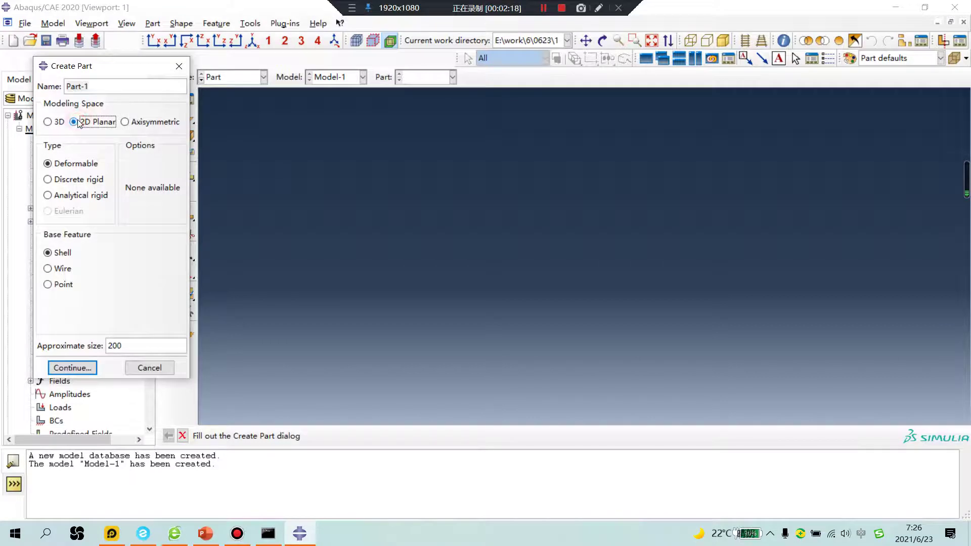
click(73, 368)
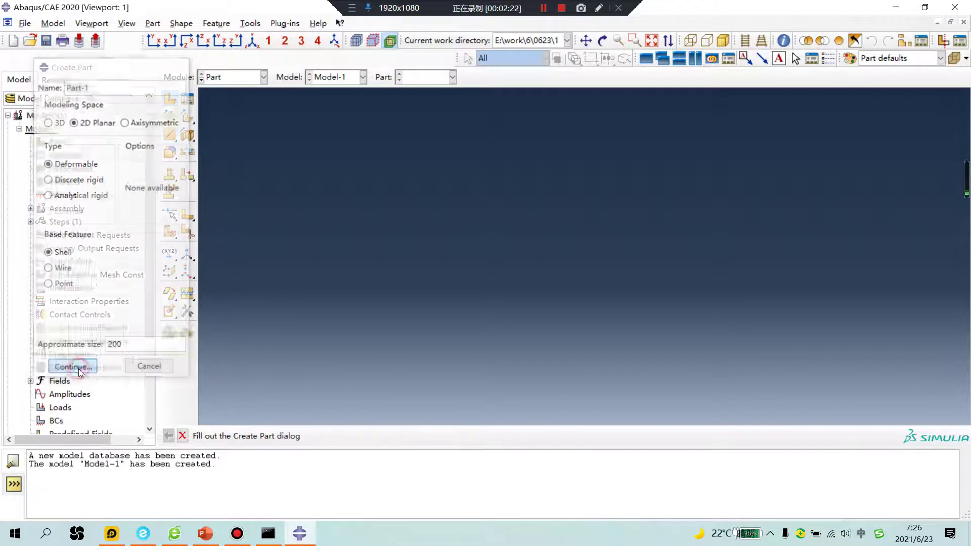
Sketch a 10 by 10 square from (-5, 0) to (5, 10) and finish it as the planar shell section.
click(187, 117)
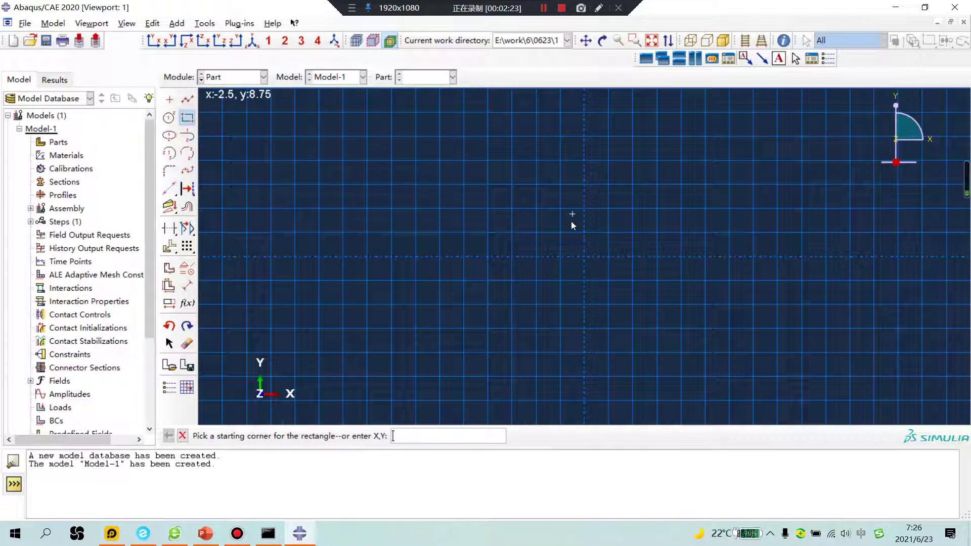
click(560, 256)
click(609, 208)
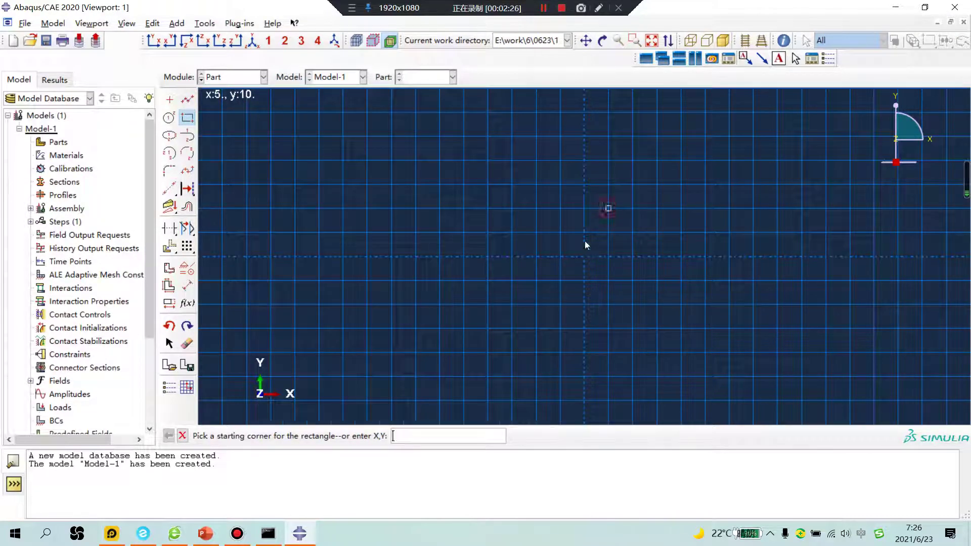
middle_click(385, 338)
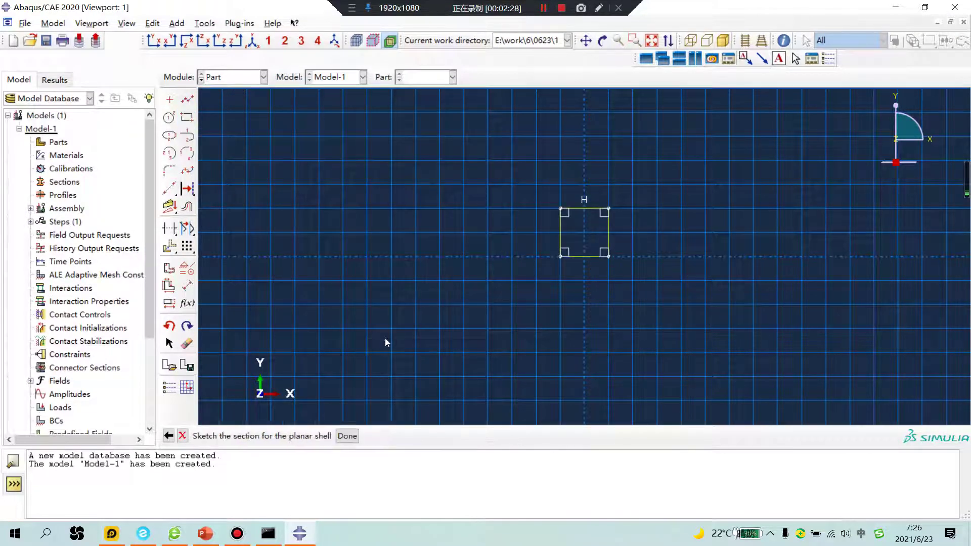
click(348, 436)
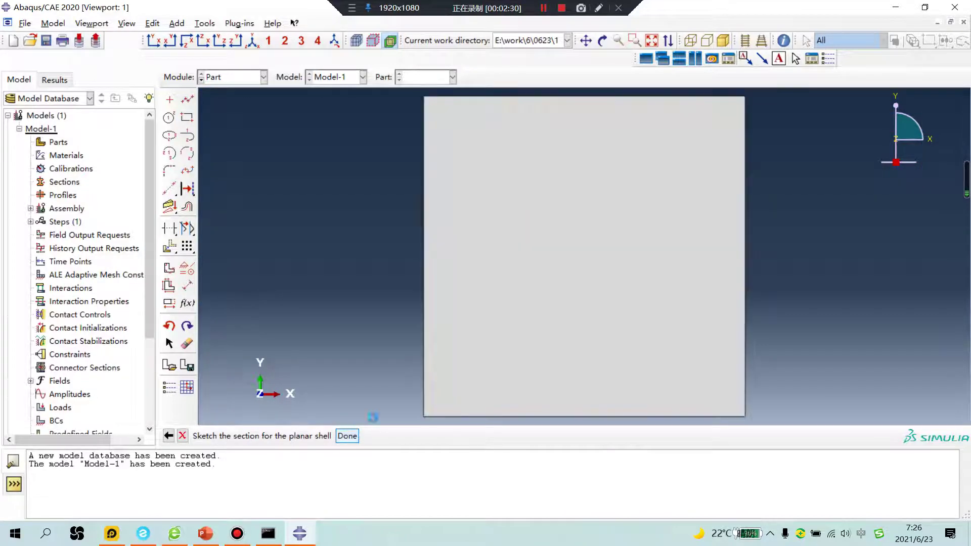
Create a second 2D planar deformable shell part from a rectangle with corners (-15, 0) and (15, -20).
click(170, 103)
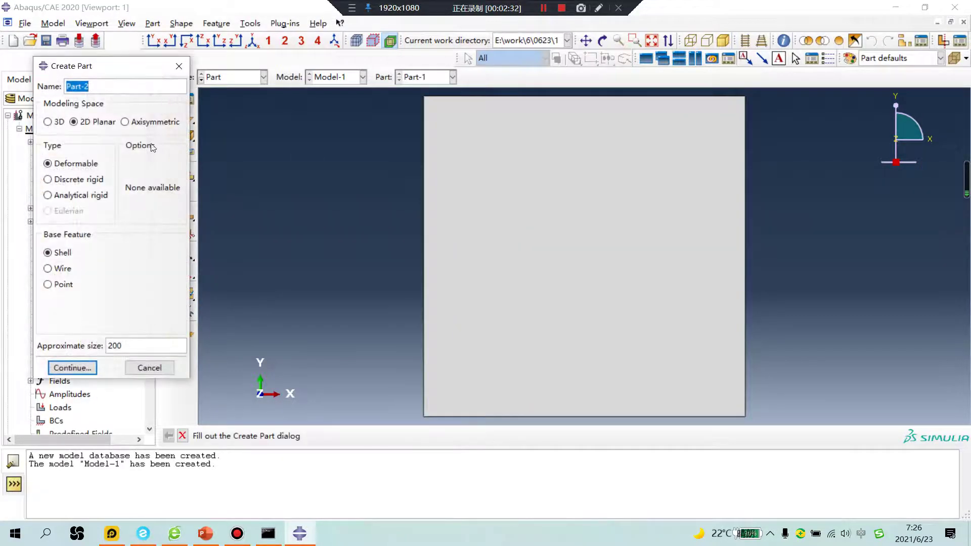
click(88, 369)
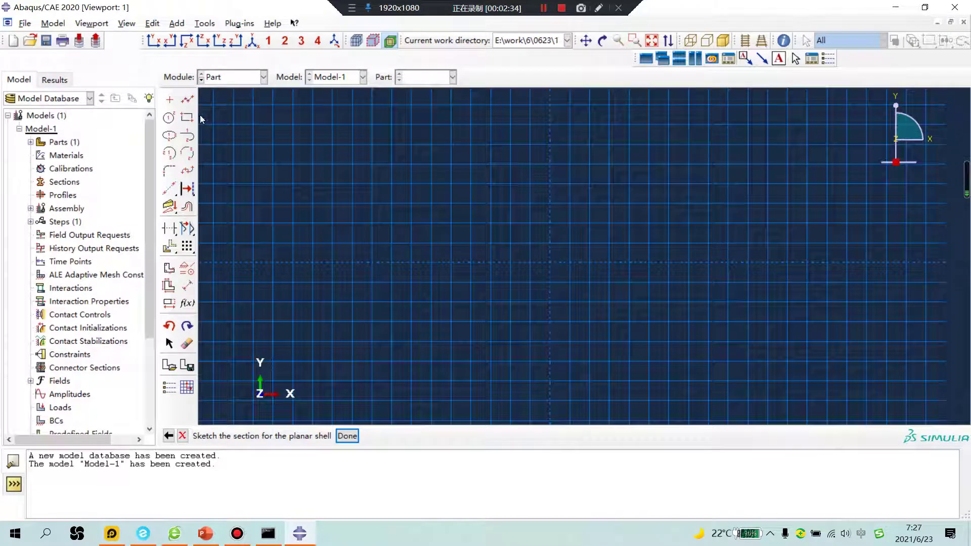
click(188, 117)
click(491, 263)
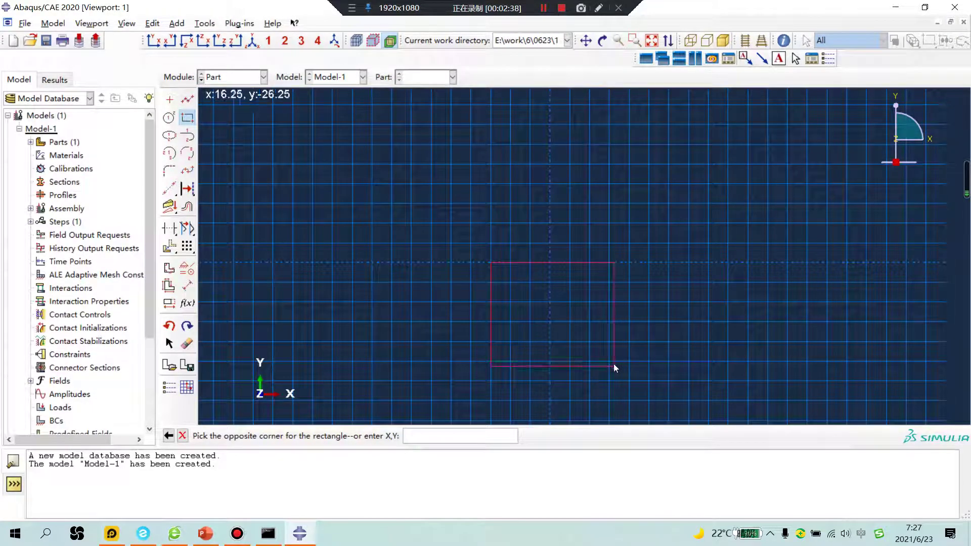
click(610, 343)
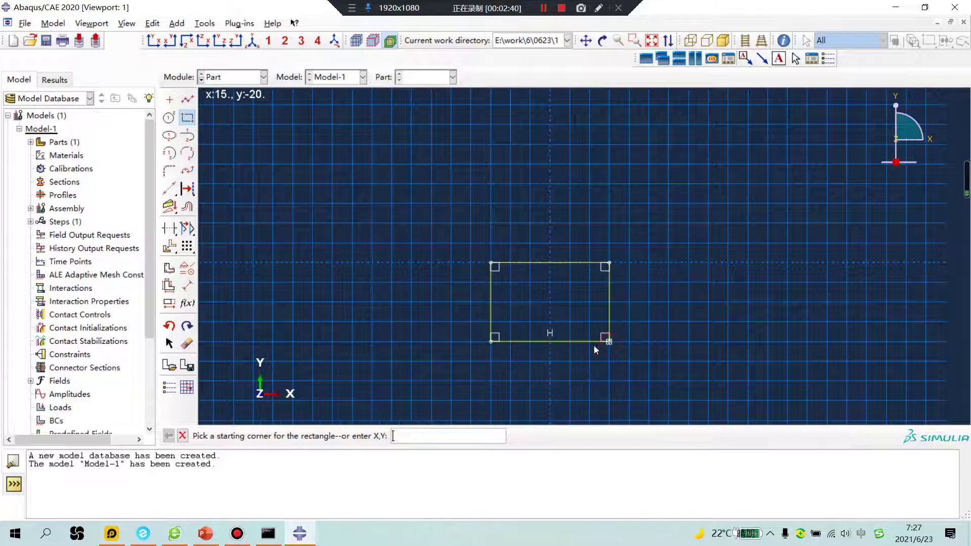
middle_click(364, 347)
middle_click(364, 347)
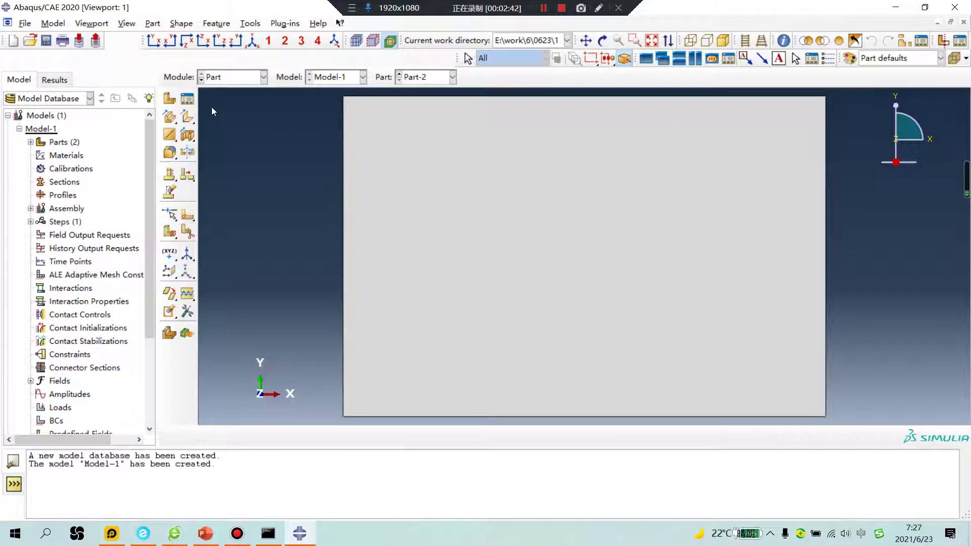
Create an isotropic elastic material with Young's modulus 2e5 and Poisson's ratio 0.3.
click(228, 77)
click(227, 101)
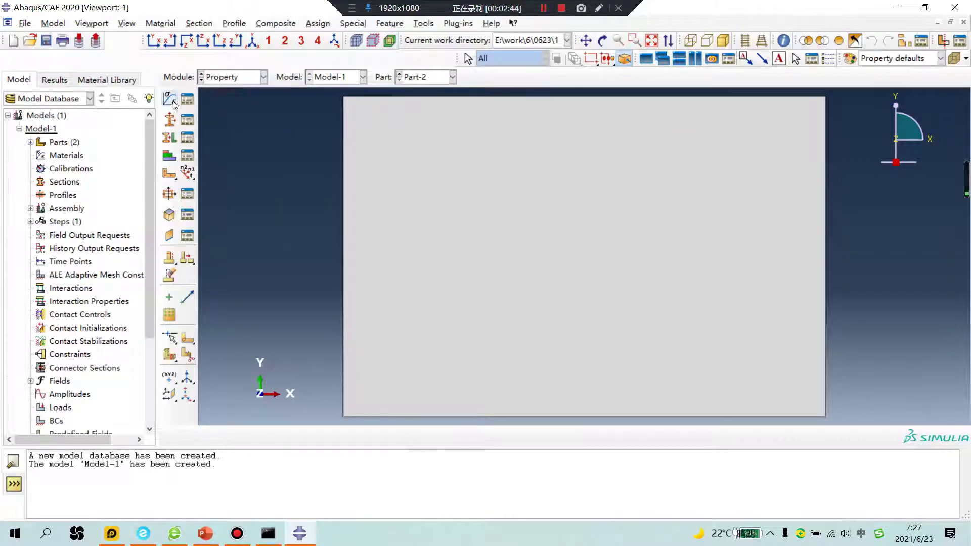
click(170, 98)
click(320, 195)
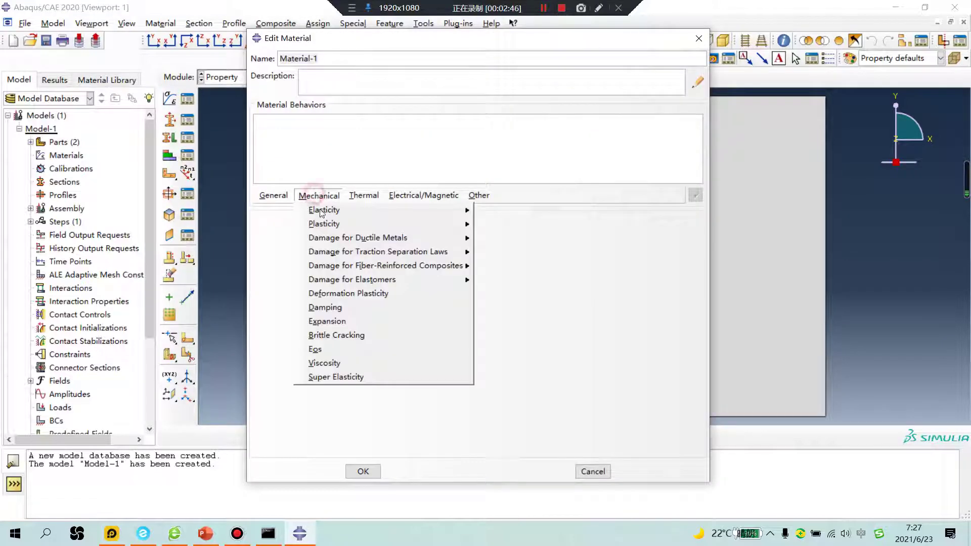
mouse_move(318, 208)
click(501, 213)
click(320, 378)
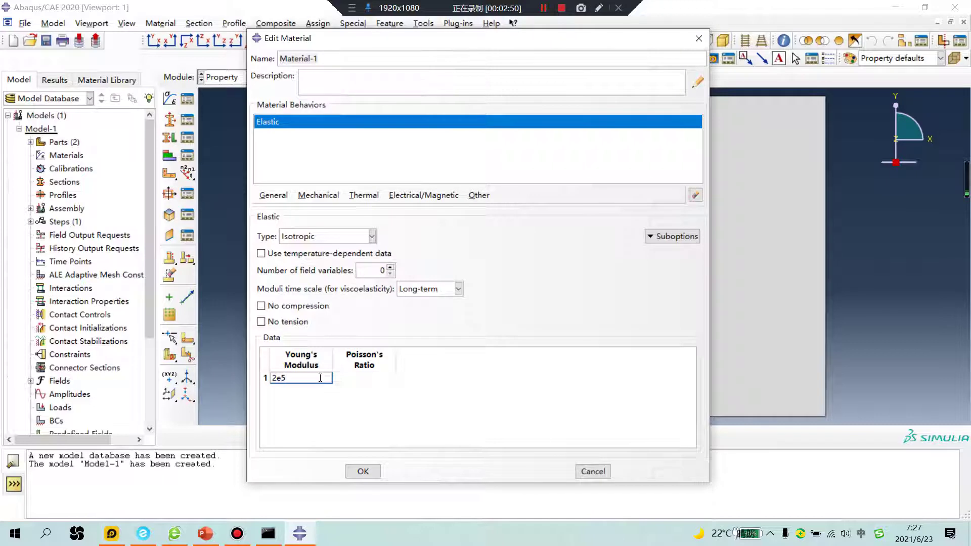
click(372, 379)
text(0.3)
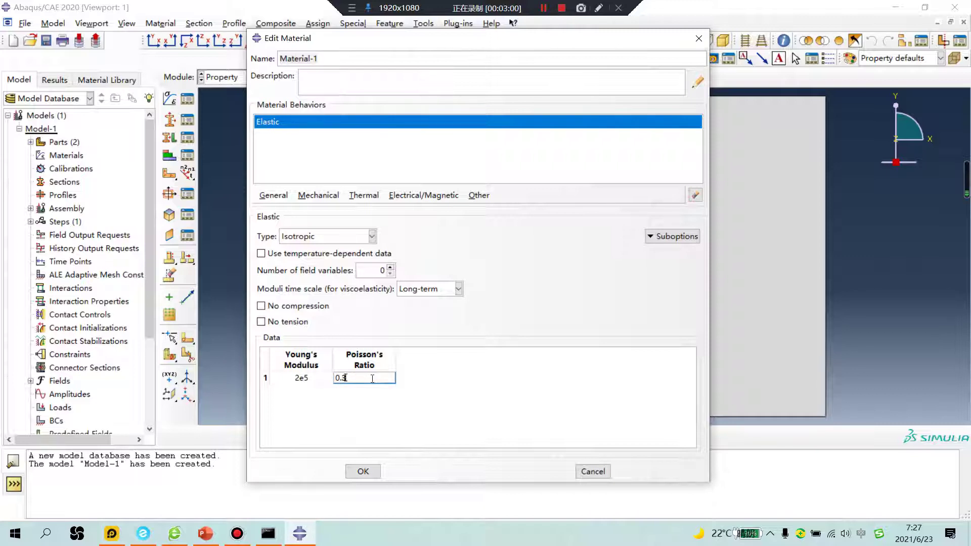
click(363, 472)
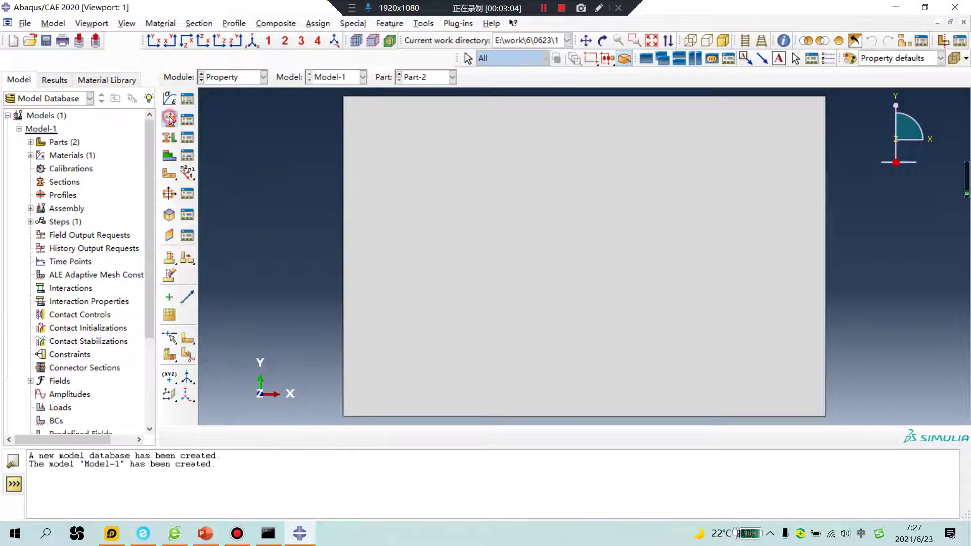
Create a homogeneous solid section that uses the new elastic material.
click(169, 120)
click(59, 223)
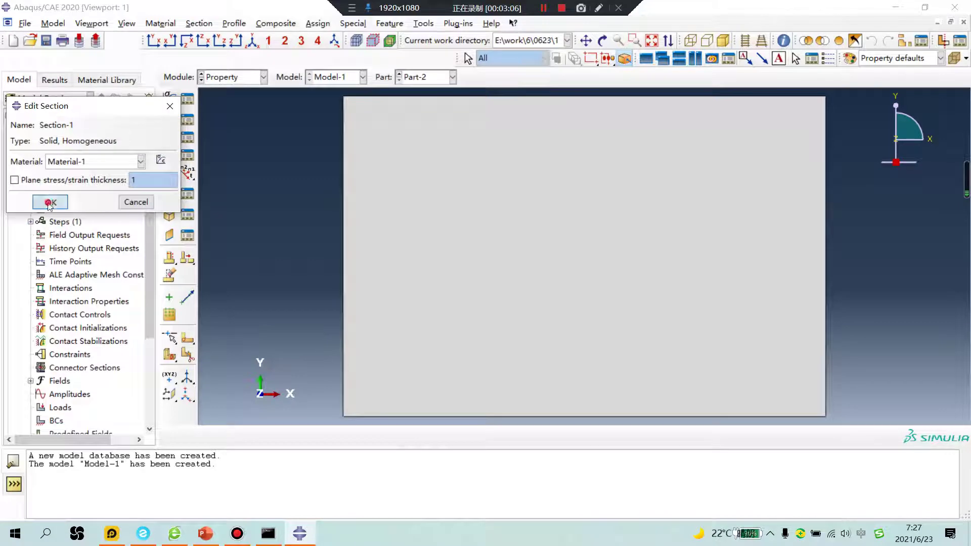
click(50, 202)
Assign the solid section to the whole rectangular part, taking the thickness from the section.
click(169, 138)
click(524, 235)
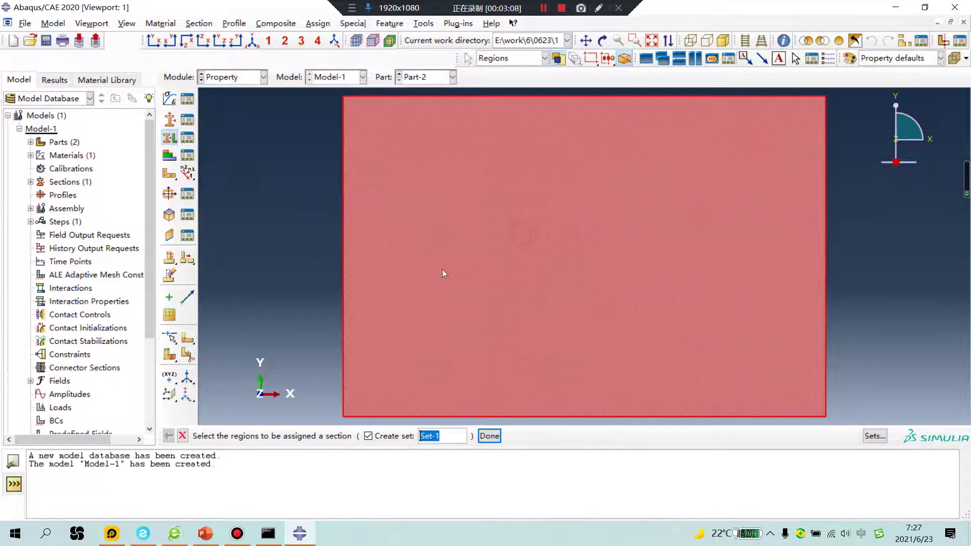
middle_click(280, 332)
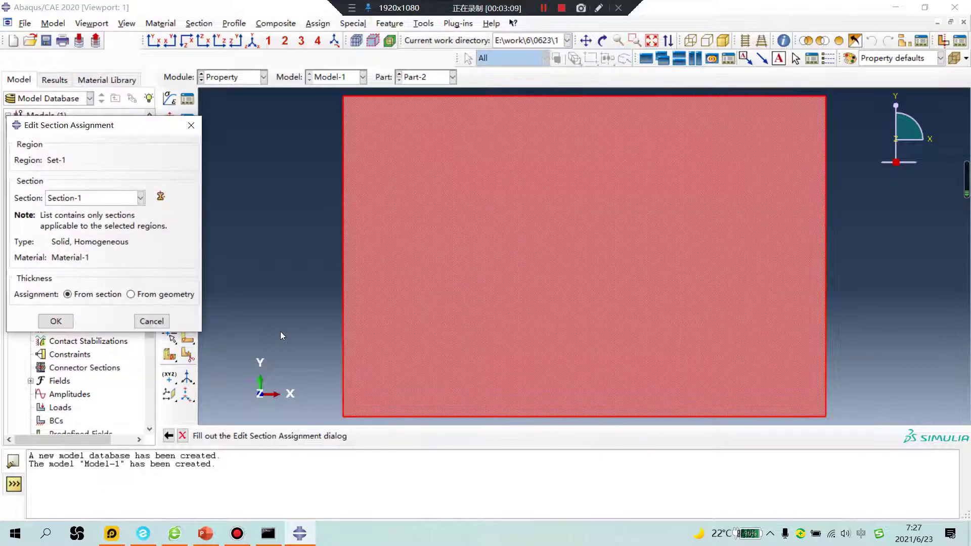
click(56, 321)
Switch to the square part, Part-1, and assign the solid section to its whole region.
click(420, 79)
click(414, 92)
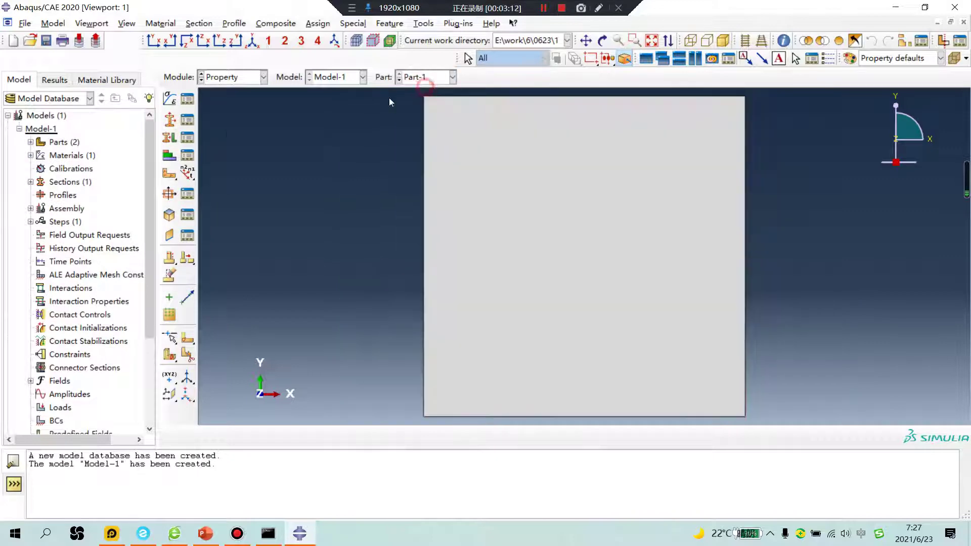
click(170, 137)
click(520, 201)
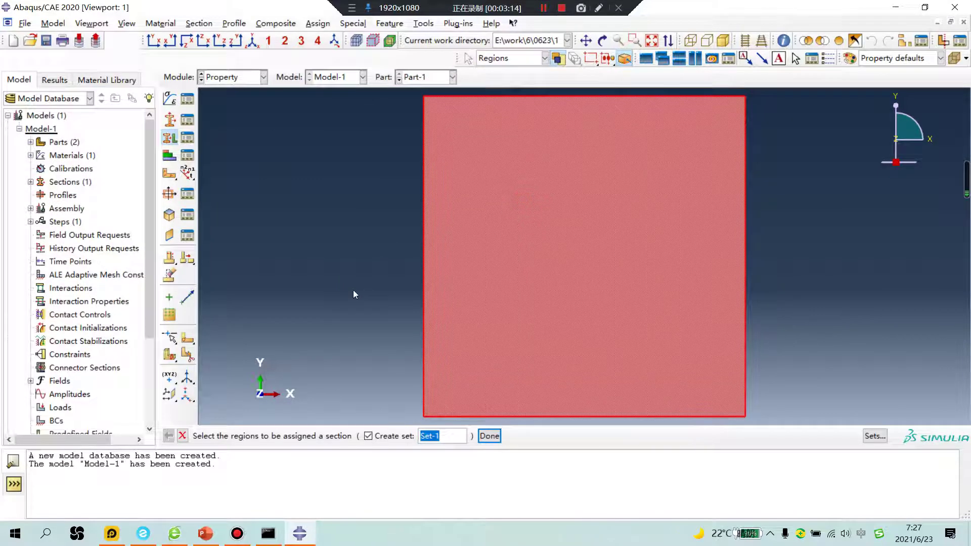
middle_click(354, 291)
click(57, 321)
Add dependent instances of both the square and the rectangular part to the assembly.
click(233, 77)
click(229, 120)
click(170, 99)
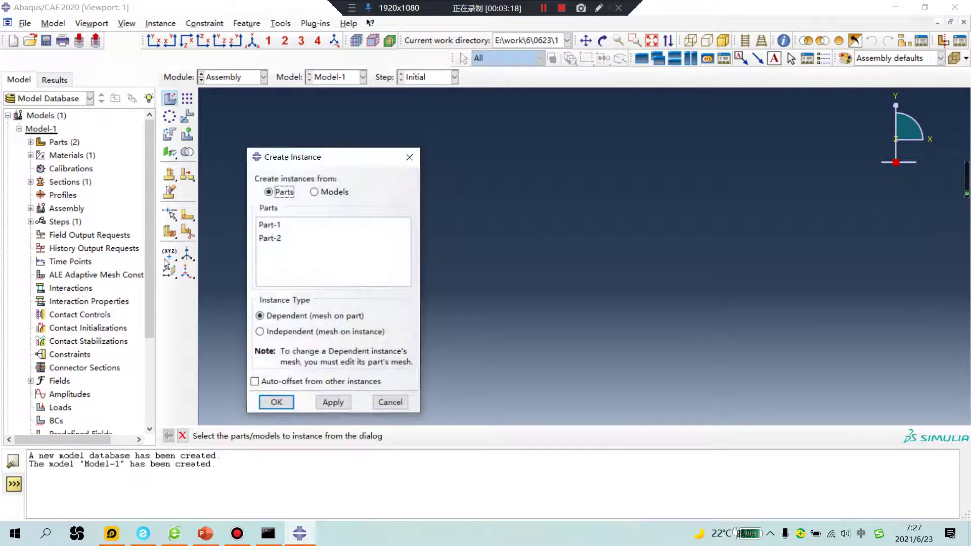
click(273, 224)
shift+click(270, 238)
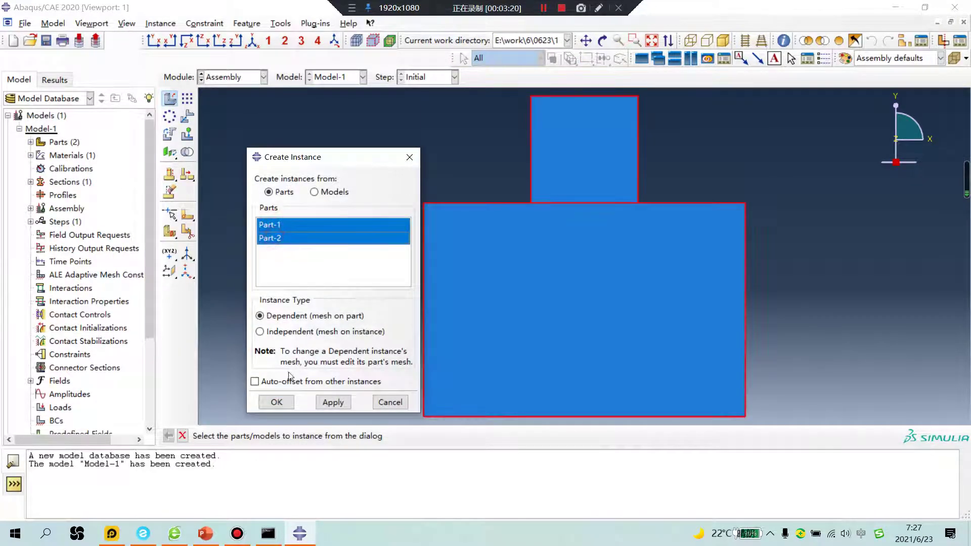
click(276, 402)
Create a Static, General analysis step after the initial step with Nlgeom turned on.
click(232, 77)
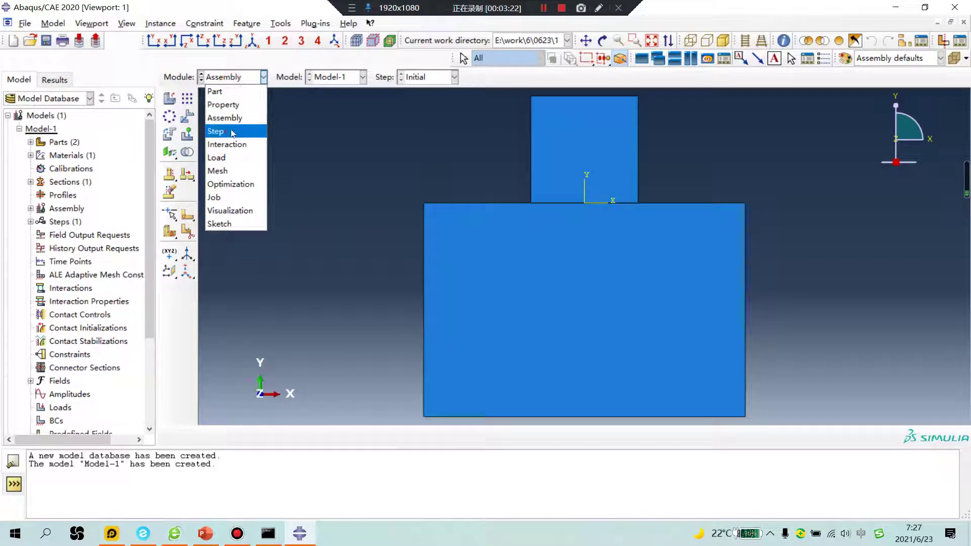
click(234, 134)
click(169, 99)
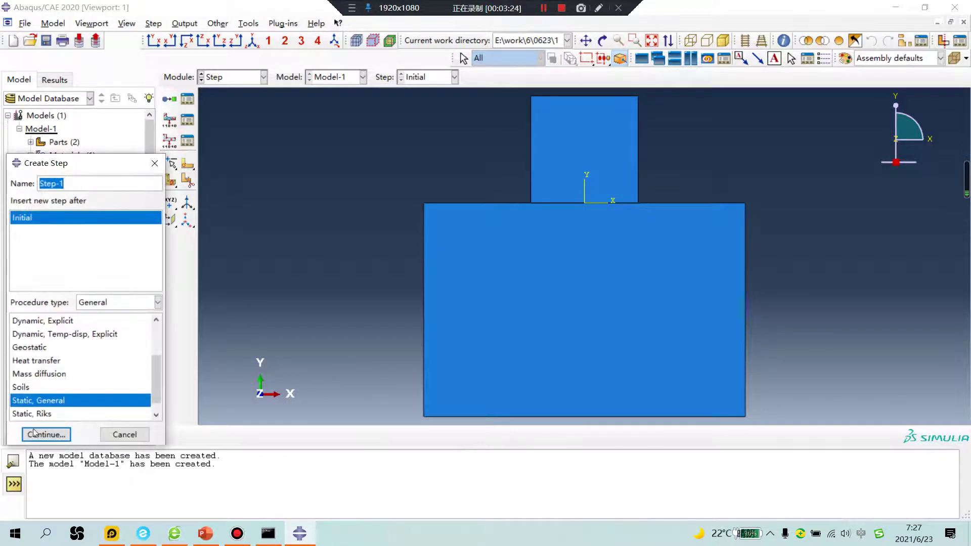
click(47, 435)
click(401, 240)
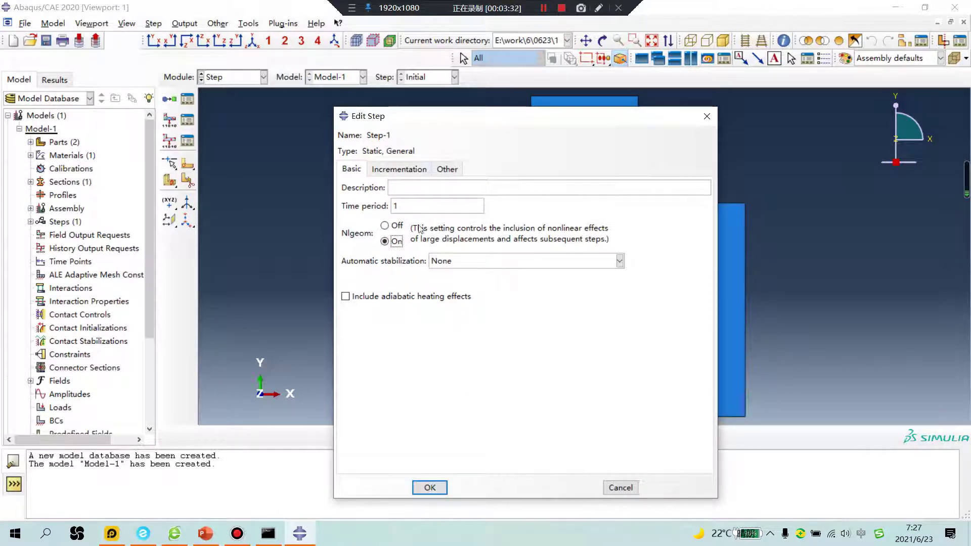
Set the step's initial increment size to 0.01, maximum increment size to 0.1 and maximum number of increments to 10000.
click(406, 170)
double_click(406, 236)
text(0)
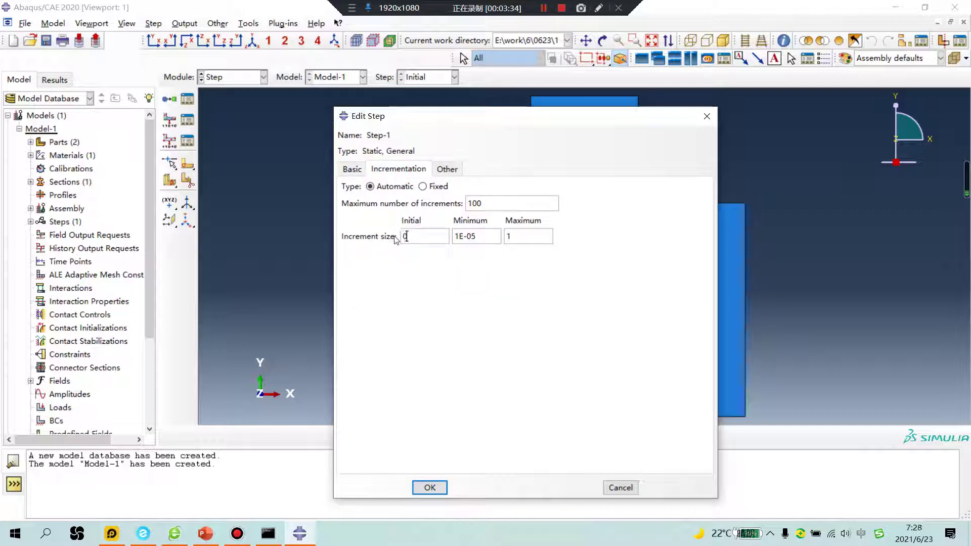
double_click(505, 238)
text(0.1)
click(488, 202)
text(00)
click(410, 235)
text(0)
click(429, 487)
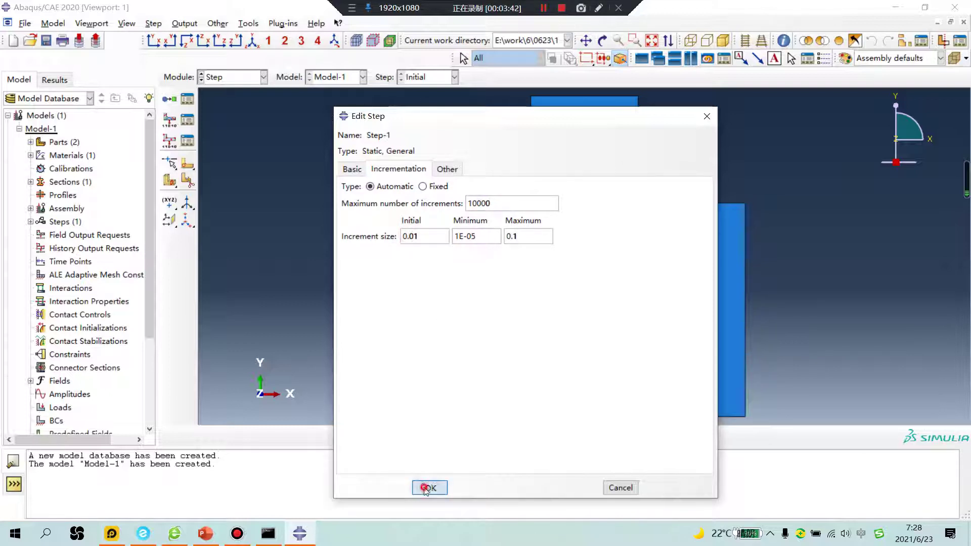
Create a second Static, General step after Step-1 with initial increment size 0.01 and maximum increment size 0.1.
click(169, 99)
click(53, 435)
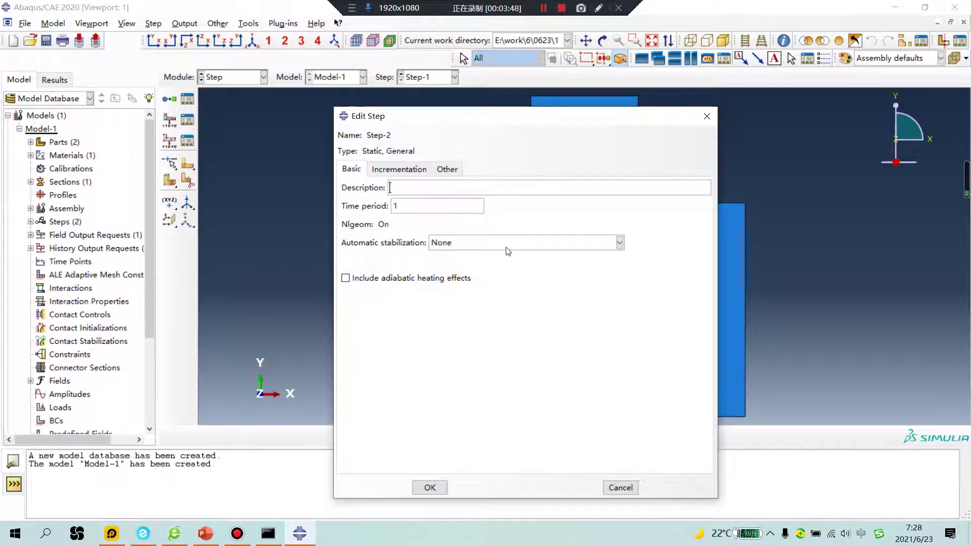
click(399, 169)
drag(420, 236, 393, 238)
text(0.01)
key(Tab)
key(Tab)
text(0)
Set the second step's maximum number of increments to 10000 and its minimum increment size to 1E-012, and accept it.
click(496, 203)
text(00)
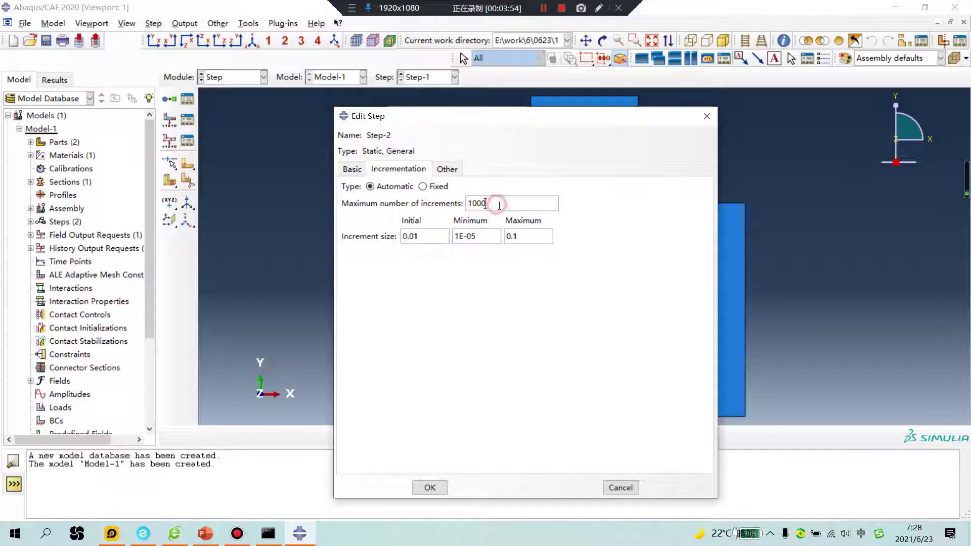
drag(476, 236, 472, 237)
text(8)
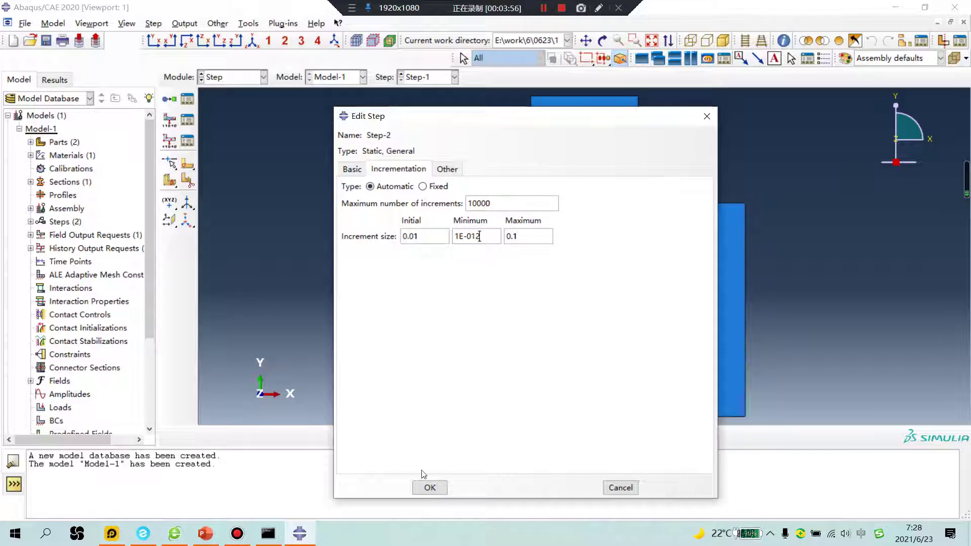
click(430, 487)
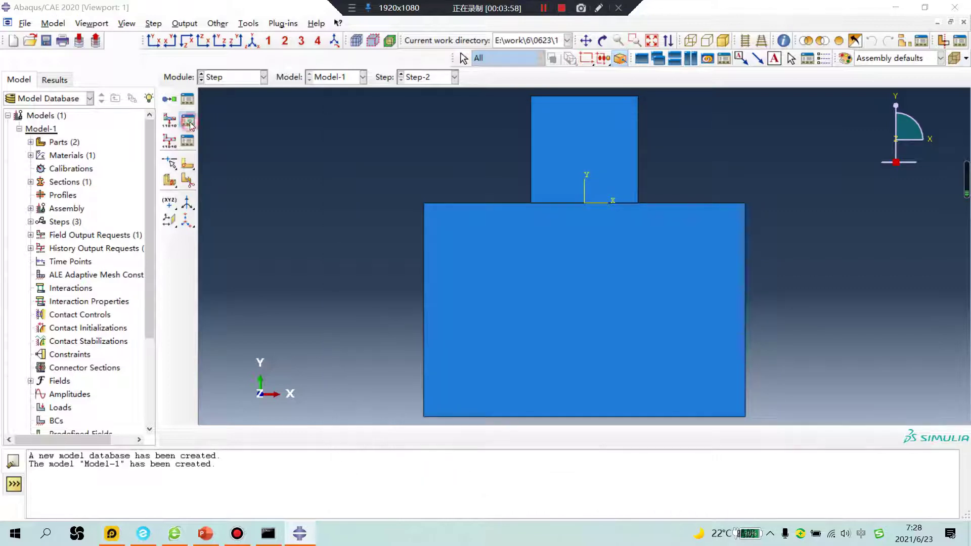
Set the Step-1 field output request's frequency to every 0.1 units of time, and review and accept the propagated request in Step-2.
click(191, 126)
click(114, 314)
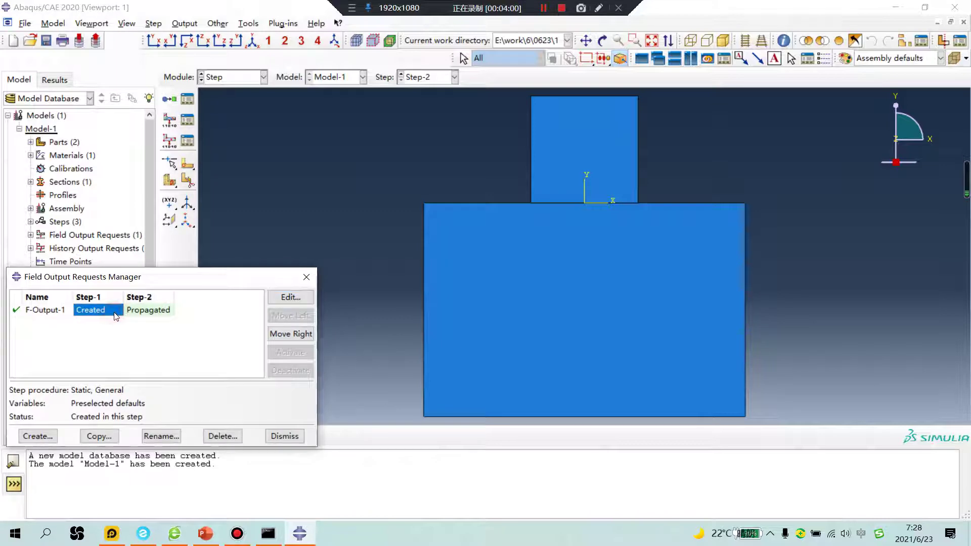
double_click(115, 313)
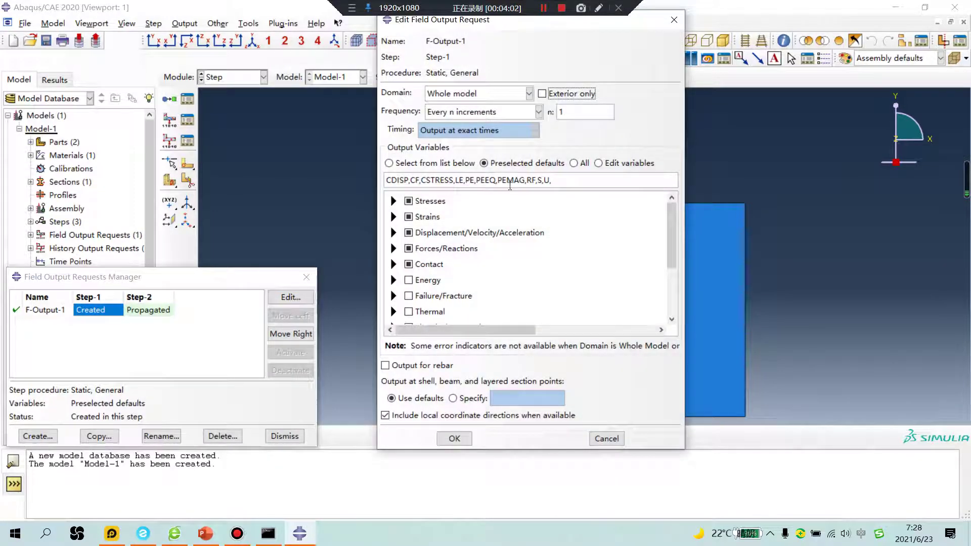
click(510, 112)
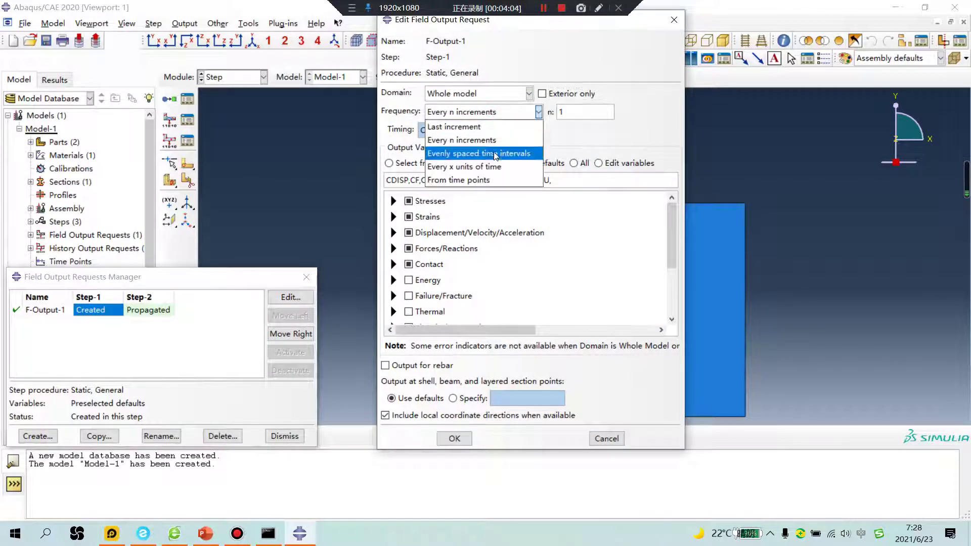
click(479, 163)
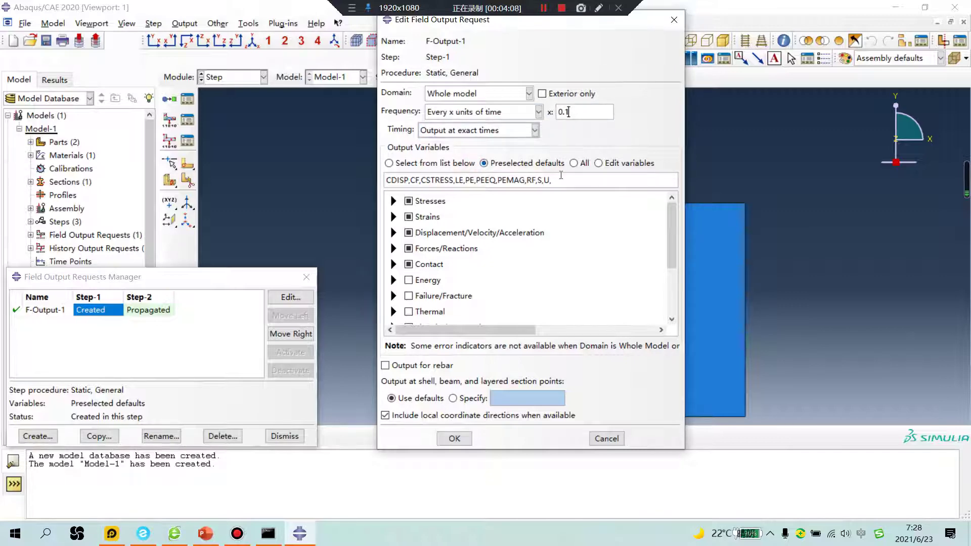
click(455, 439)
double_click(148, 310)
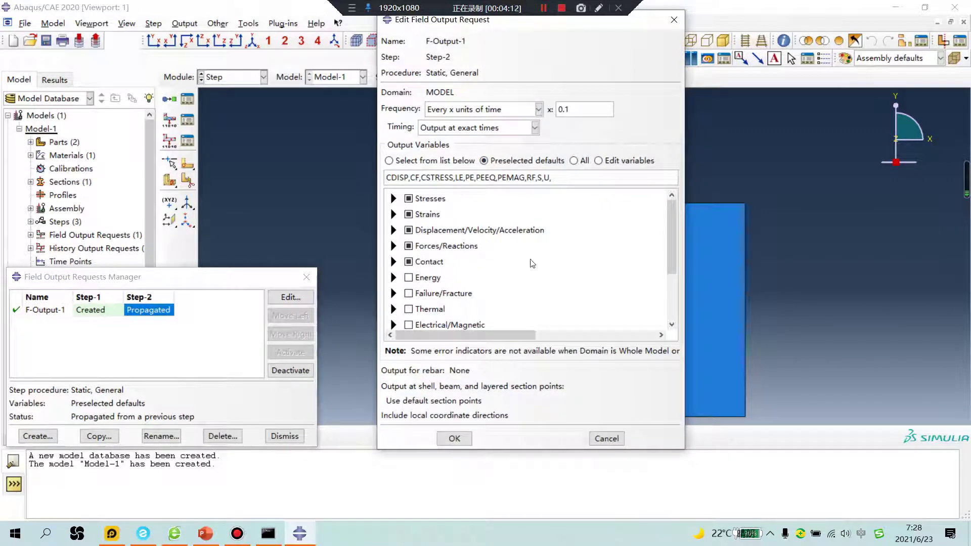
click(455, 439)
click(306, 277)
In the Interaction module, create a surface-to-surface contact in the Initial step with the large block's top edge as master surface.
click(234, 77)
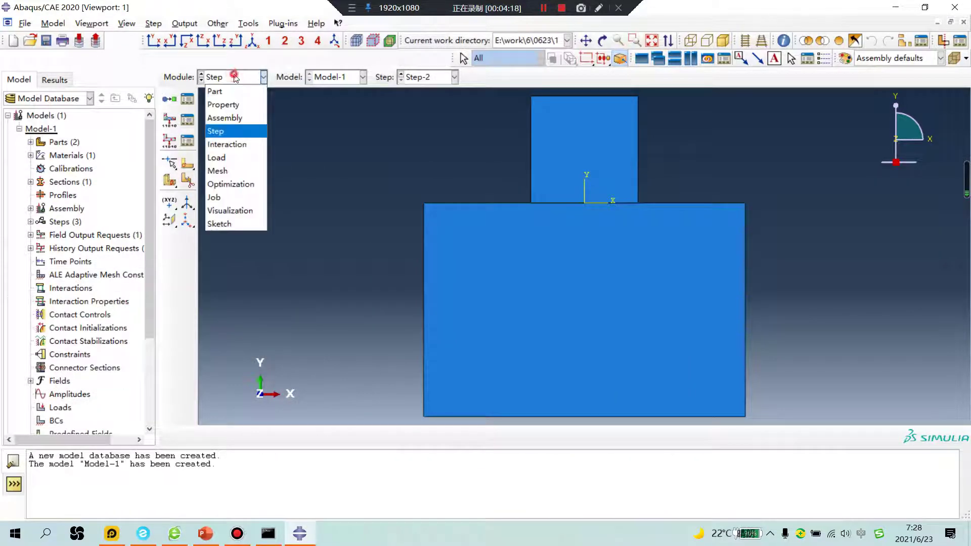
click(223, 143)
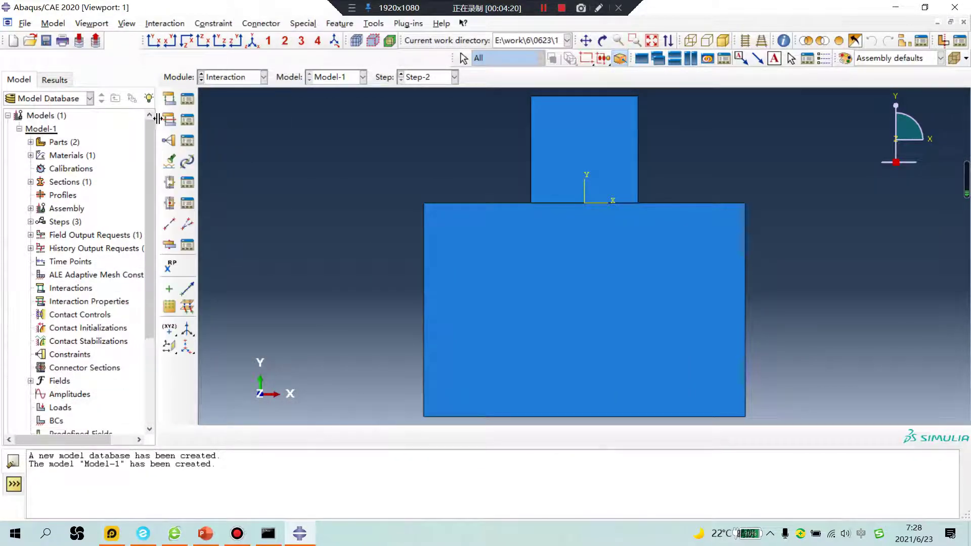
click(170, 99)
click(60, 147)
click(51, 157)
click(68, 354)
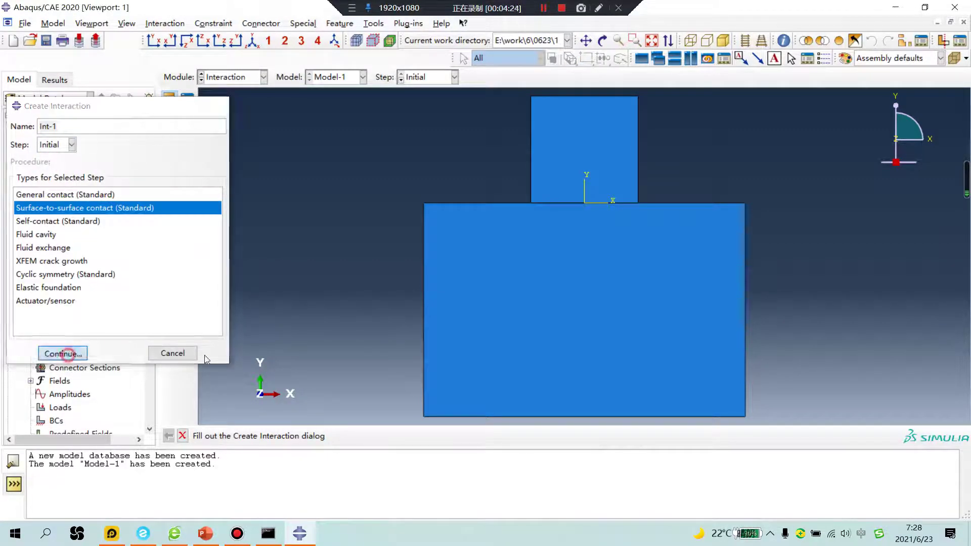
click(447, 204)
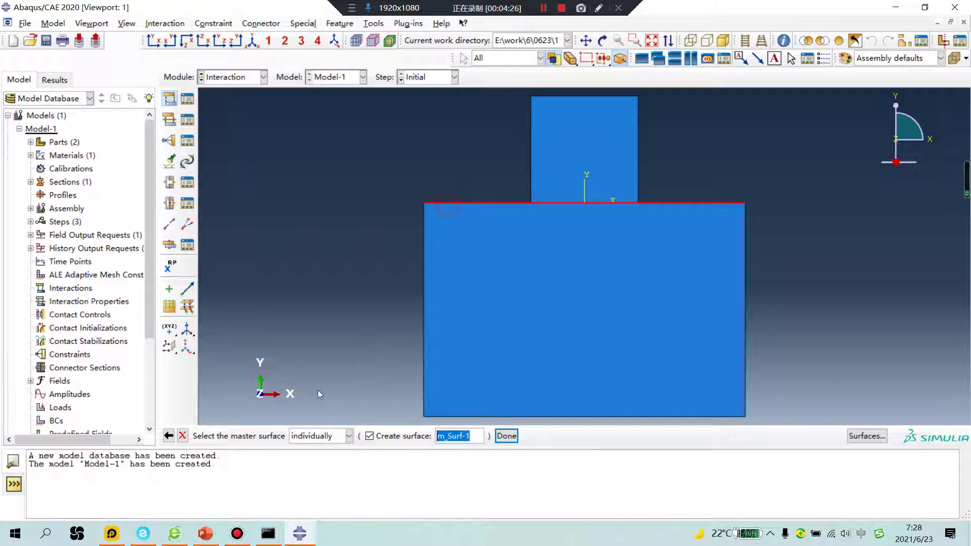
click(507, 436)
Display only the instance Part-1-1 and set the square block's bottom edge as the slave surface.
click(305, 434)
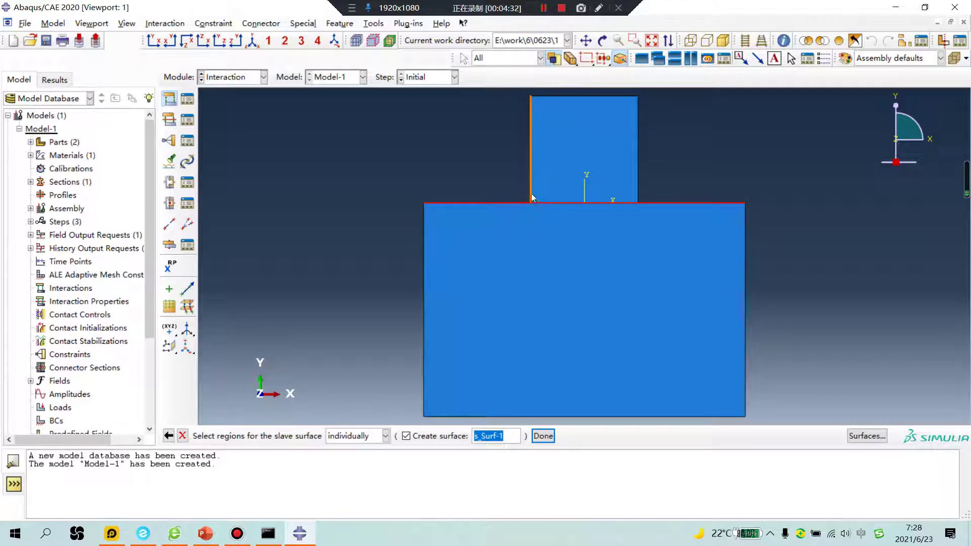
click(505, 204)
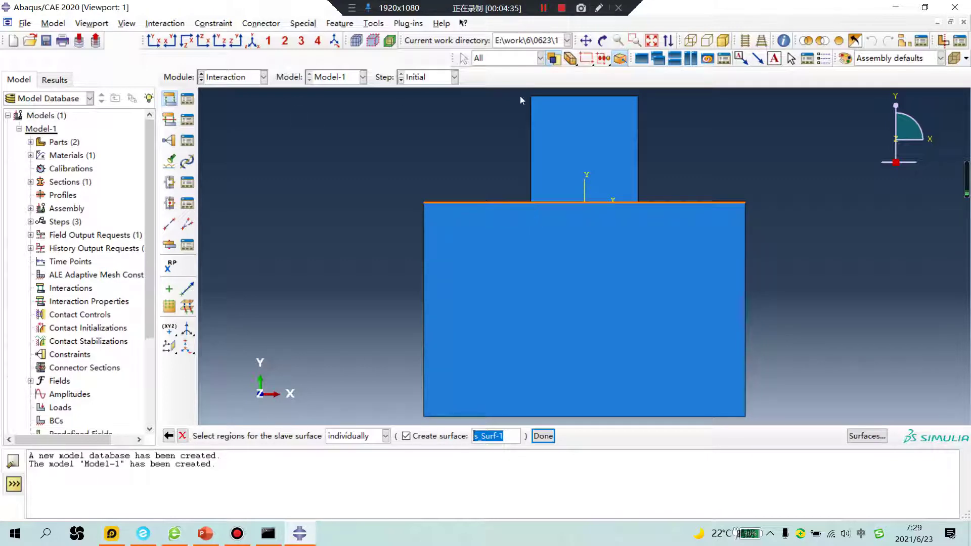
click(725, 41)
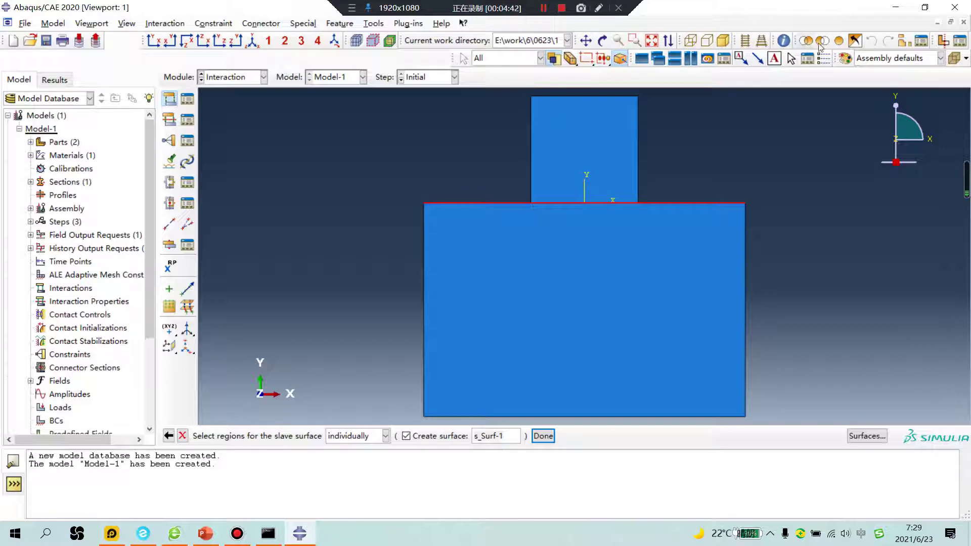
click(905, 41)
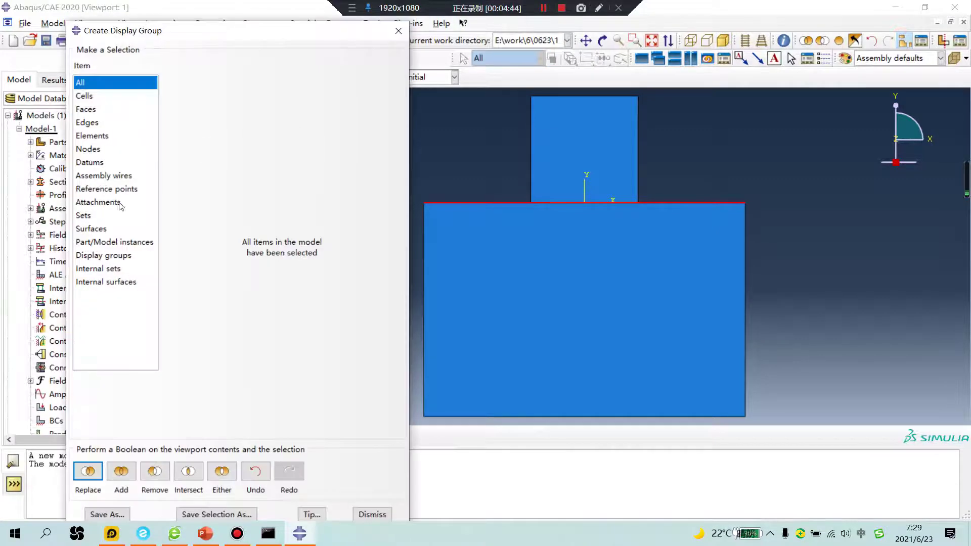
click(116, 242)
click(210, 88)
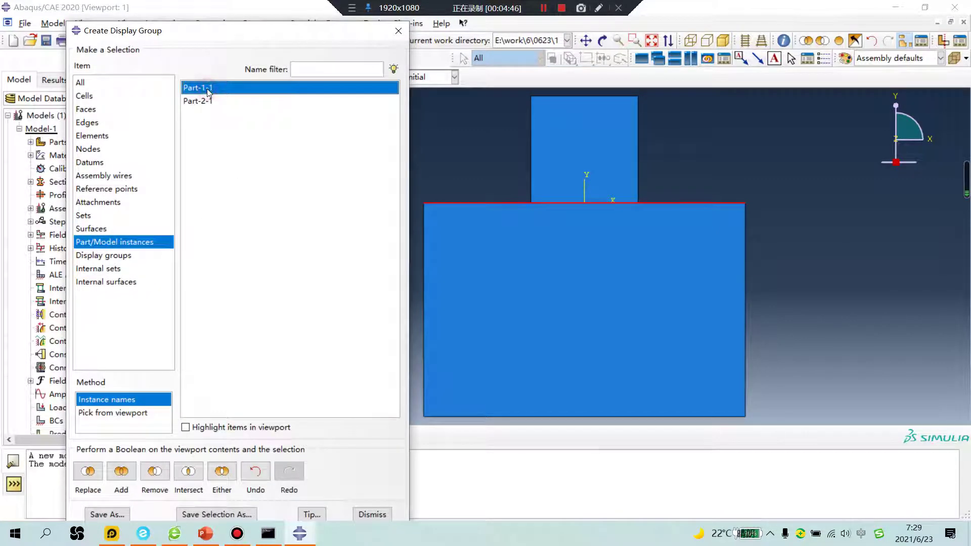
click(90, 474)
click(399, 31)
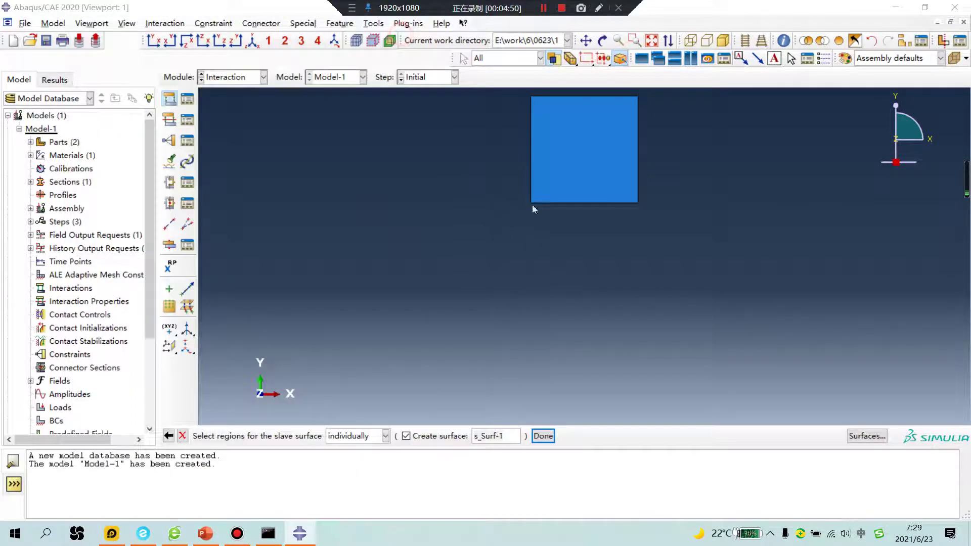
click(544, 203)
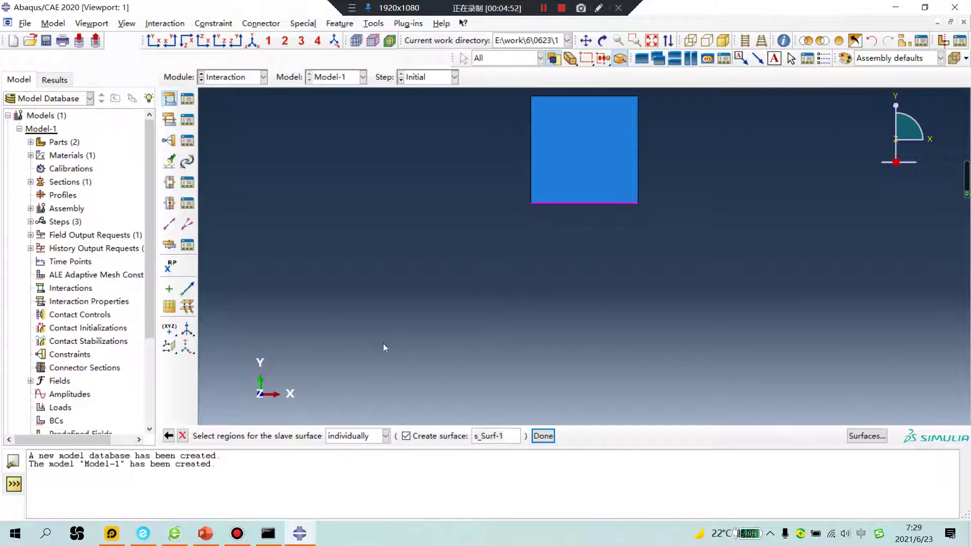
click(543, 436)
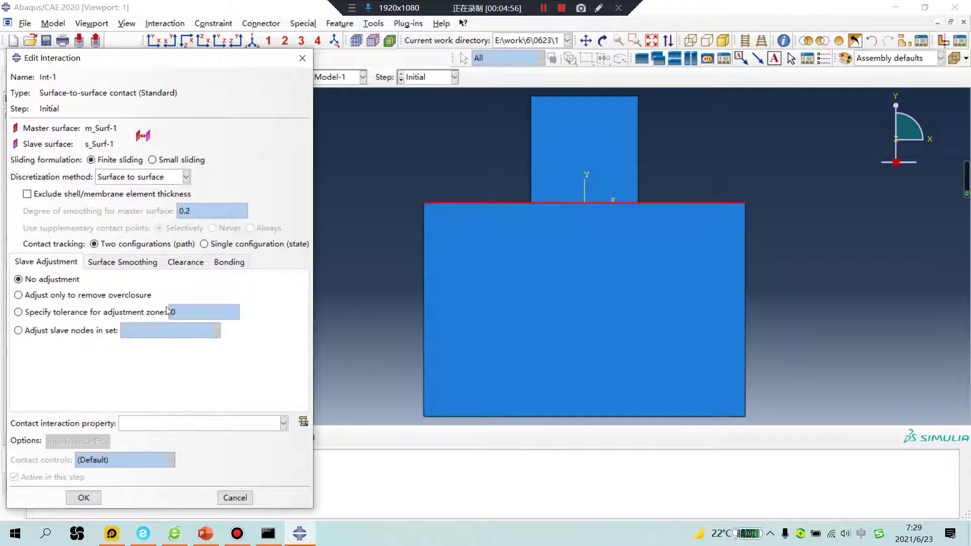
Create a Contact interaction property with tangential behavior using the Penalty friction formulation and a friction coefficient of 0.1.
click(303, 423)
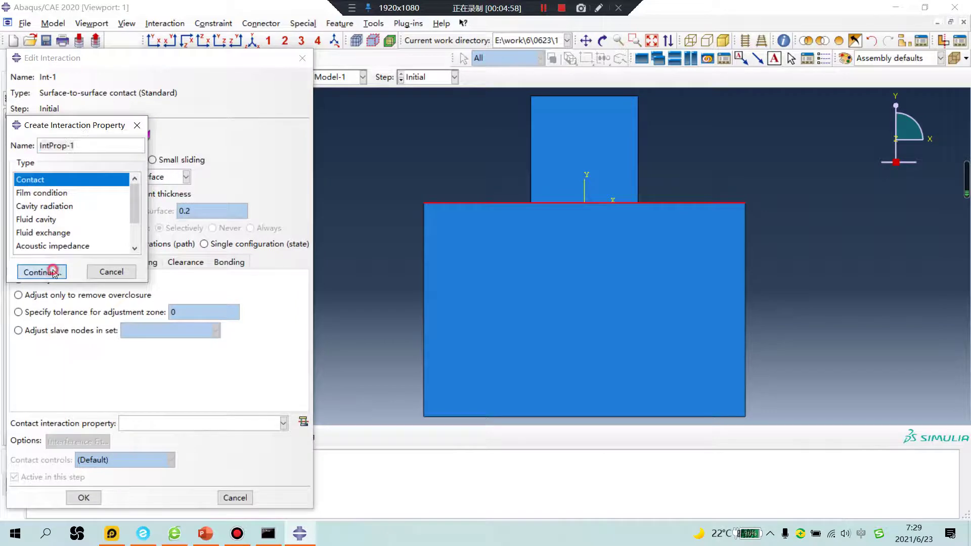
click(77, 270)
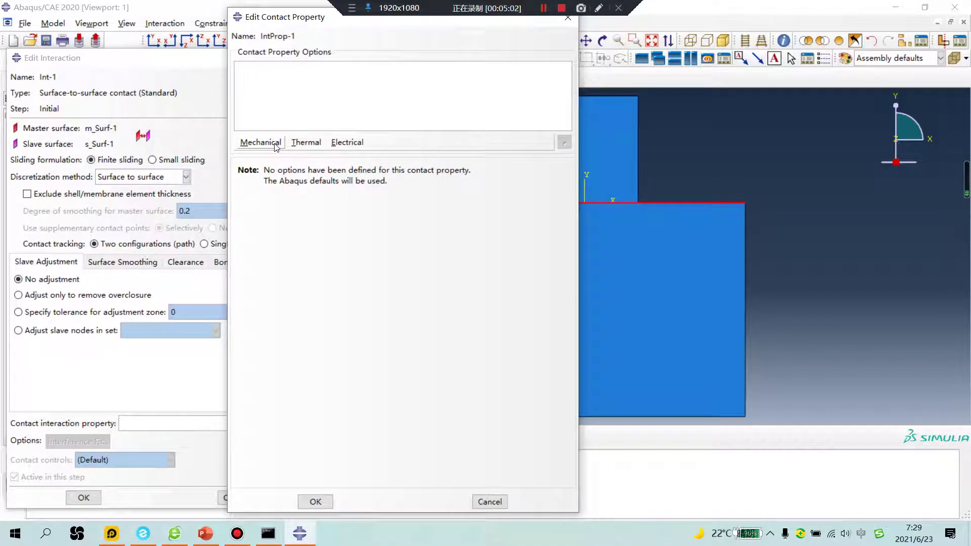
click(275, 144)
click(275, 156)
click(455, 183)
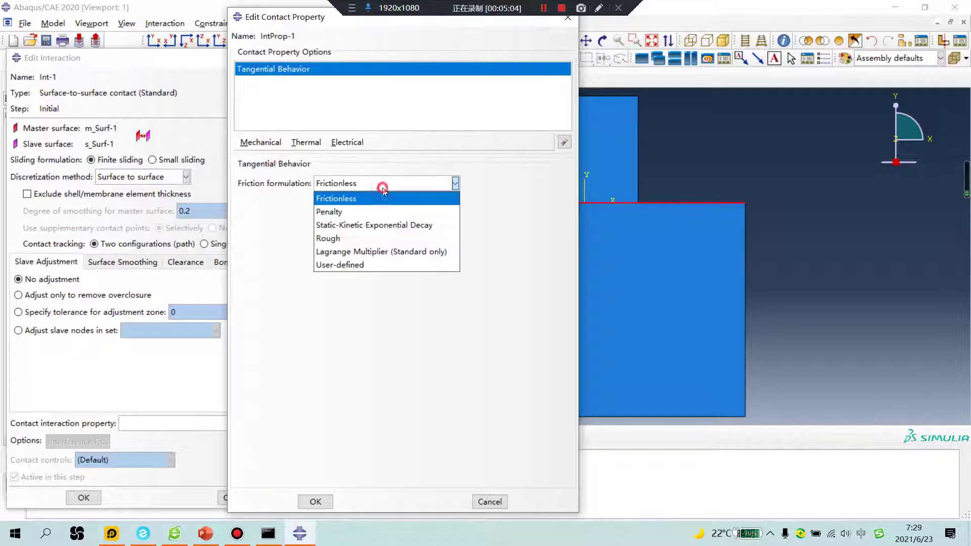
click(365, 212)
click(273, 327)
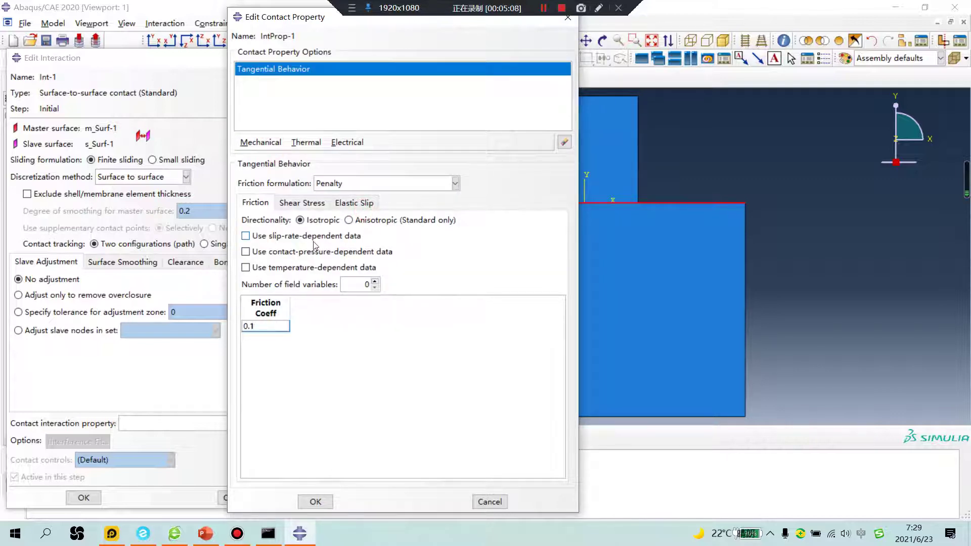
Add normal behavior with "Hard" contact to the contact property, and accept both the property and the contact interaction.
click(277, 143)
click(269, 169)
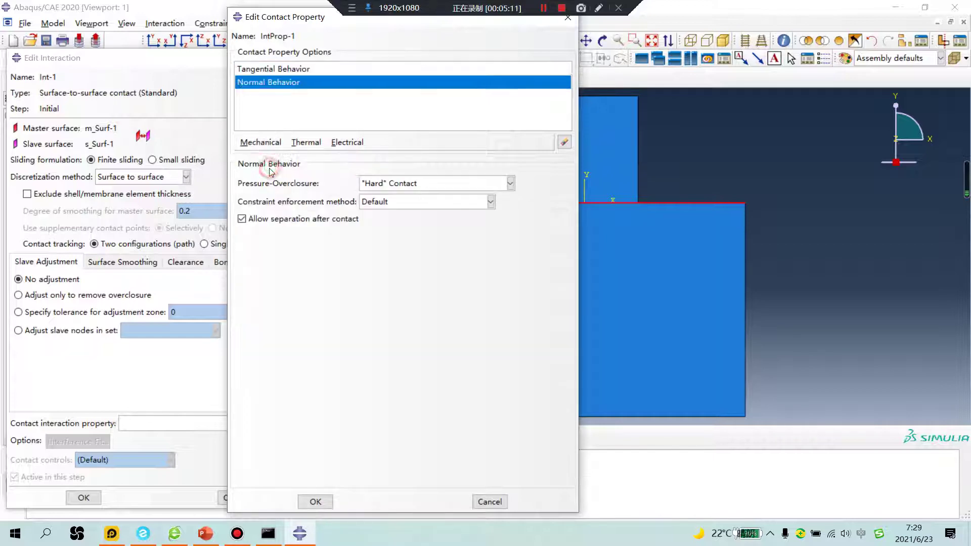
click(315, 502)
click(84, 498)
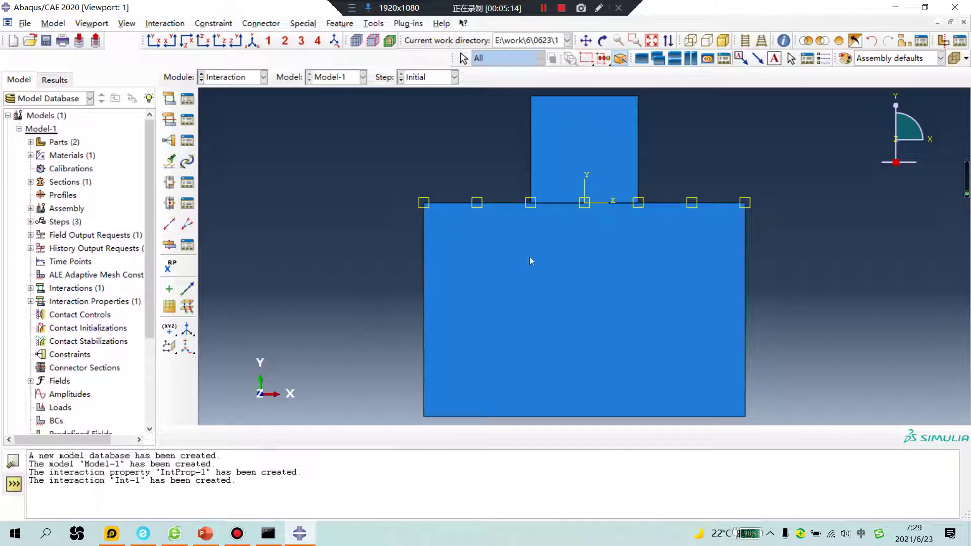
Create a Pressure penetration interaction in Step-2.
click(170, 98)
click(61, 146)
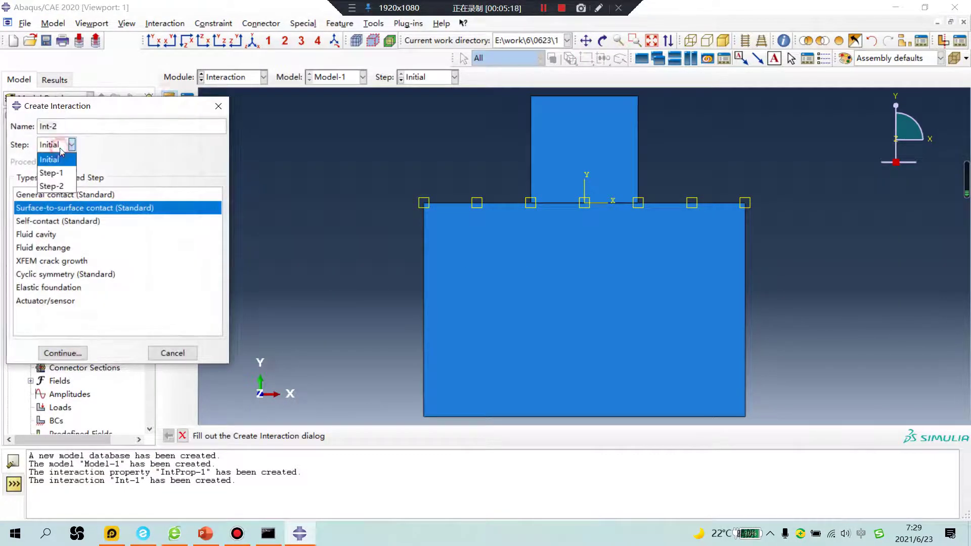
click(55, 187)
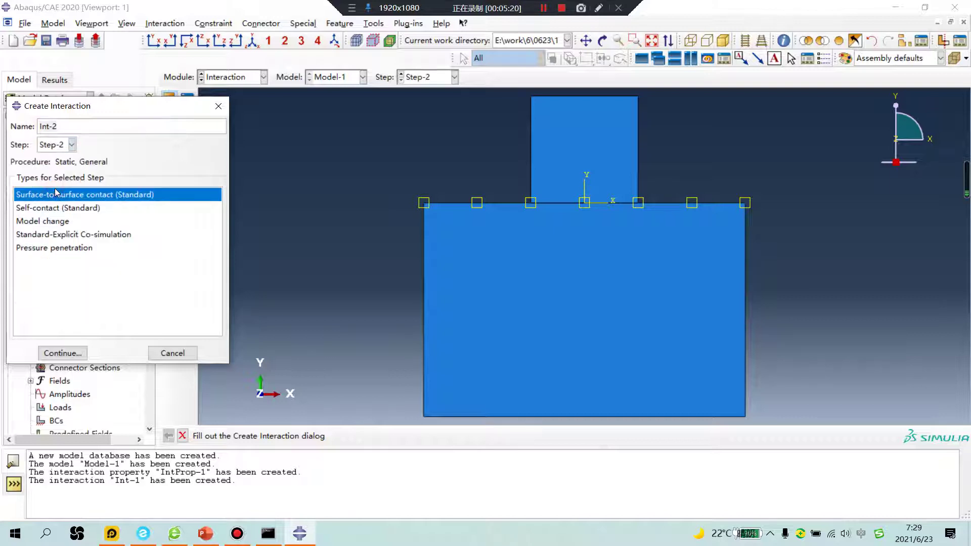
click(36, 249)
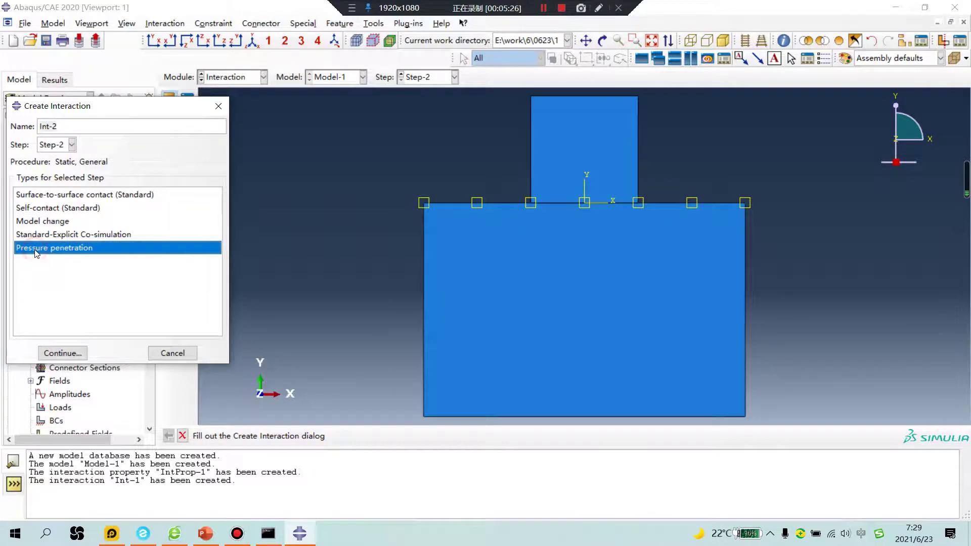
click(65, 353)
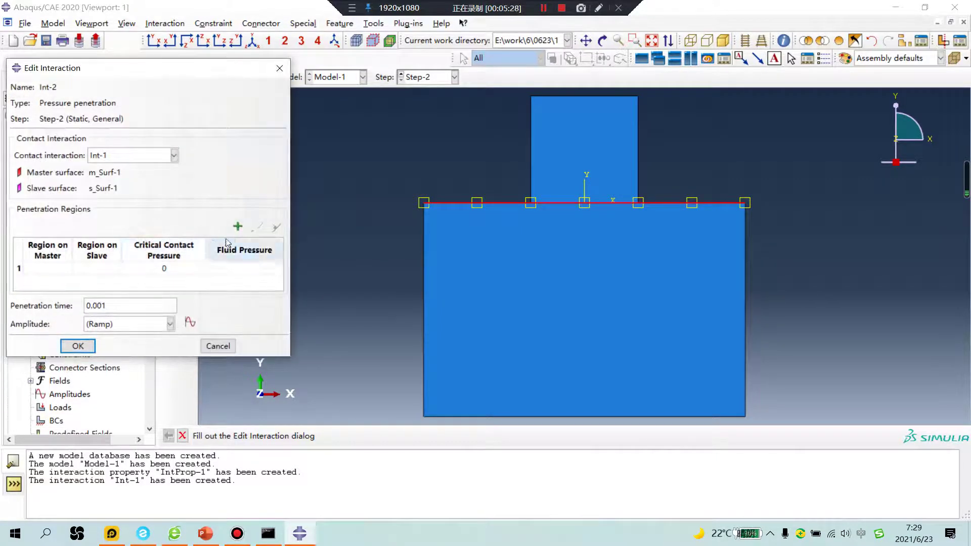
Define one penetration region from the large block's top-left corner and the square's bottom-left corner with fluid pressure 10, deleting the empty row.
click(273, 226)
click(424, 204)
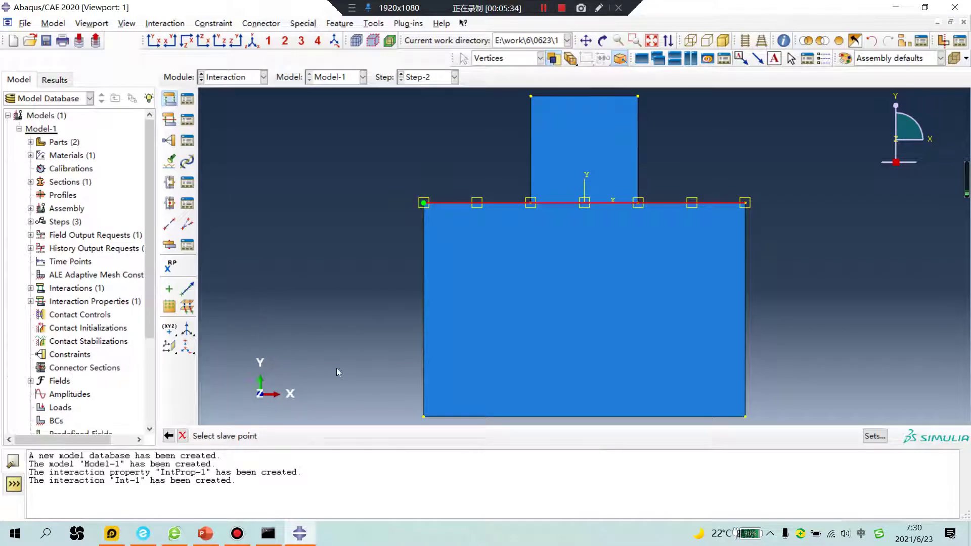
scroll(533, 203, up, 3)
click(530, 202)
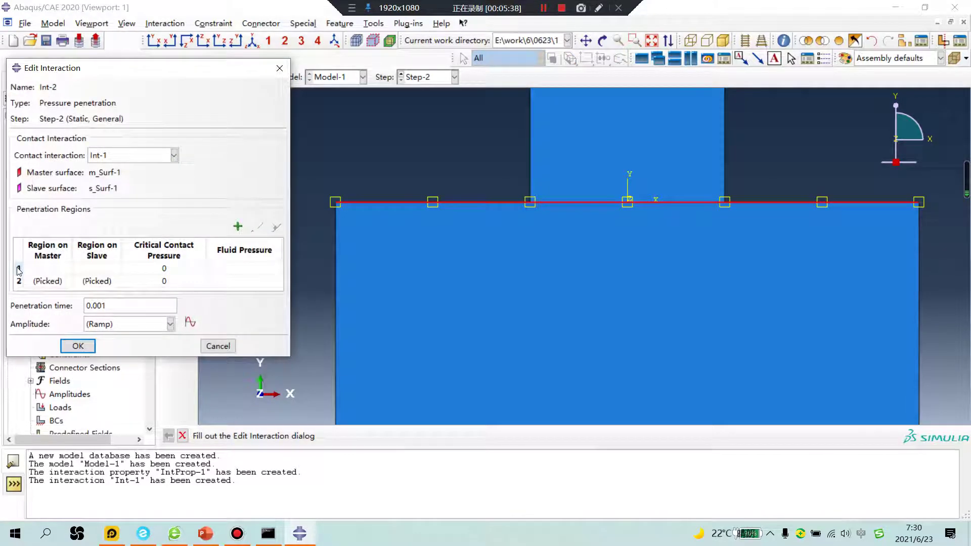
click(19, 269)
click(275, 226)
click(233, 268)
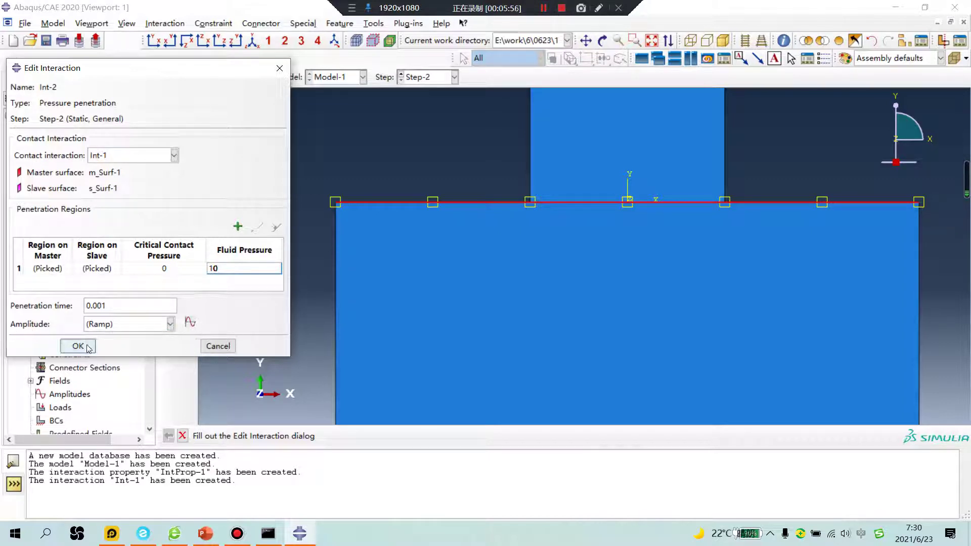
Create a Smooth step amplitude with the time/amplitude pairs 0, 0 and 1, 1.
click(190, 322)
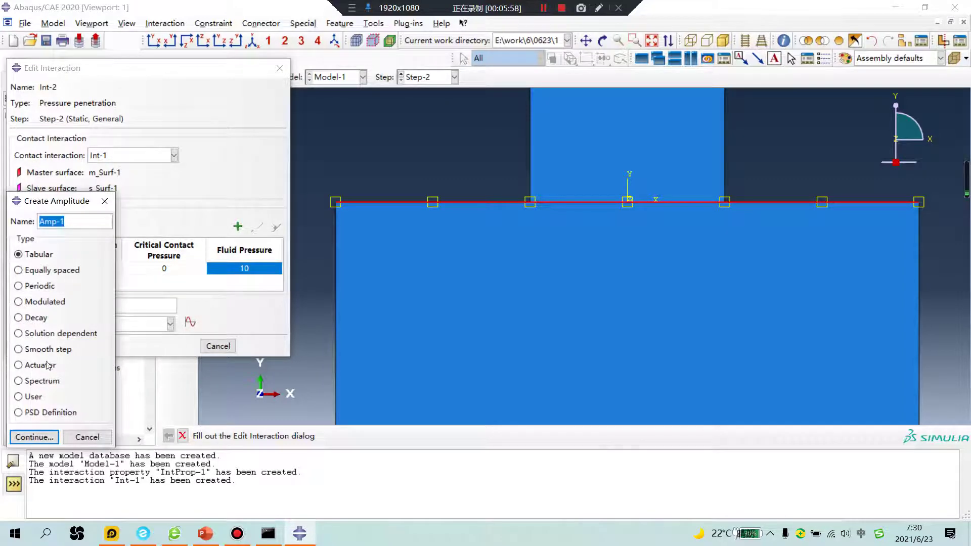
click(21, 349)
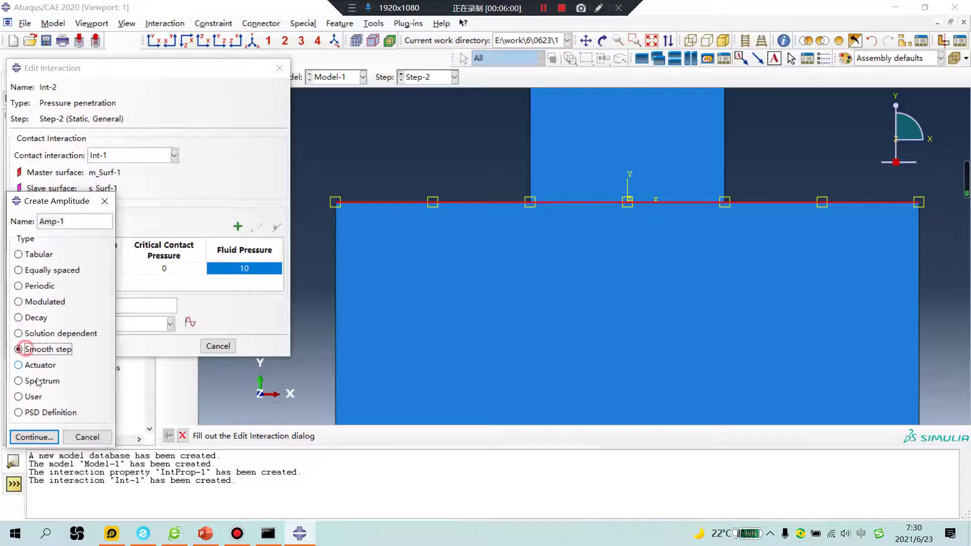
click(33, 437)
click(77, 154)
click(76, 154)
text(0)
click(117, 155)
text(0)
click(76, 167)
text(1)
click(105, 166)
text(1)
click(51, 188)
Assign the smooth step amplitude to the pressure penetration interaction and accept it.
click(121, 325)
click(116, 352)
click(78, 346)
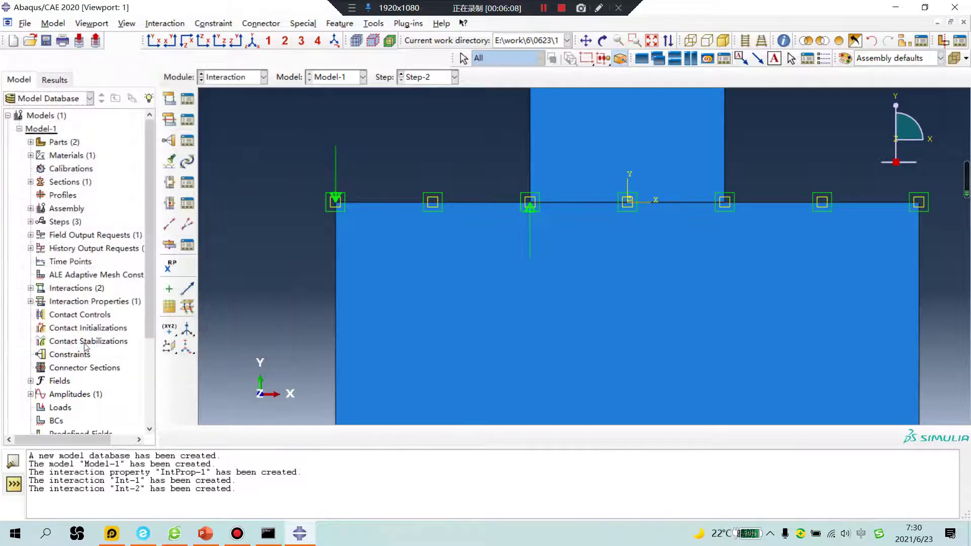
Assign global seeds to Part-1 at part level in the Mesh module and generate its mesh.
scroll(360, 321, down, 3)
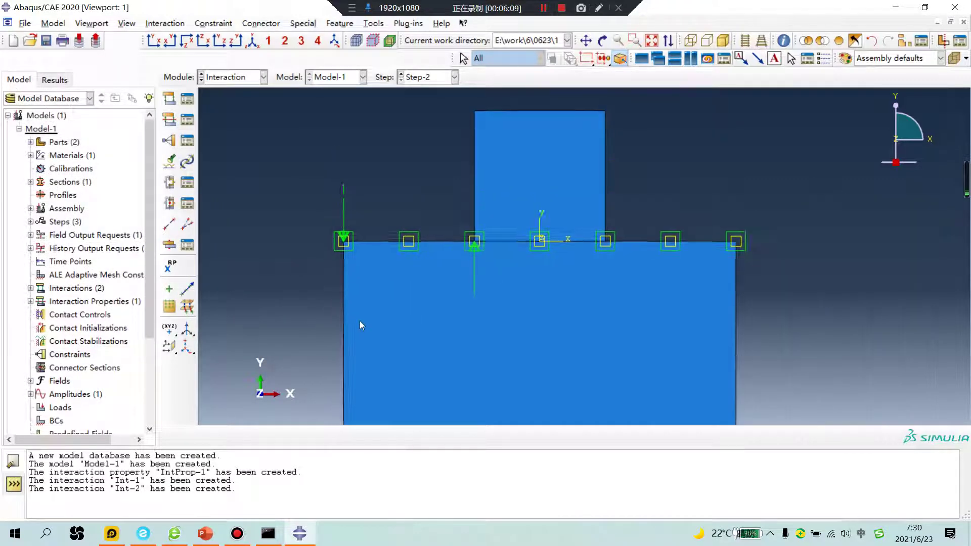
click(232, 83)
click(225, 169)
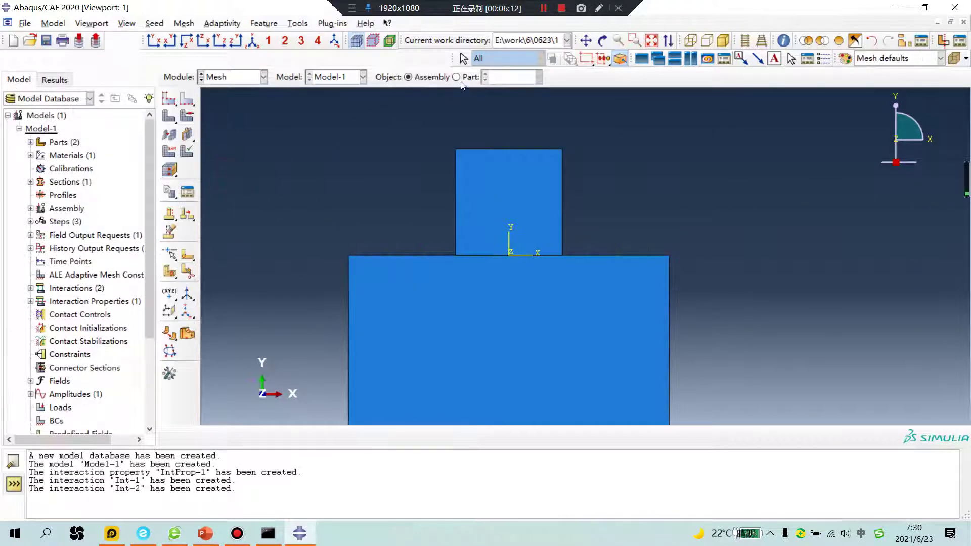
click(456, 77)
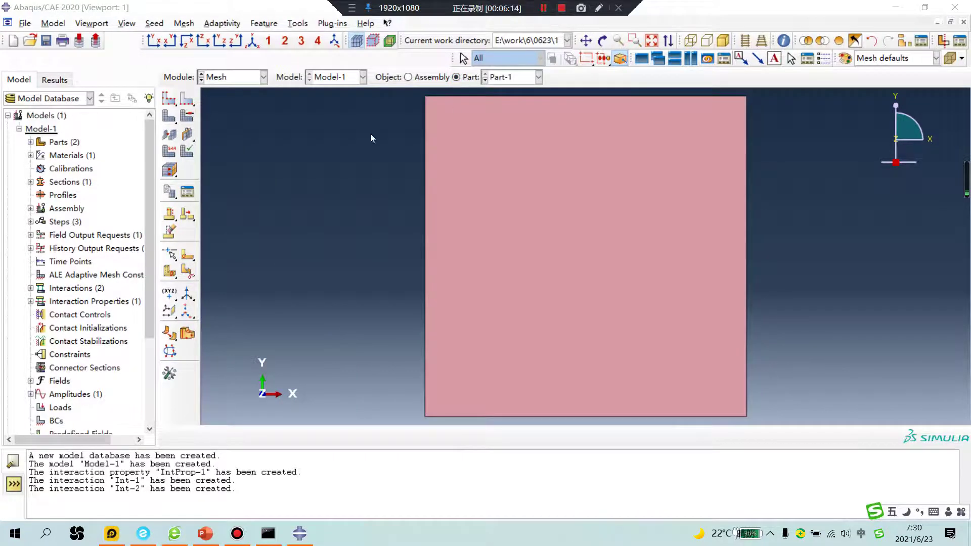
click(169, 98)
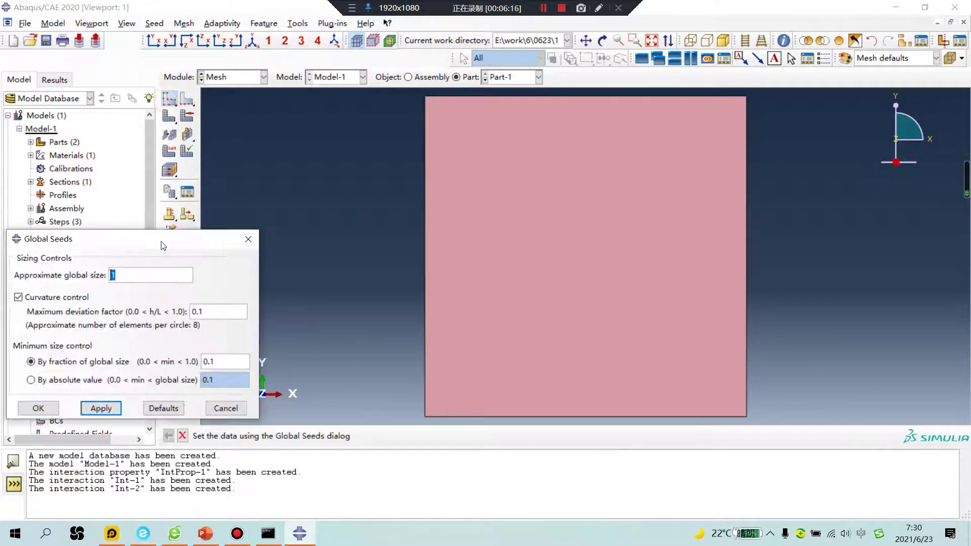
click(101, 408)
click(39, 409)
click(169, 116)
click(284, 437)
Seed Part-2 with an approximate global size of 1 and generate its mesh.
click(516, 77)
click(515, 105)
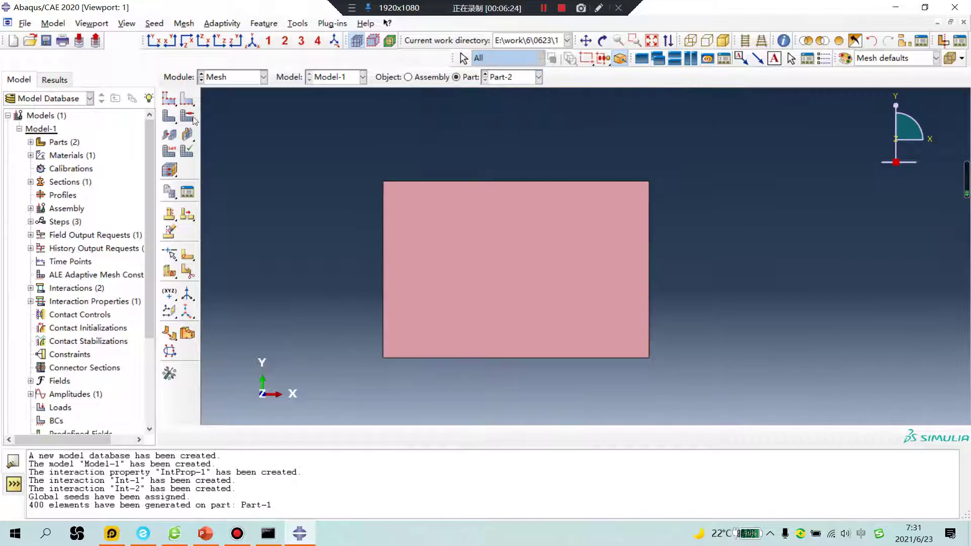
click(169, 98)
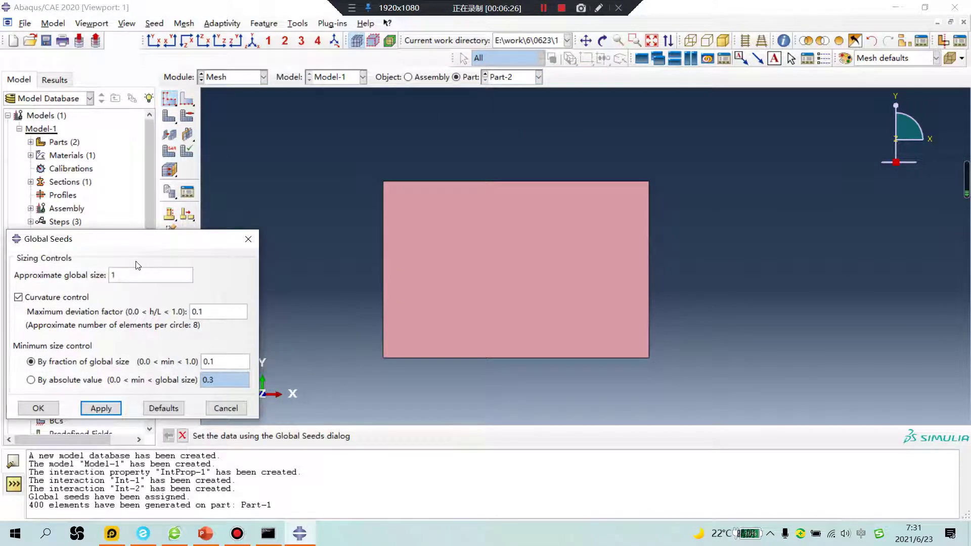
click(104, 409)
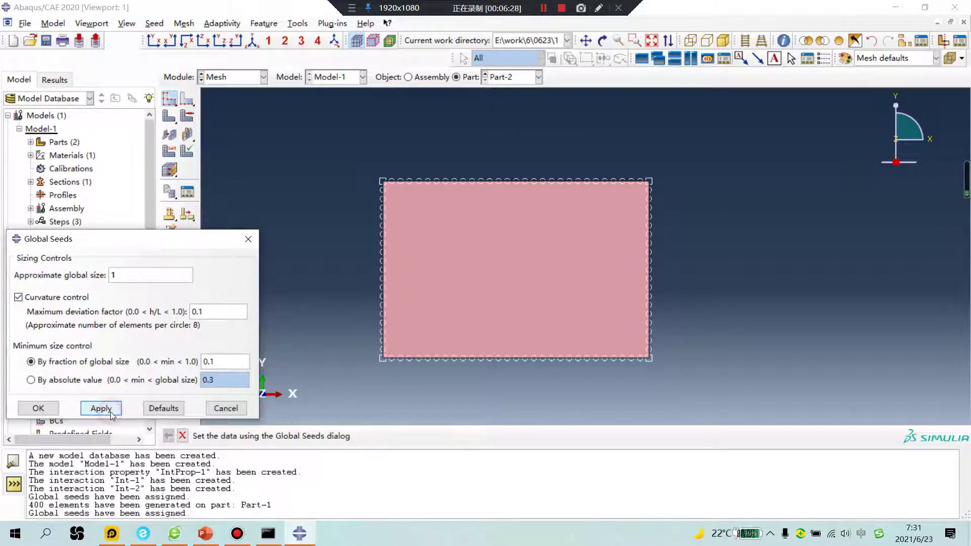
click(39, 409)
click(169, 116)
click(285, 436)
Fix the large block's bottom edge with an Encastre boundary condition in the Initial step.
click(263, 77)
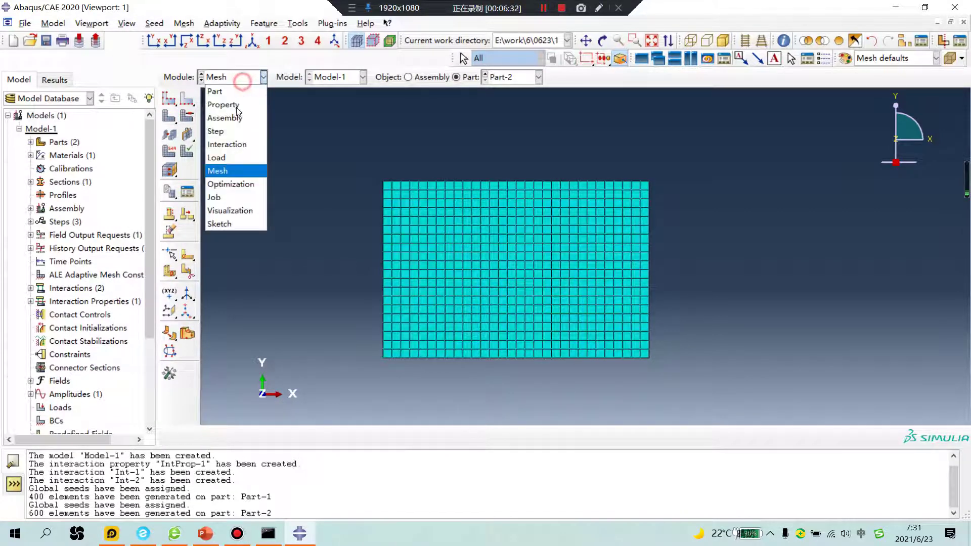
click(225, 158)
click(170, 120)
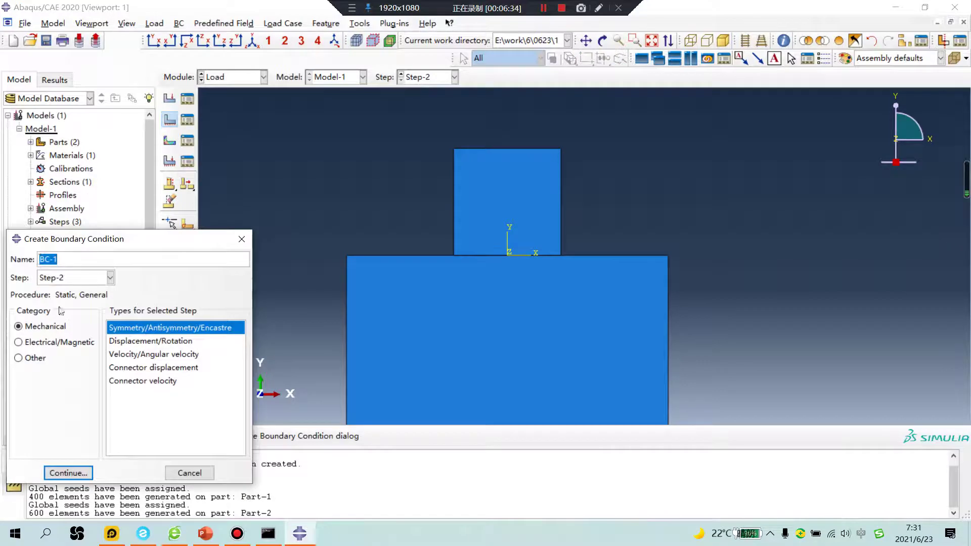
click(76, 277)
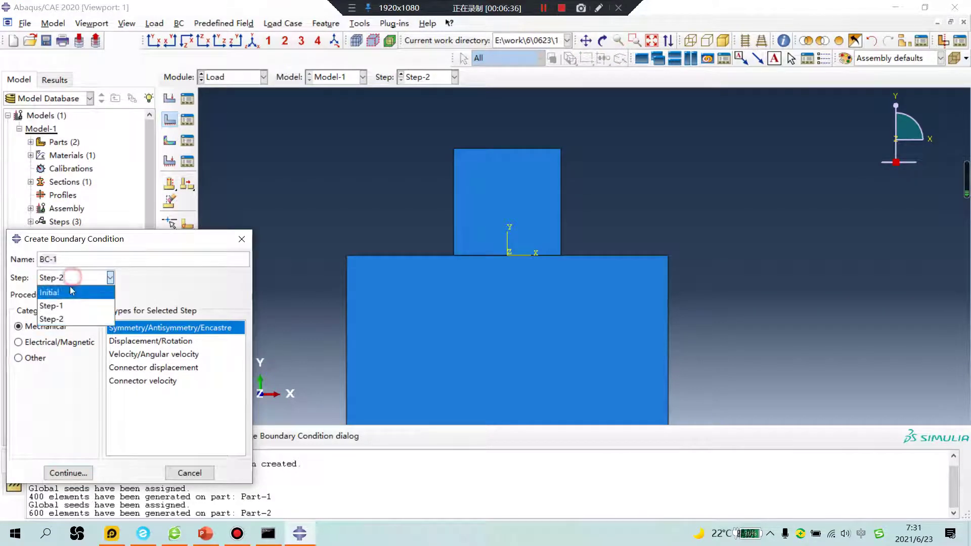
click(60, 292)
click(68, 473)
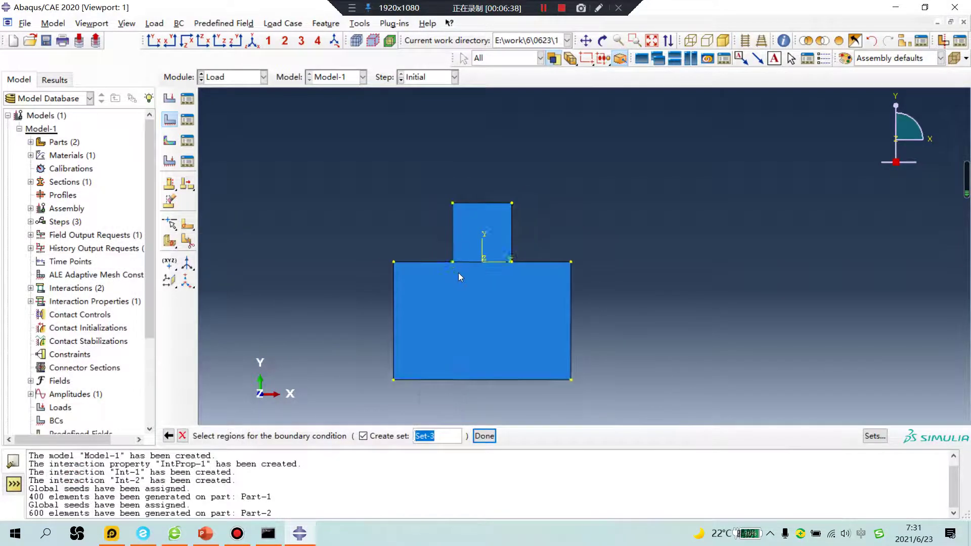
click(445, 382)
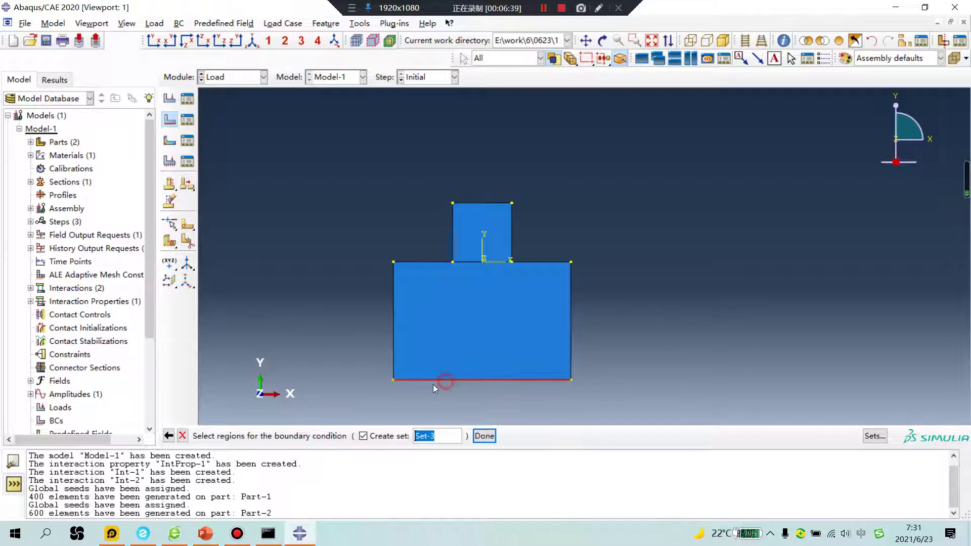
middle_click(340, 351)
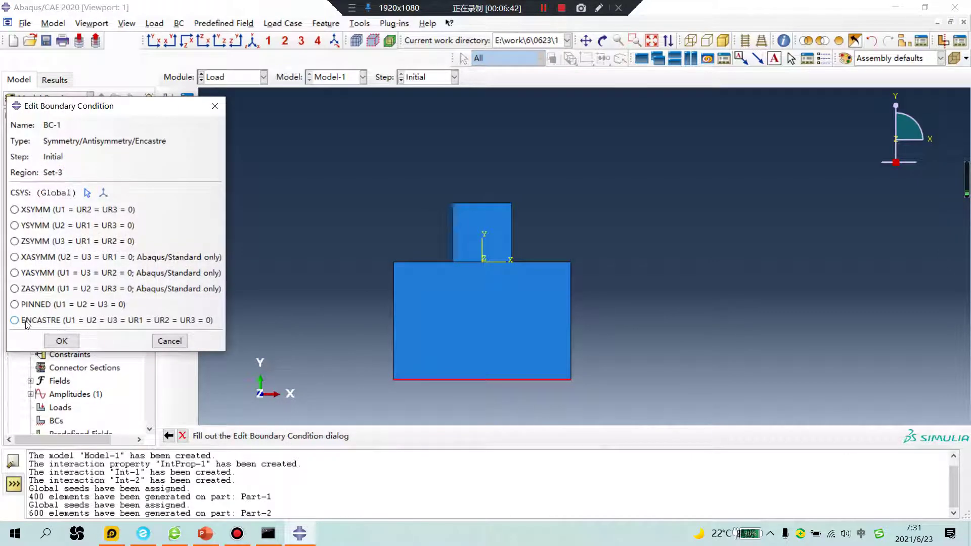
click(14, 321)
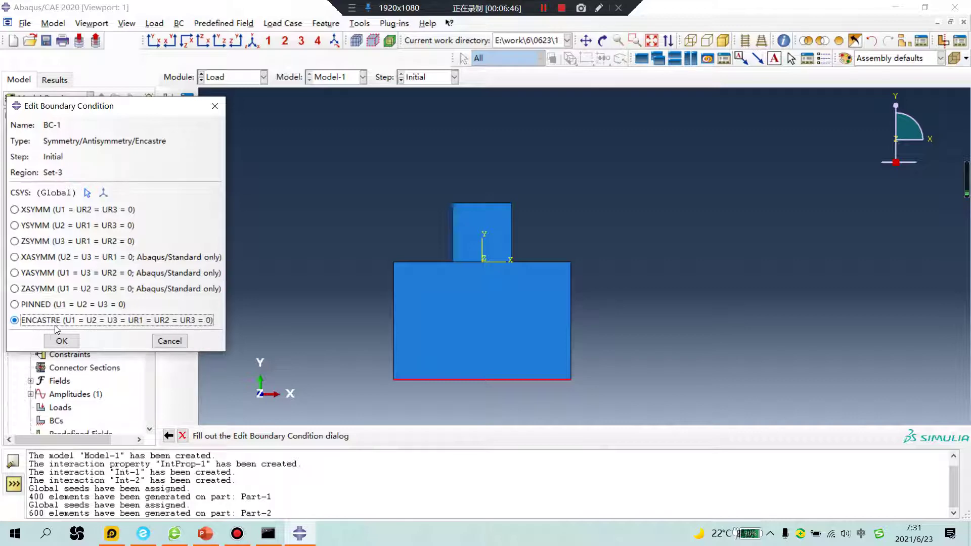
click(73, 340)
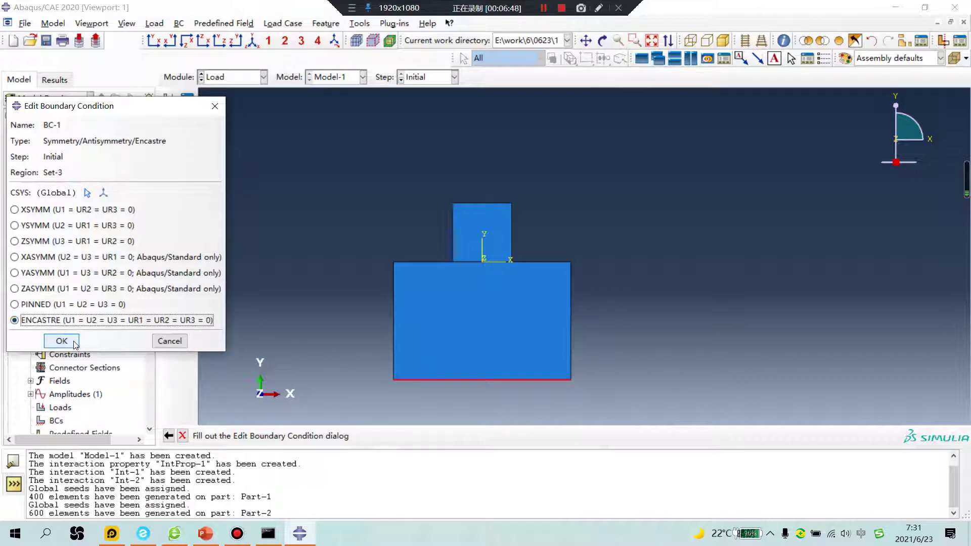
Apply a uniform pressure load of magnitude 20 to the square's top edge in Step-1.
scroll(363, 328, up, 3)
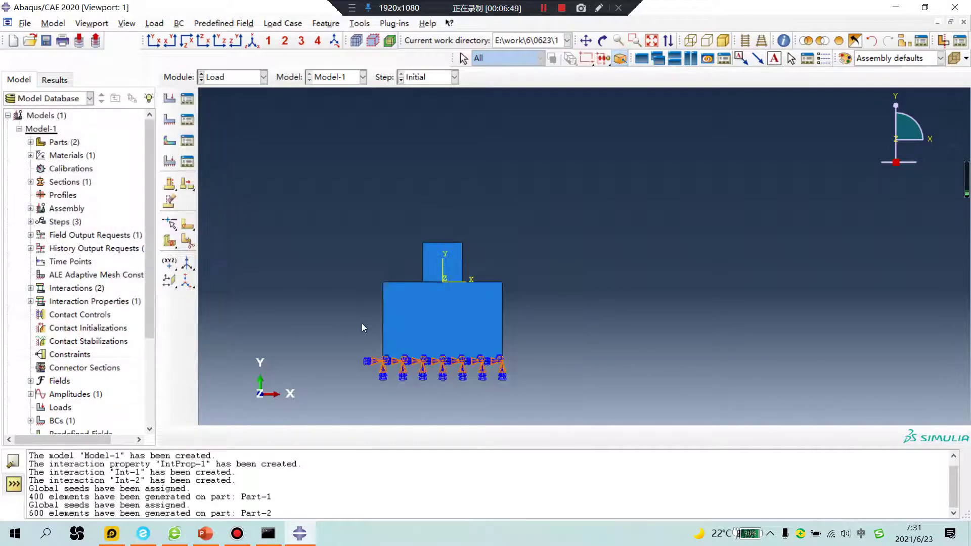
click(170, 99)
click(74, 126)
click(79, 153)
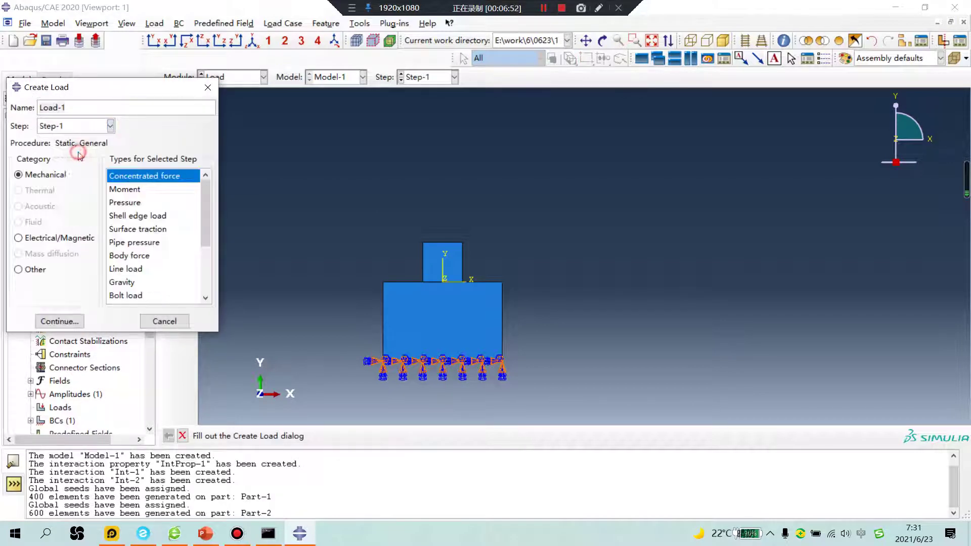
click(148, 204)
click(60, 321)
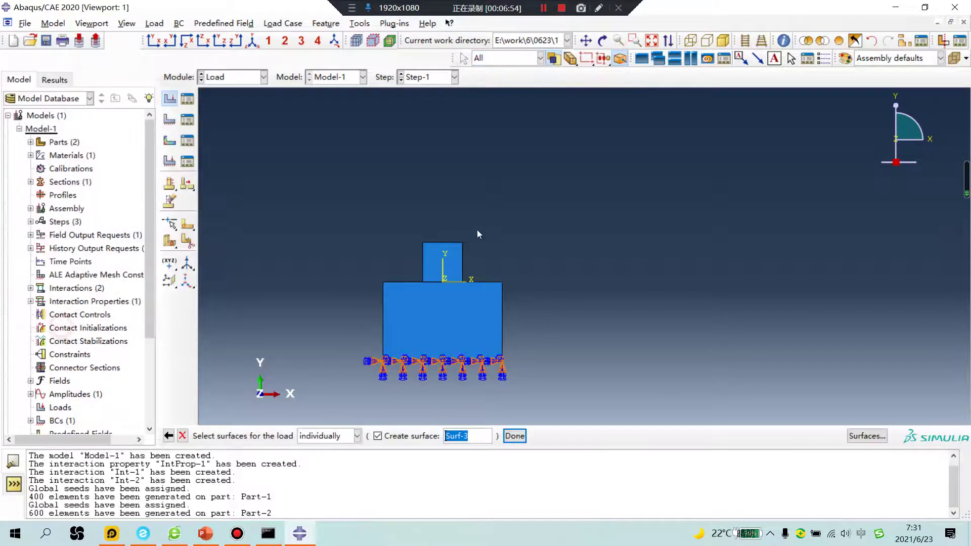
click(434, 244)
middle_click(574, 258)
click(73, 213)
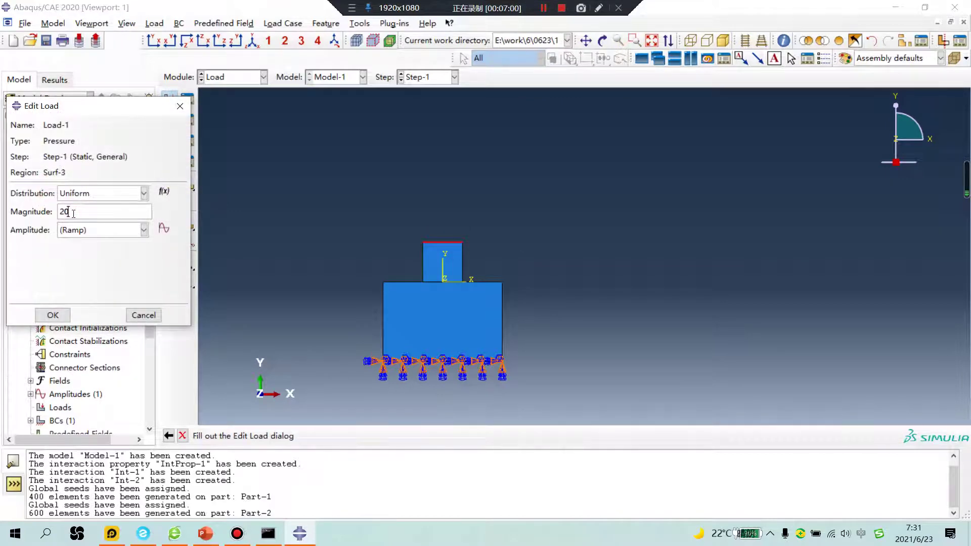
click(52, 315)
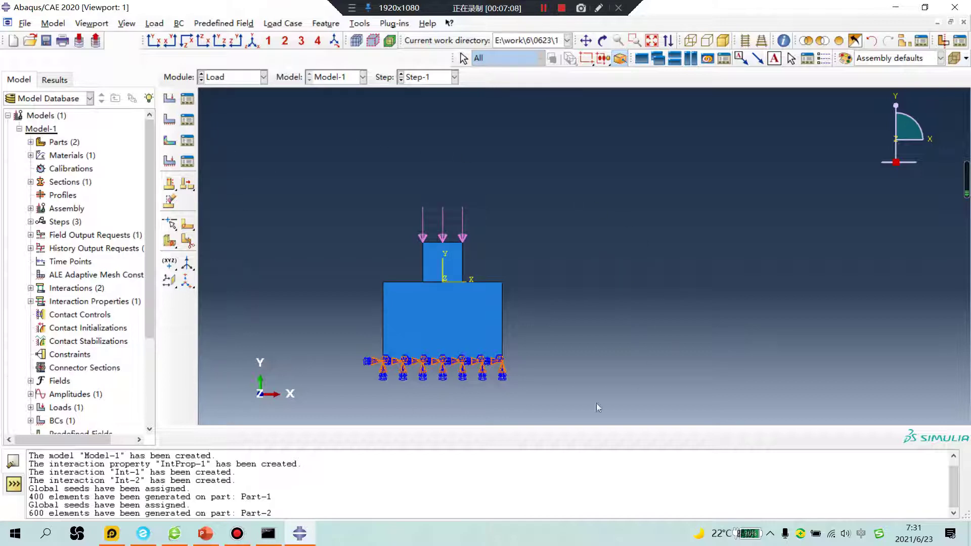
Switch to the Job module and save the model database with the file name 1.
click(243, 82)
click(237, 188)
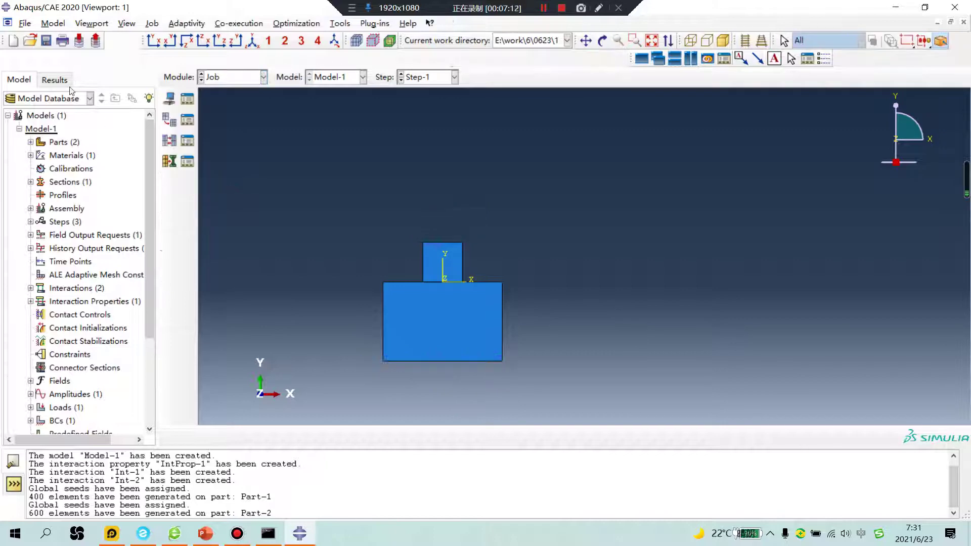
click(49, 42)
text(1)
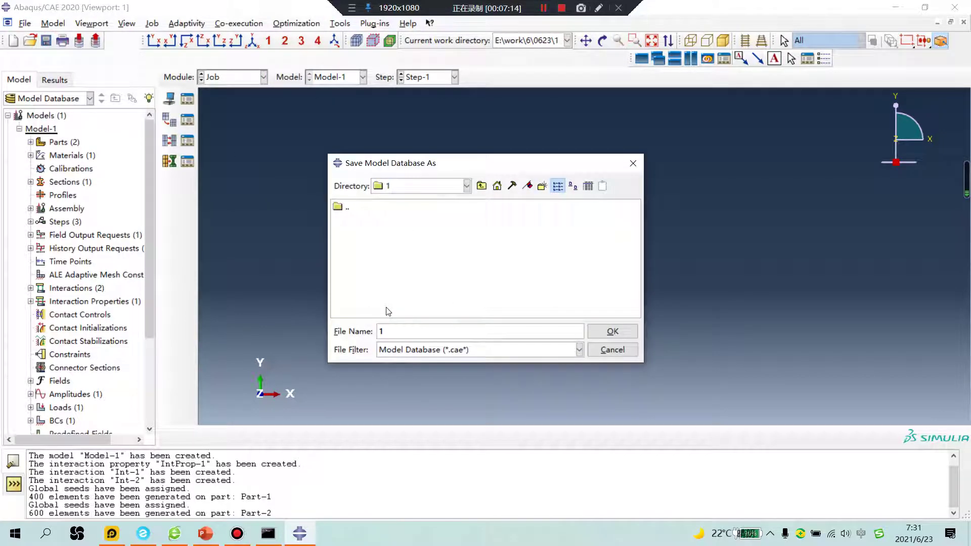
key(Return)
Create a full analysis job for Model-1 that uses 4 processors.
click(169, 99)
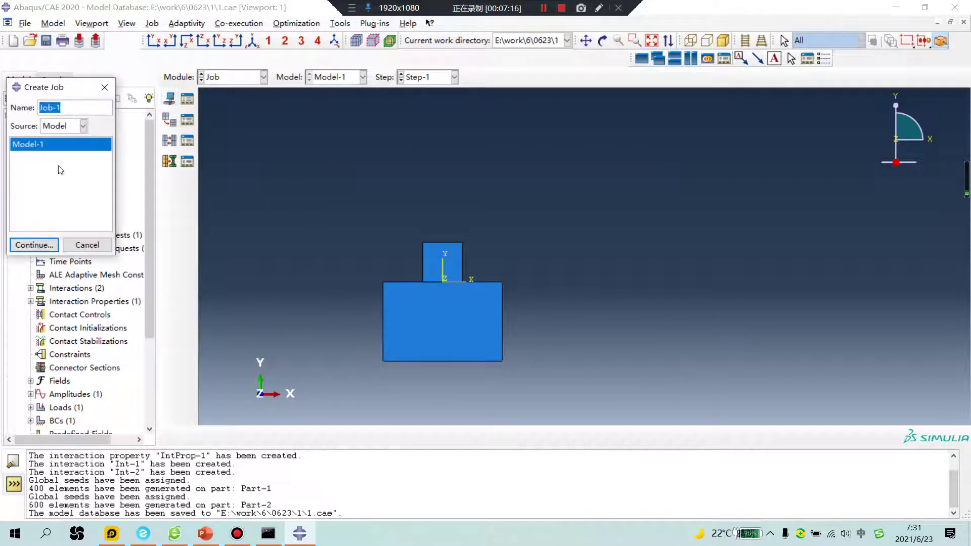
click(38, 246)
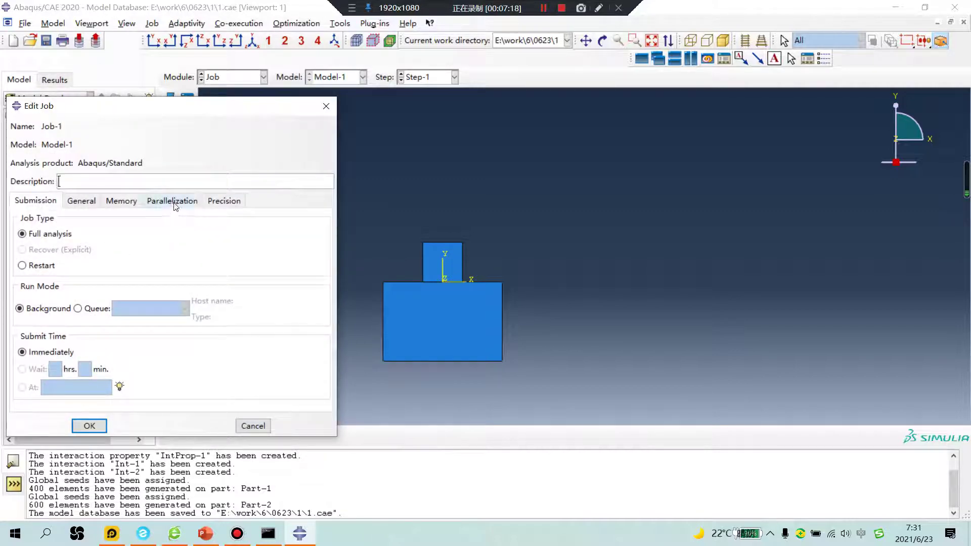
click(172, 201)
click(29, 219)
double_click(134, 220)
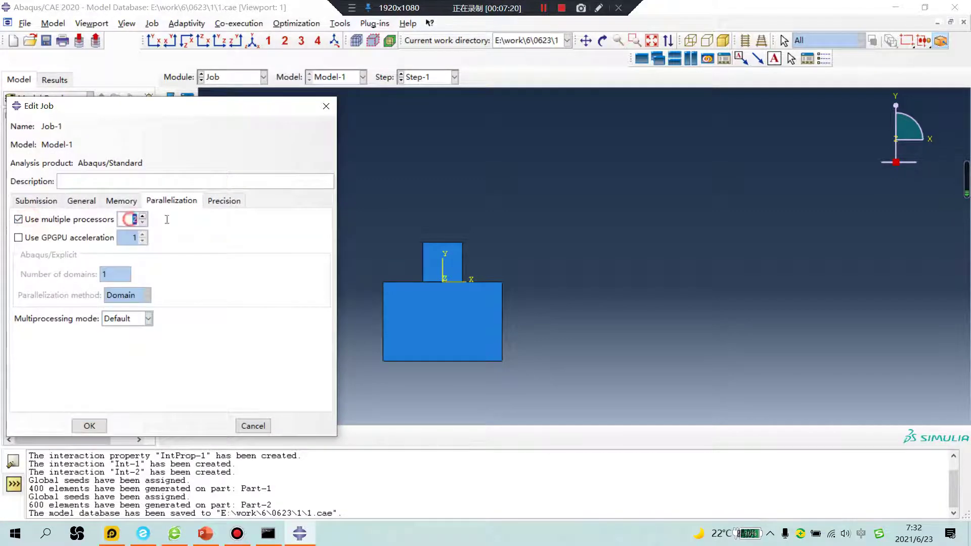
click(90, 426)
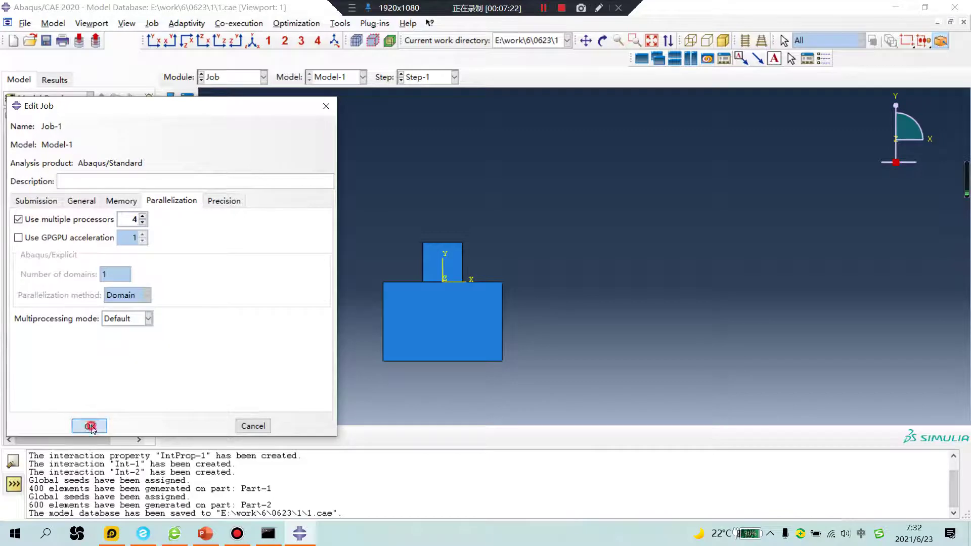
Submit Job-1 for analysis.
click(187, 99)
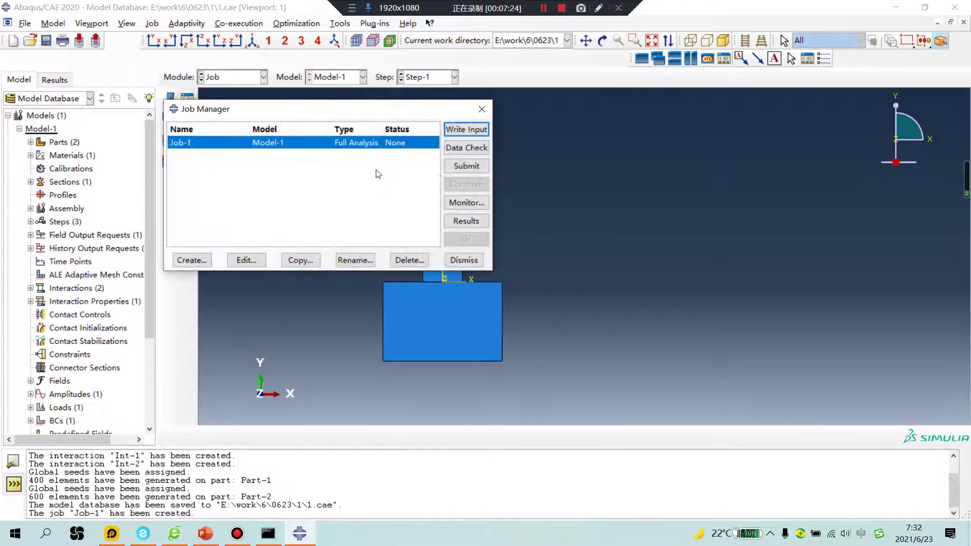
click(466, 167)
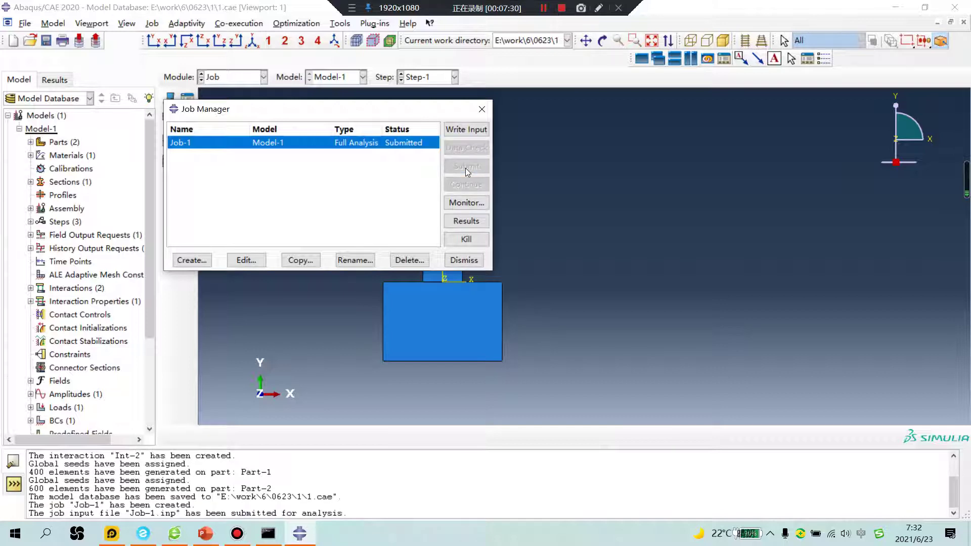
click(544, 9)
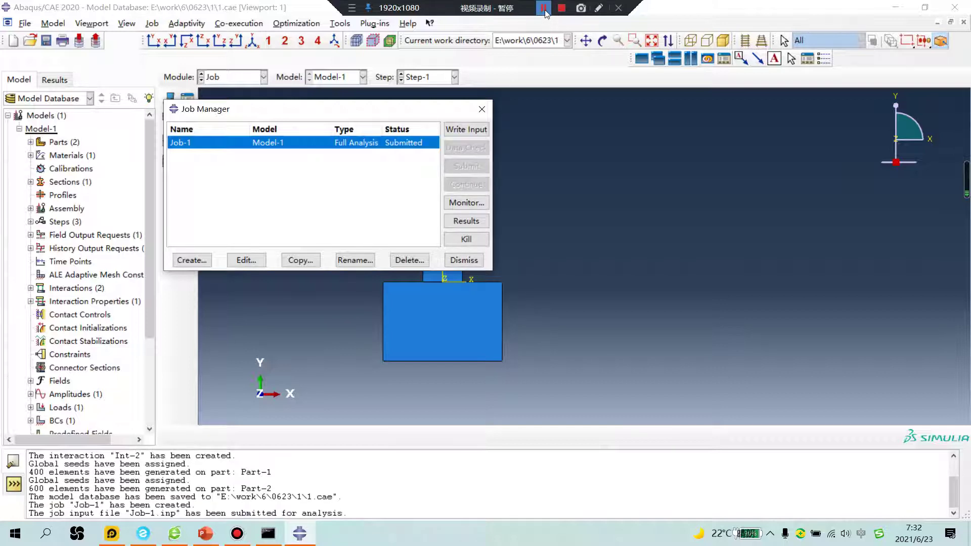
click(544, 9)
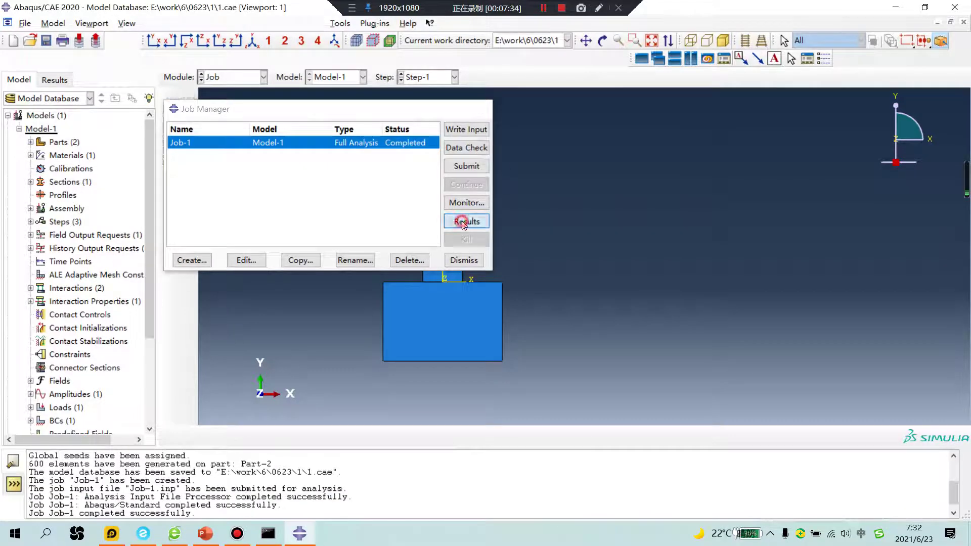
Plot the job's Mises stress contours on the deformed shape and compare the final frames (index 10) of Step-1 and Step-2.
click(464, 221)
click(169, 159)
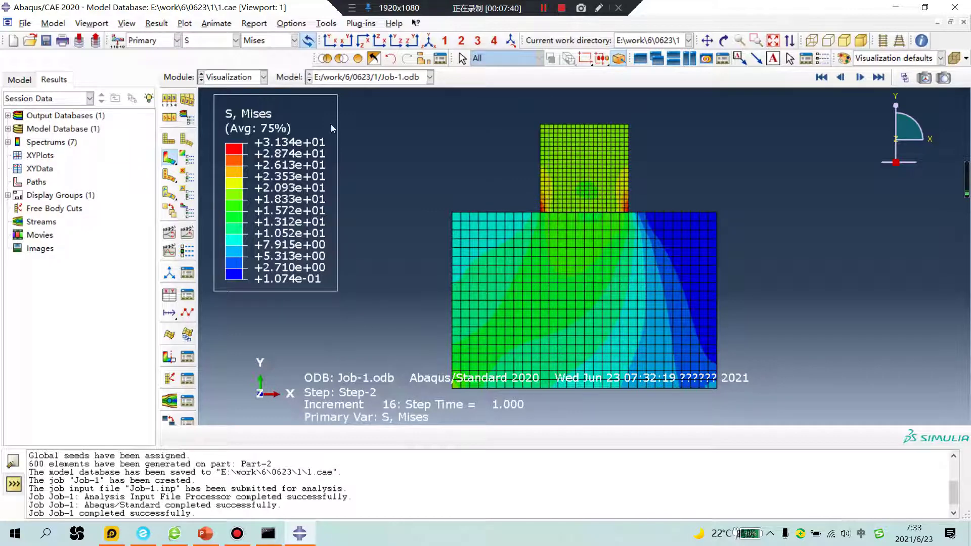
click(156, 23)
click(168, 36)
click(31, 122)
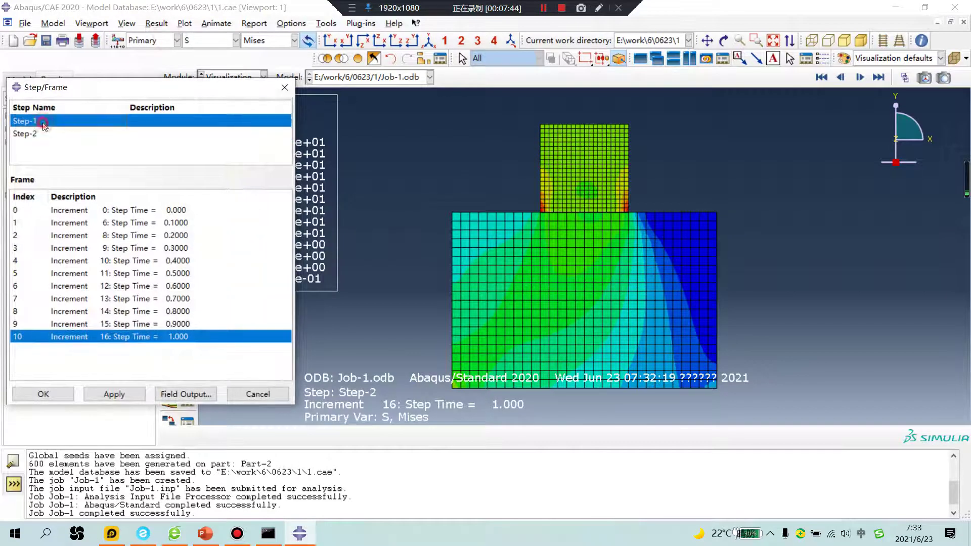
click(96, 337)
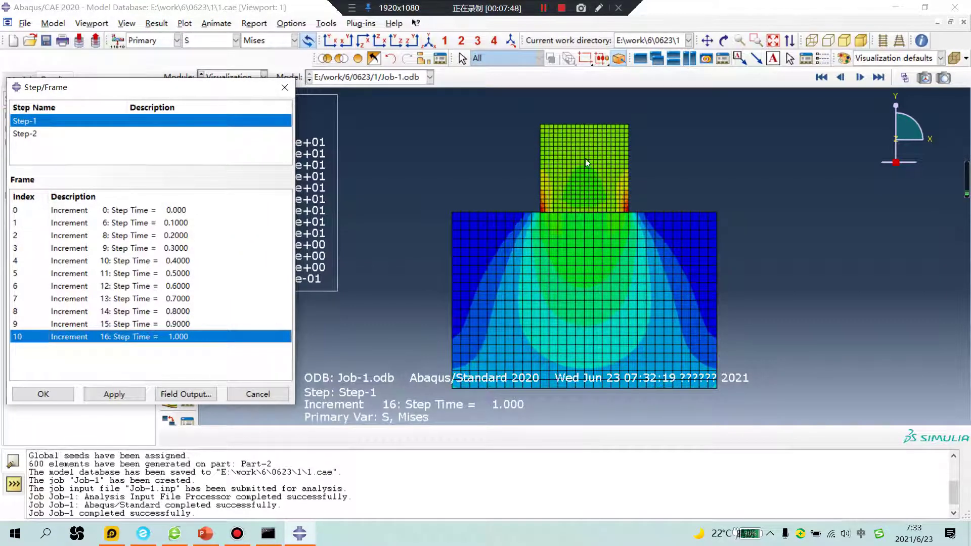
click(65, 133)
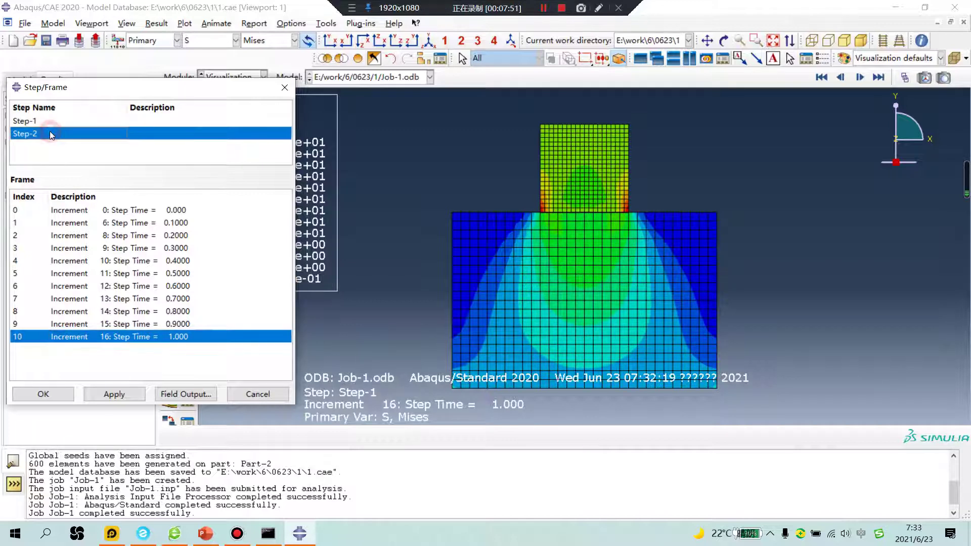
click(129, 338)
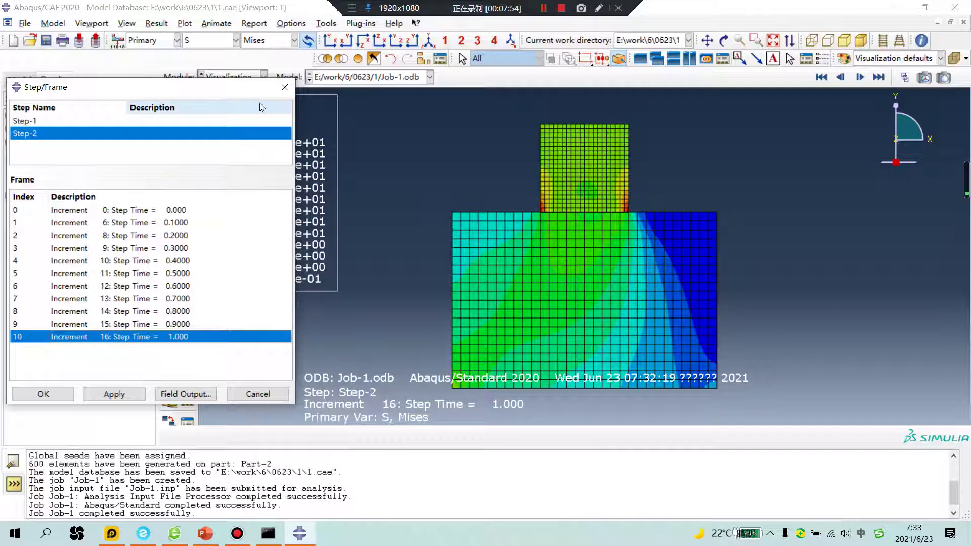
Create a node list path along the lower block's top edge, from its left corner node to its right corner node.
click(284, 87)
scroll(588, 208, up, 3)
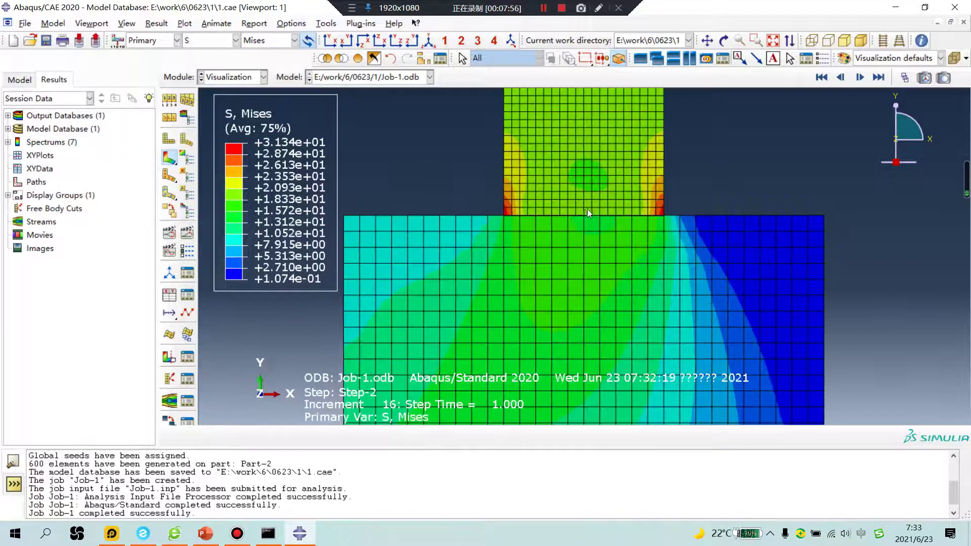
scroll(484, 235, down, 2)
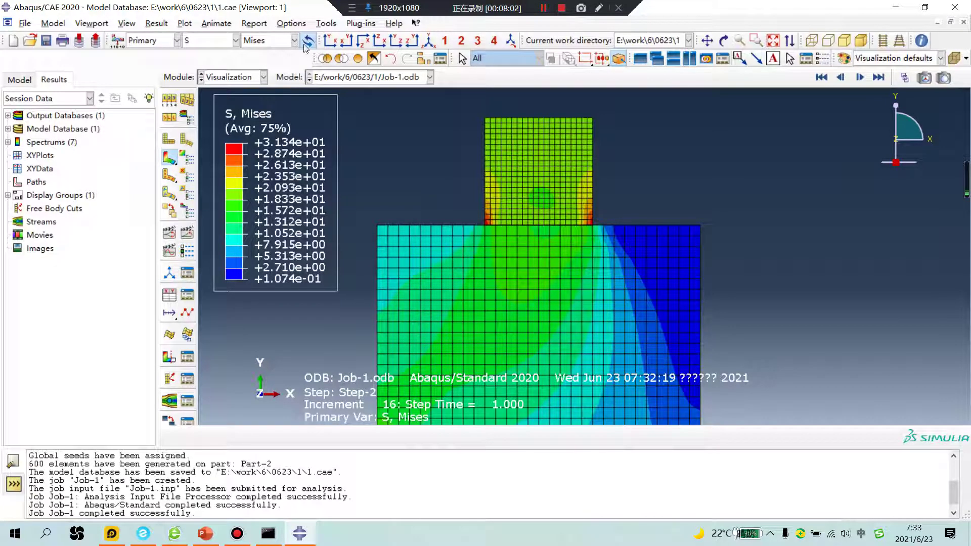
click(326, 24)
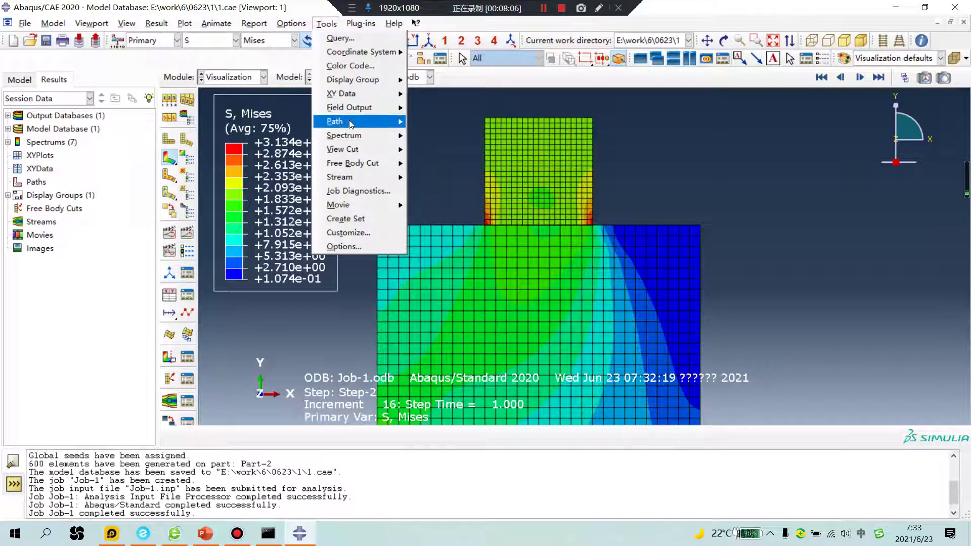
mouse_move(351, 124)
click(428, 135)
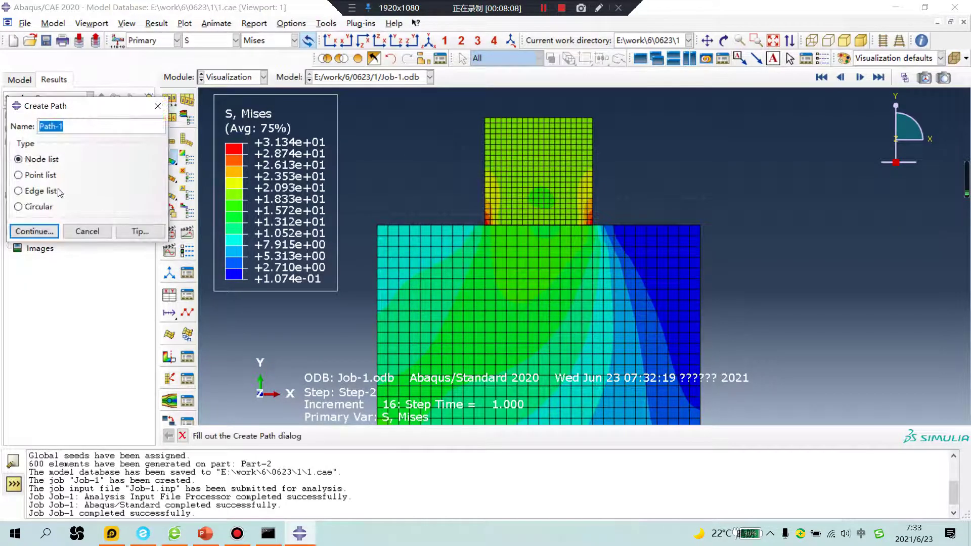
click(34, 231)
click(126, 306)
click(378, 225)
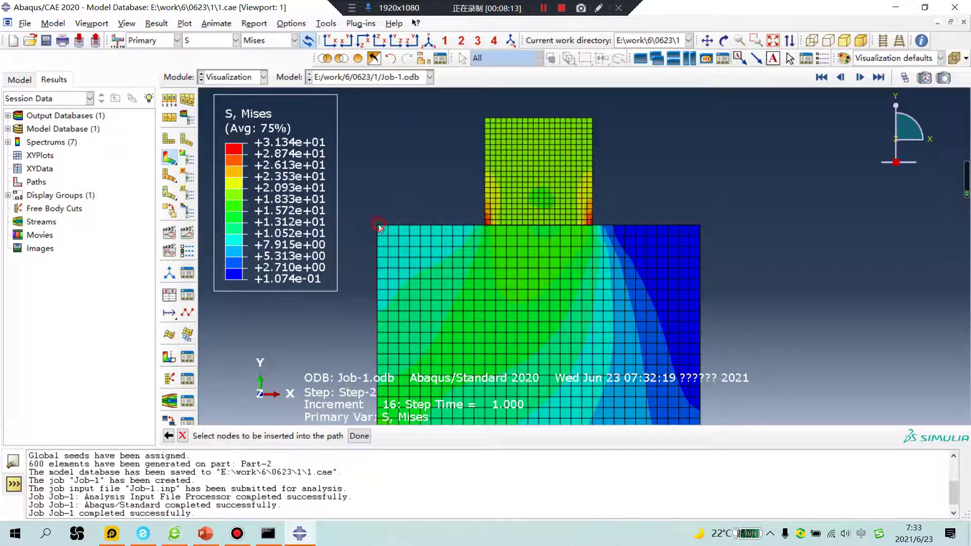
click(700, 227)
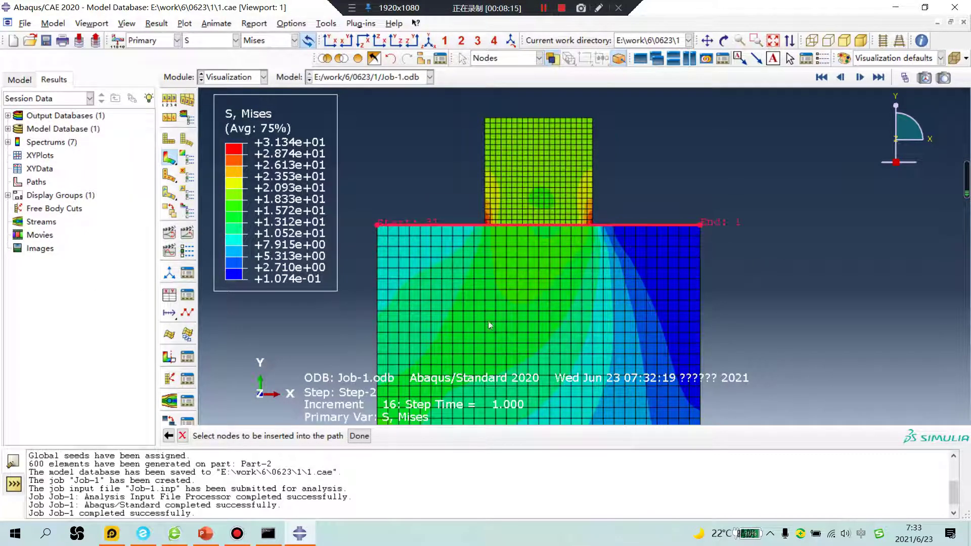
click(359, 436)
click(51, 349)
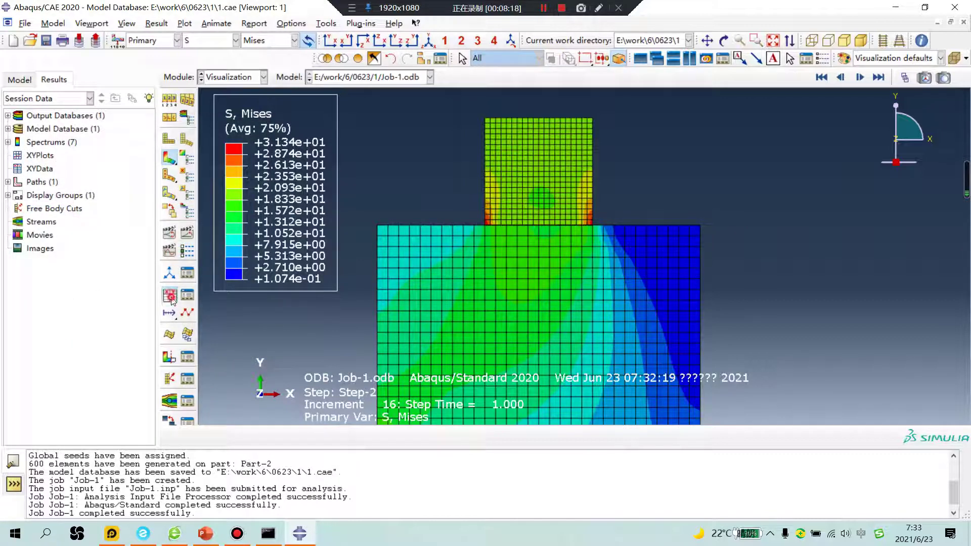
Set up XY data extraction from Path-1 using the undeformed model shape and path points including intersections.
click(171, 298)
click(19, 271)
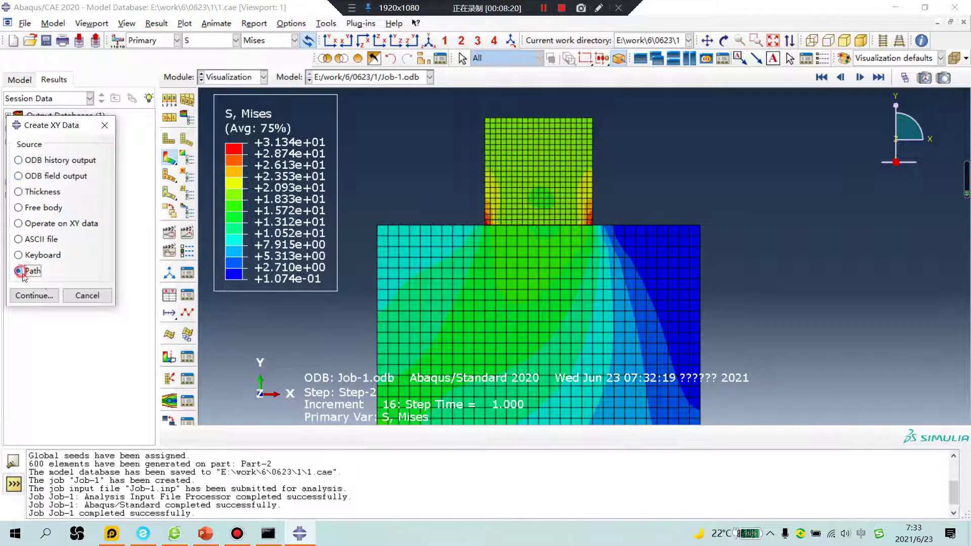
click(34, 296)
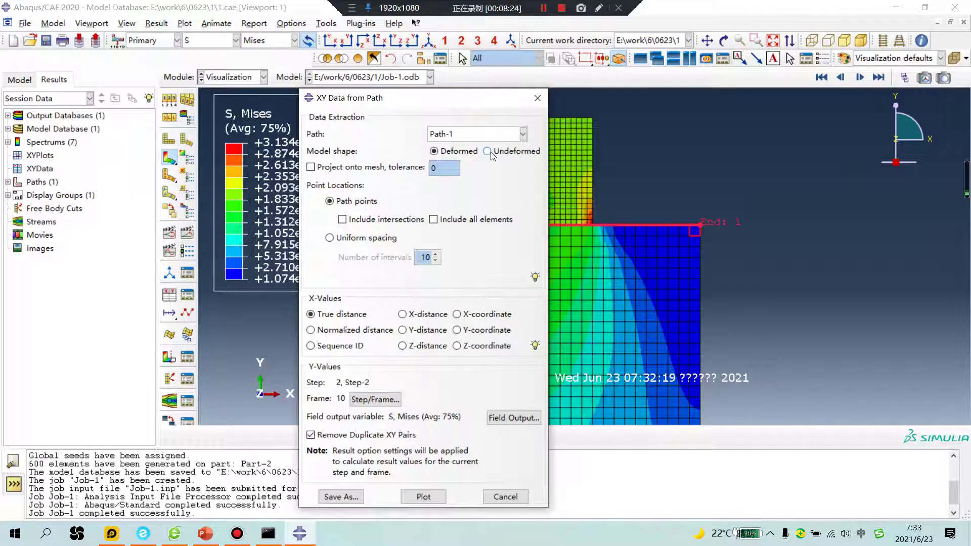
click(488, 151)
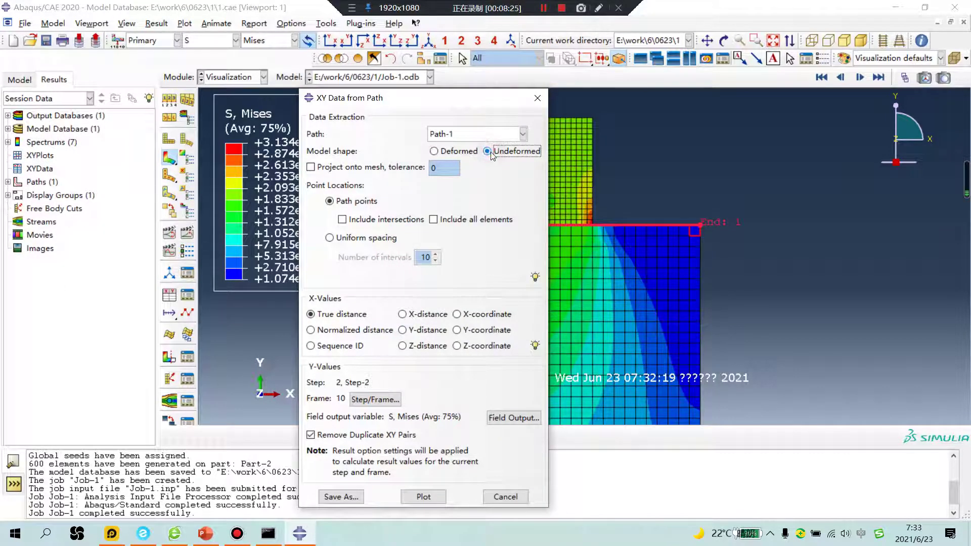
click(342, 219)
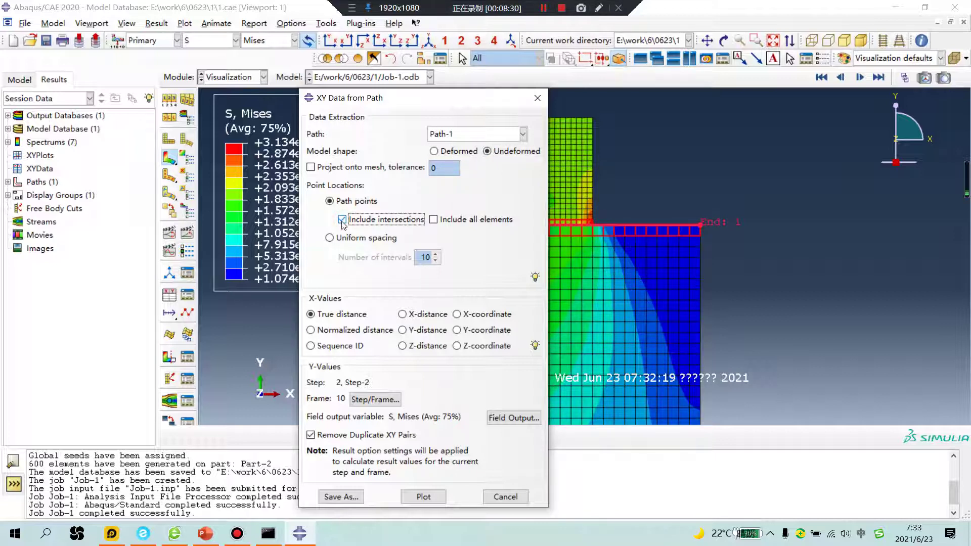
Plot the Mises stress along Path-1 for frame 10 of Step-1.
click(376, 399)
click(40, 122)
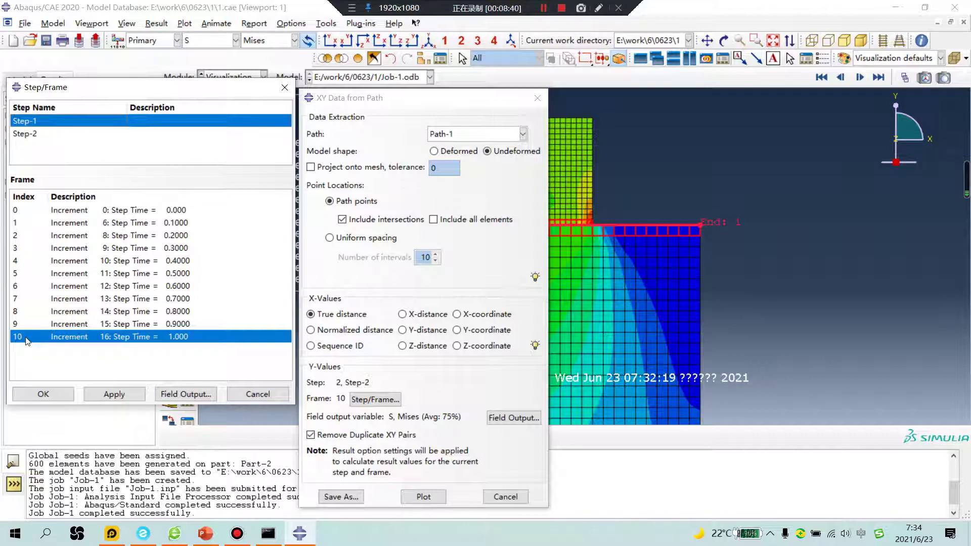
click(114, 394)
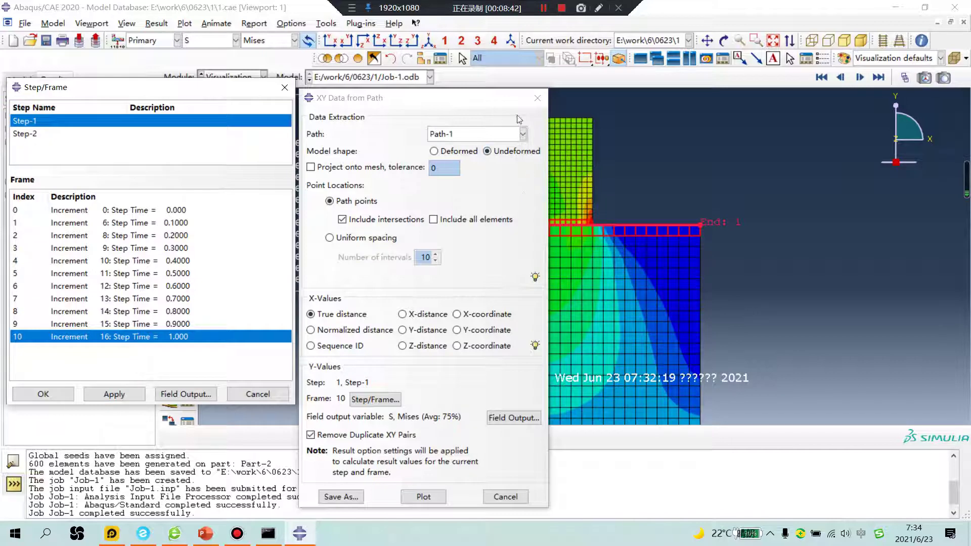
drag(481, 101, 569, 122)
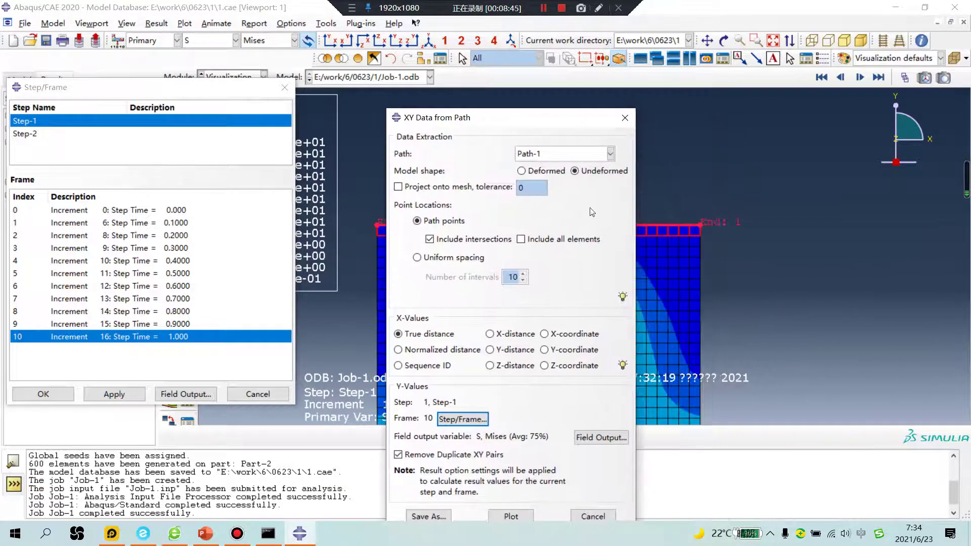
click(515, 517)
click(625, 117)
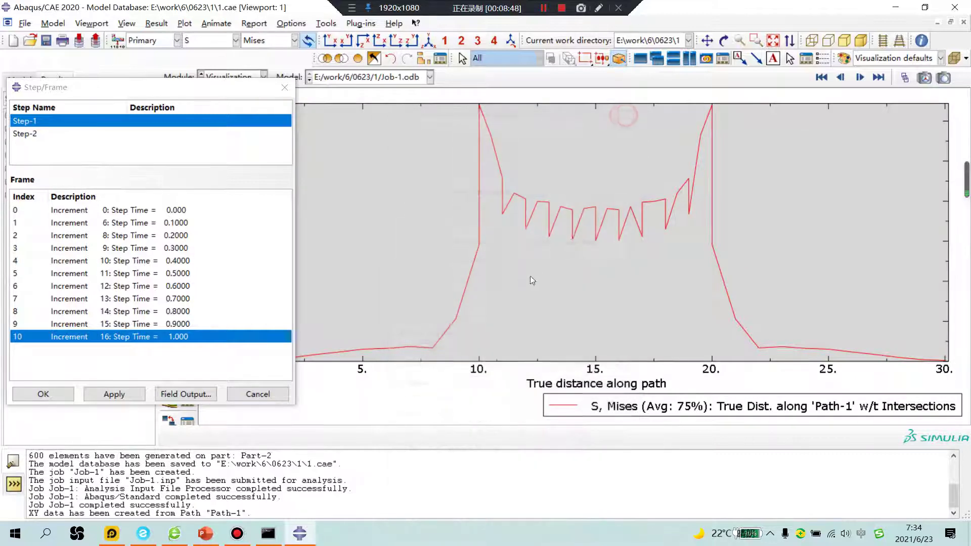
click(285, 87)
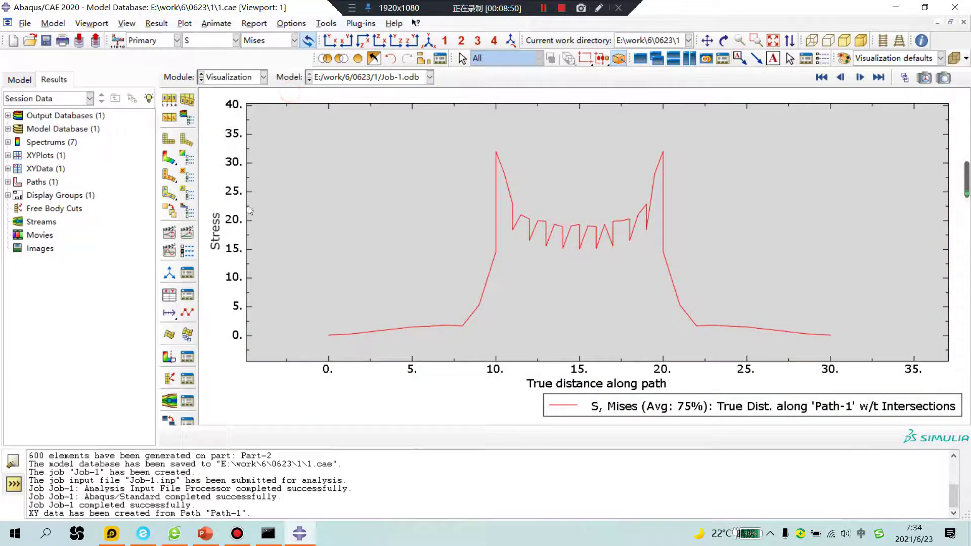
Rename the temporary XY data curve as step1.
click(188, 293)
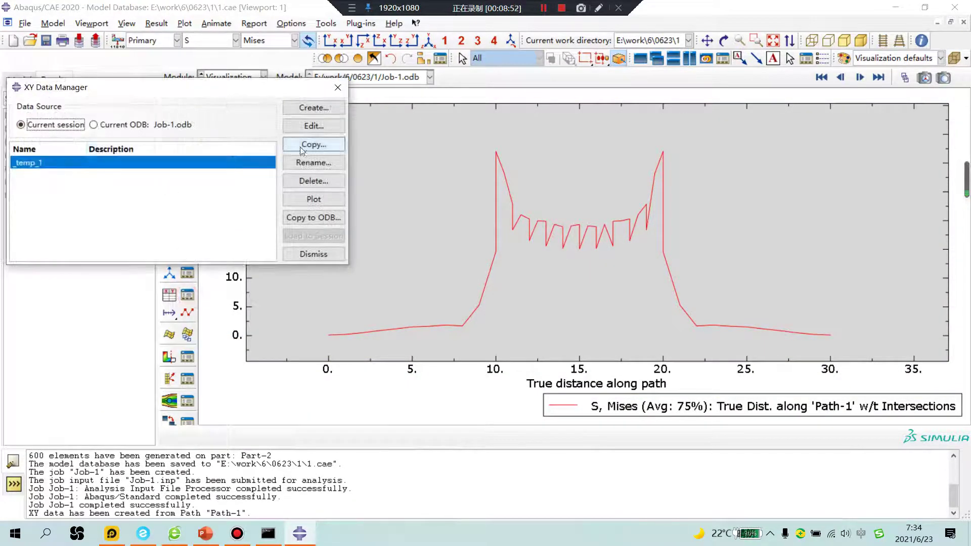
click(330, 163)
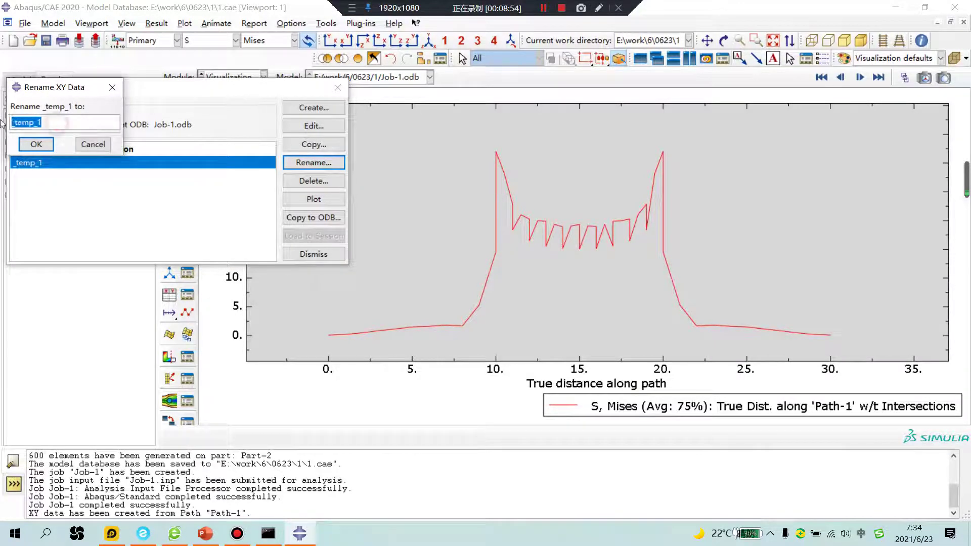
text(ste)
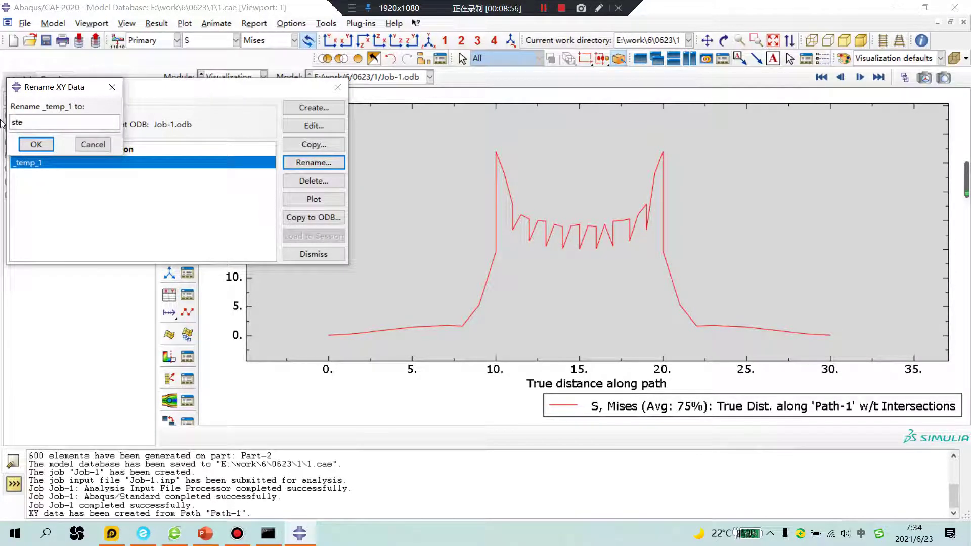
text(p1)
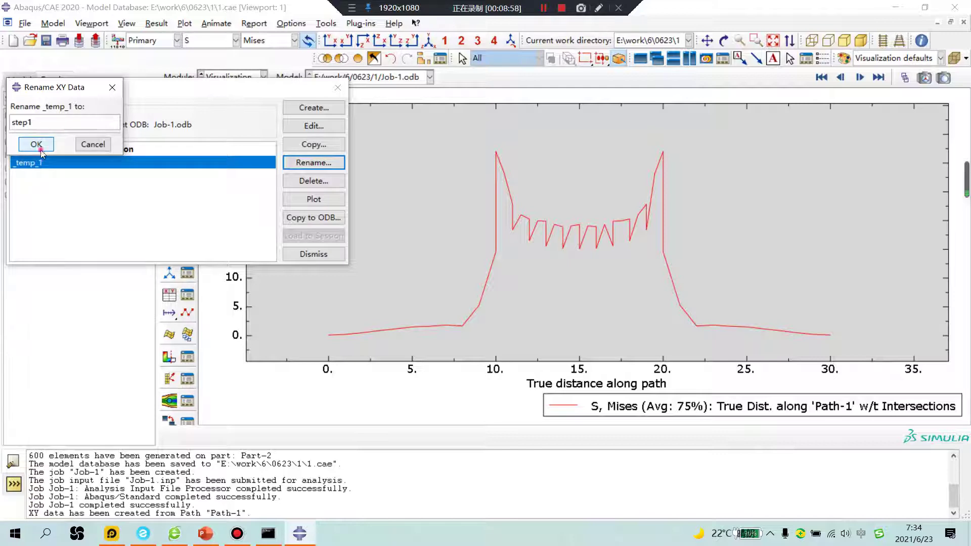
click(36, 144)
click(339, 88)
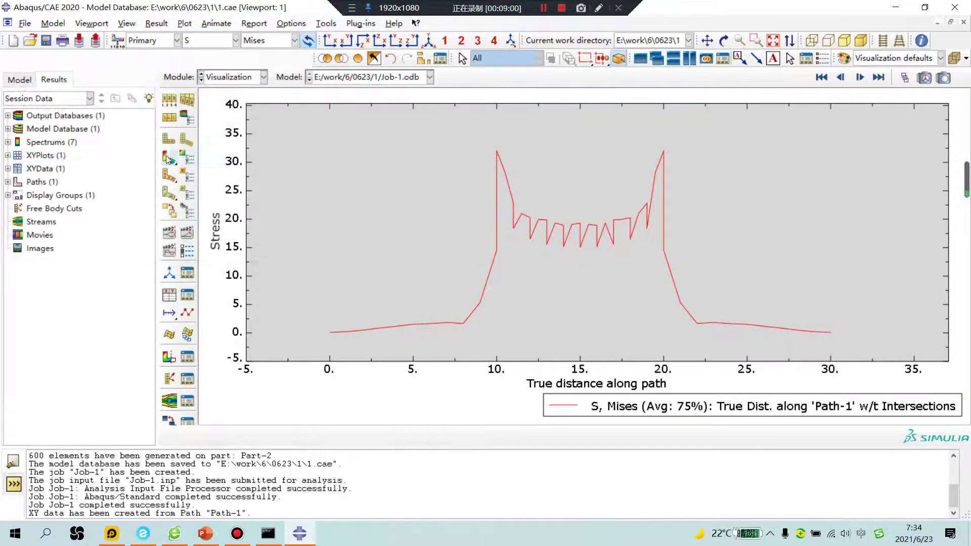
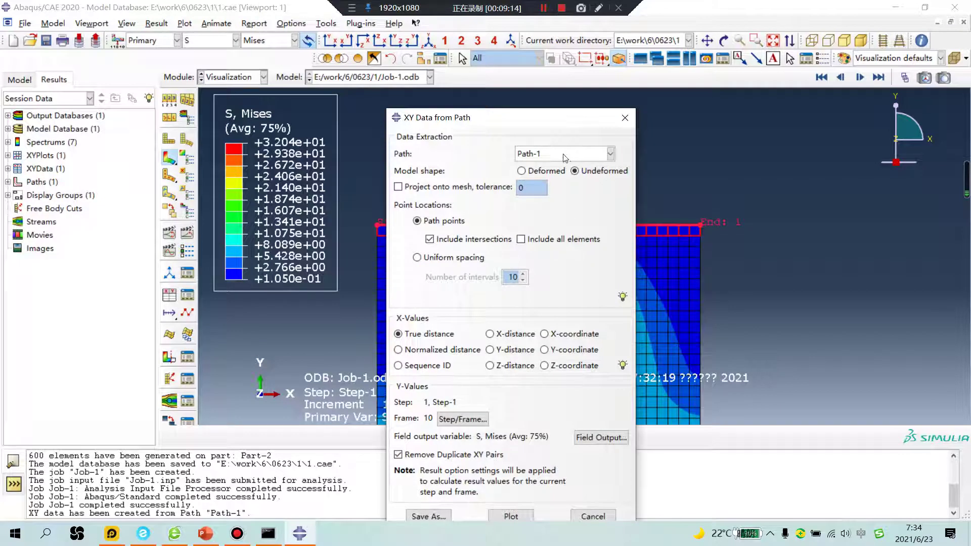
Plot the Mises stress along Path-1 for frame 10 of Step-2 with the same extraction settings.
click(463, 419)
click(27, 135)
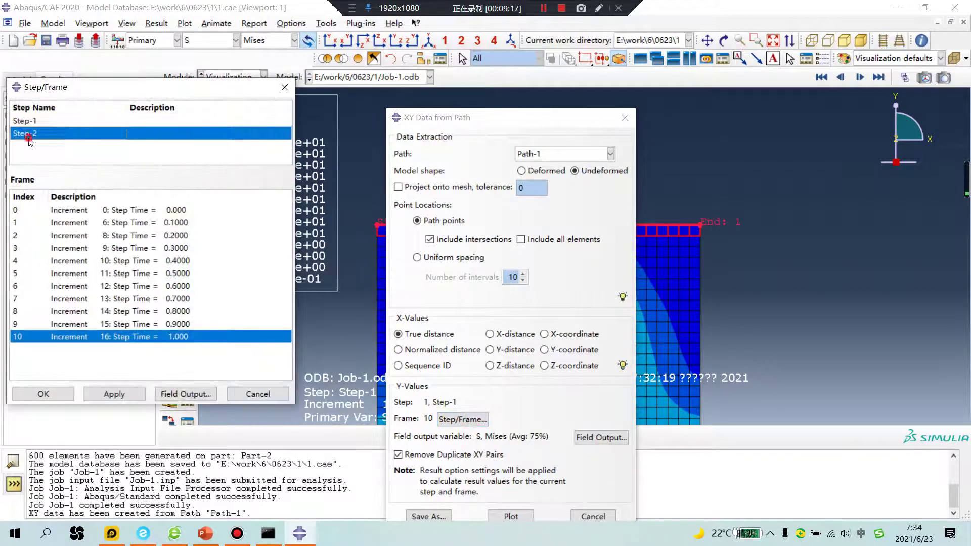
click(114, 394)
click(65, 395)
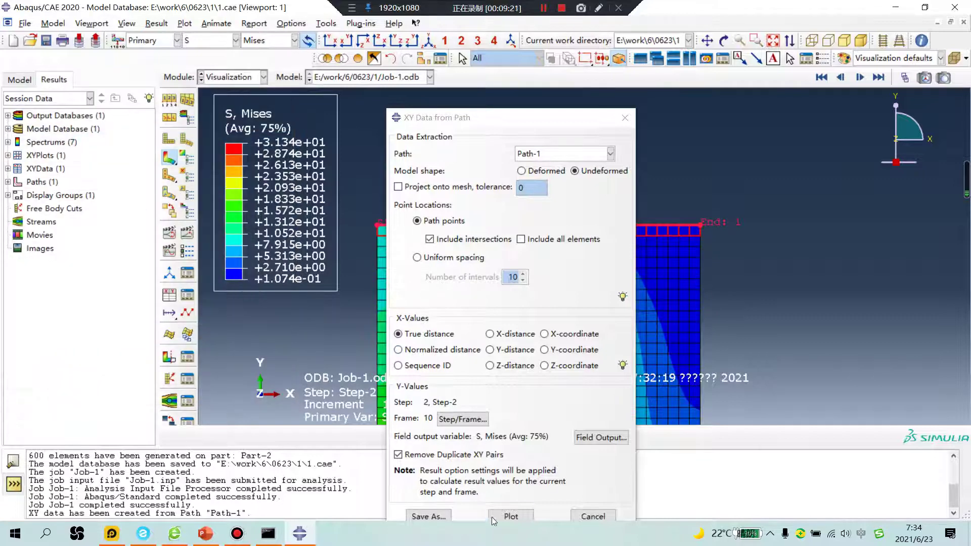
click(511, 517)
click(625, 117)
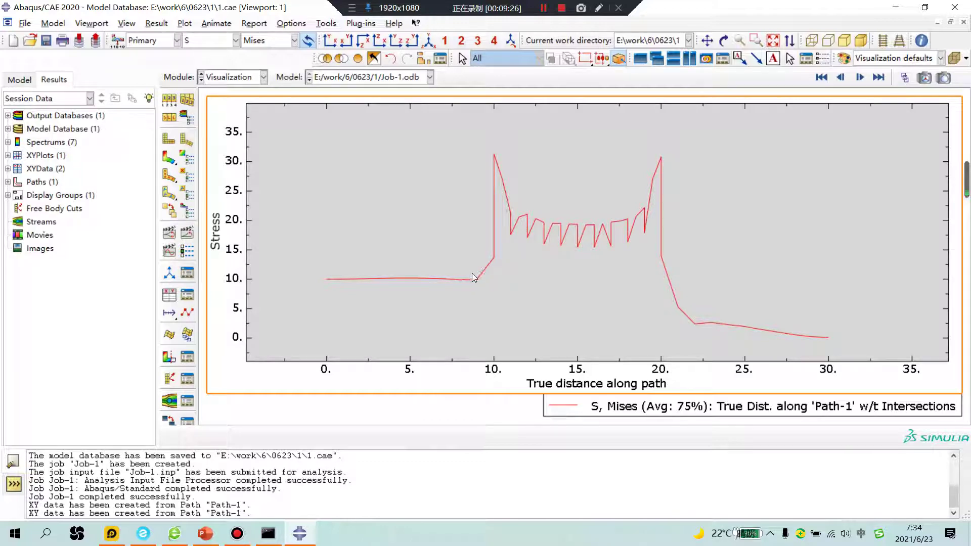
Rename the new temporary XY data curve as step2.
click(188, 298)
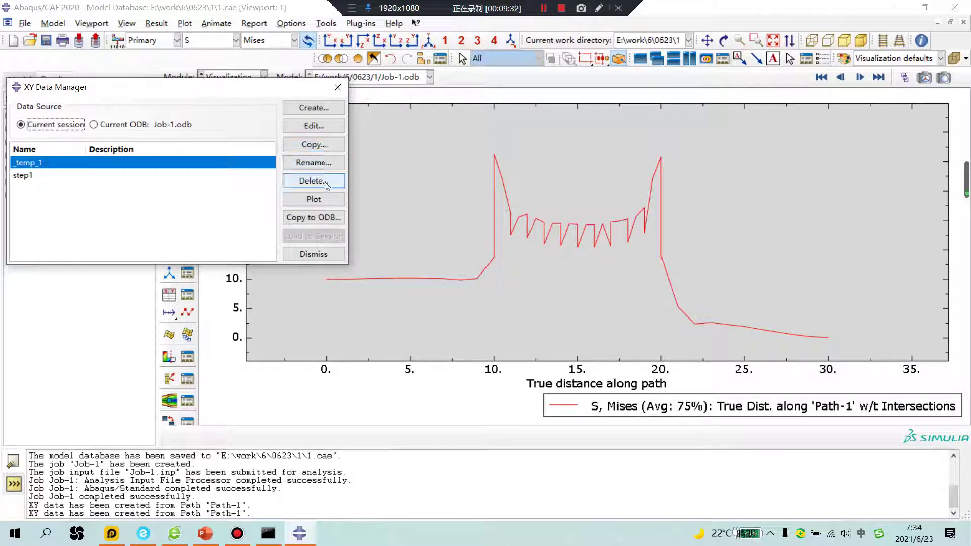
click(323, 162)
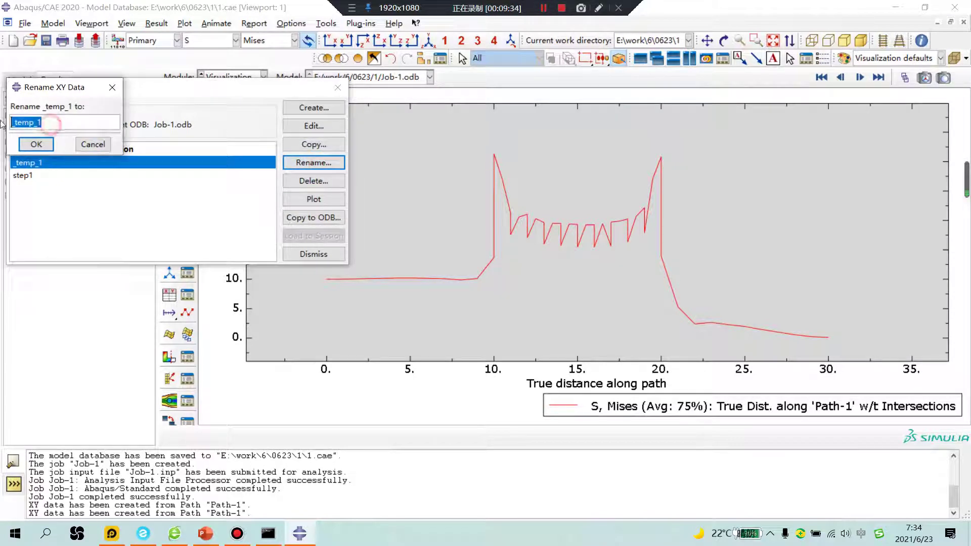
text(step2)
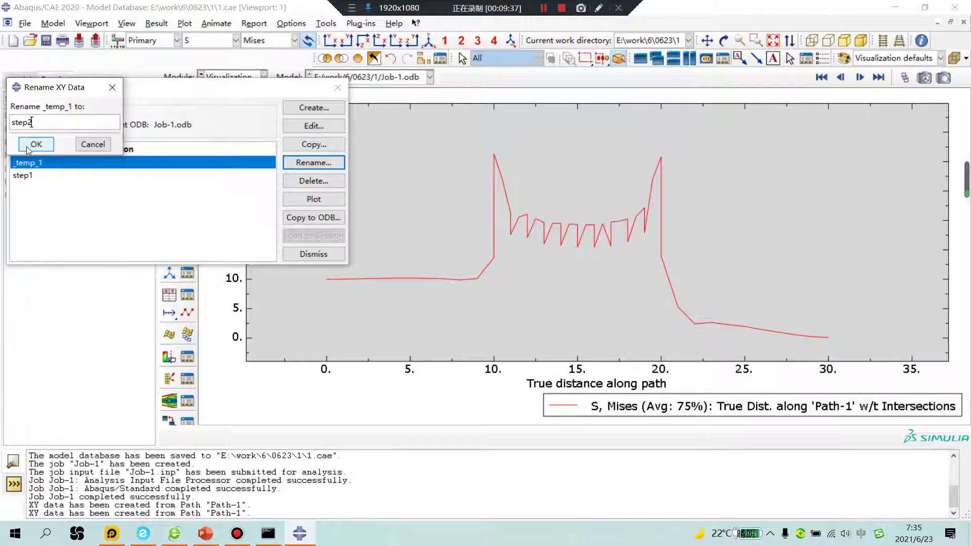
click(36, 144)
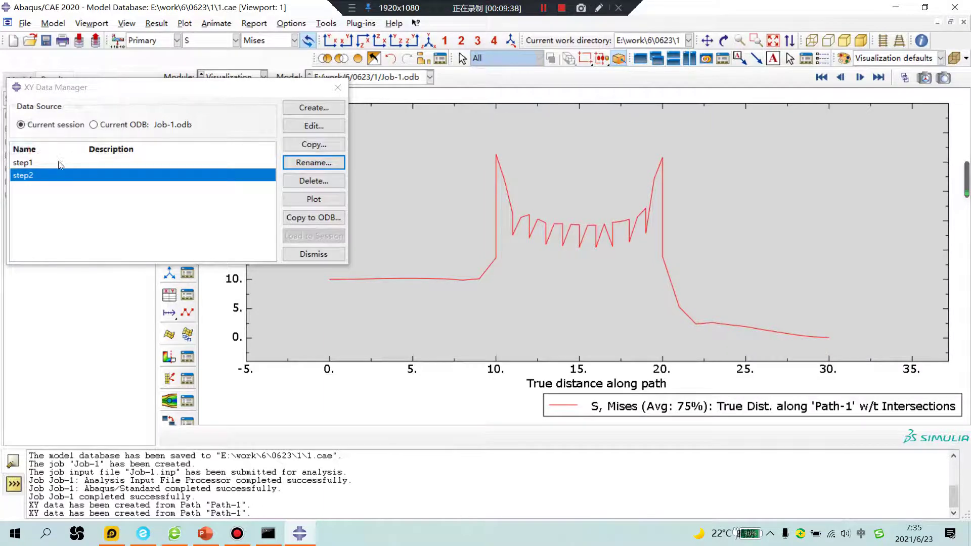
Plot the step1 and step2 curves together in one graph and shift the legend to the left beneath it.
click(58, 163)
shift+click(29, 178)
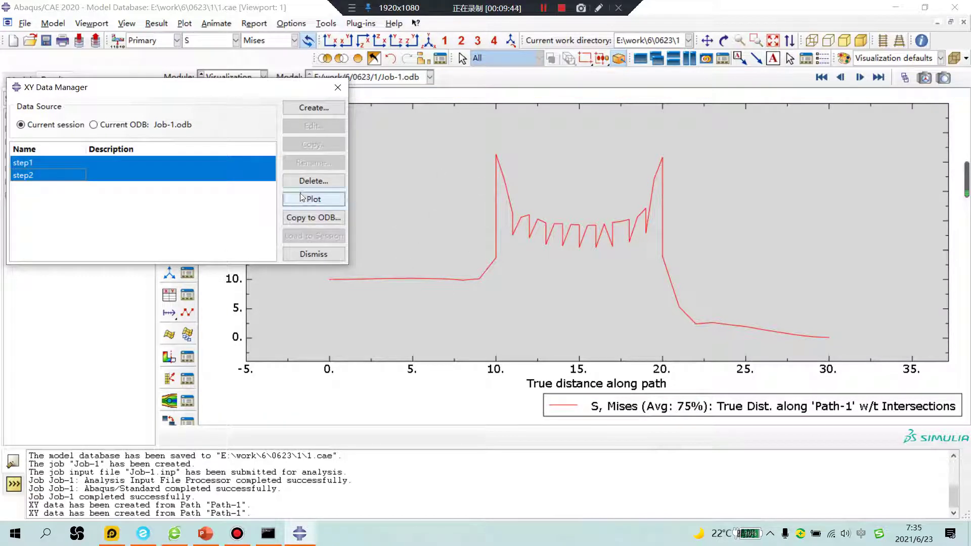
click(331, 203)
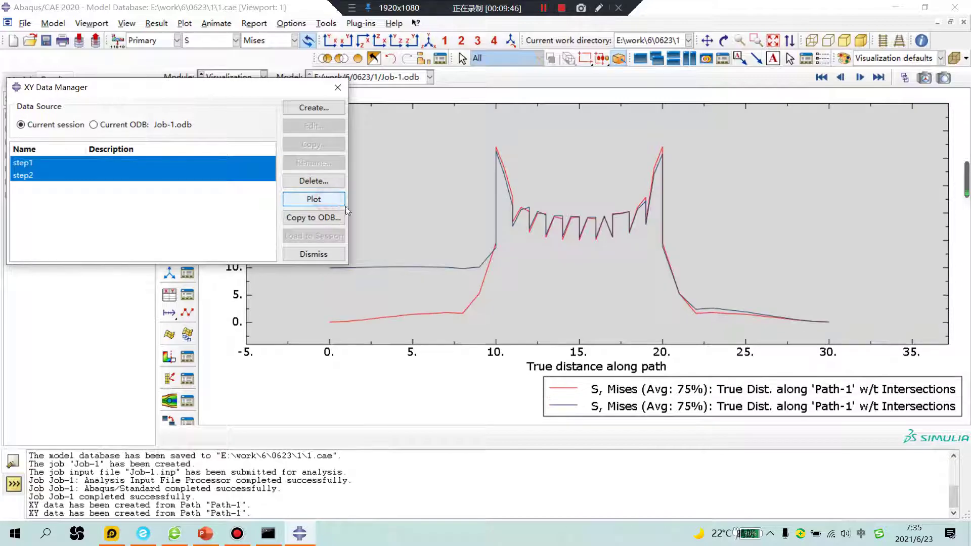
click(338, 88)
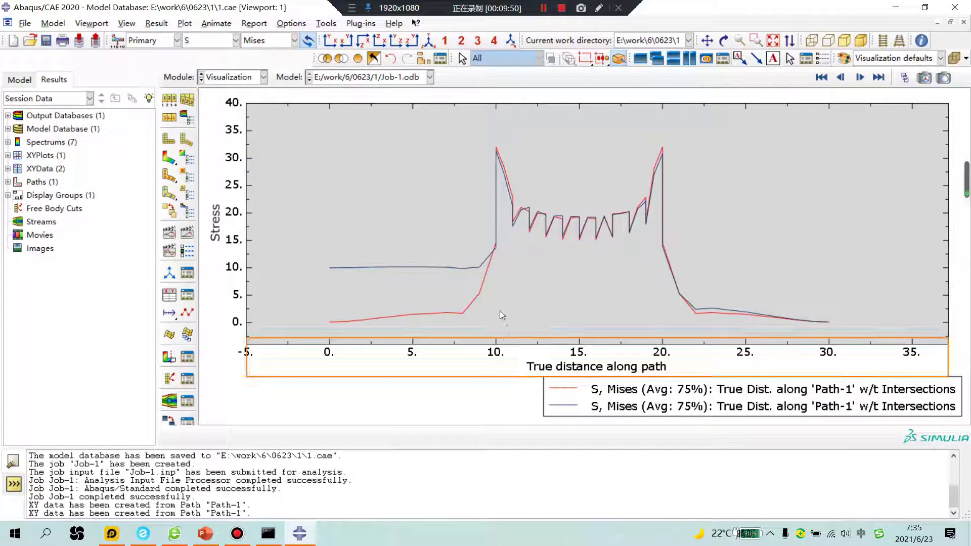
scroll(473, 290, down, 1)
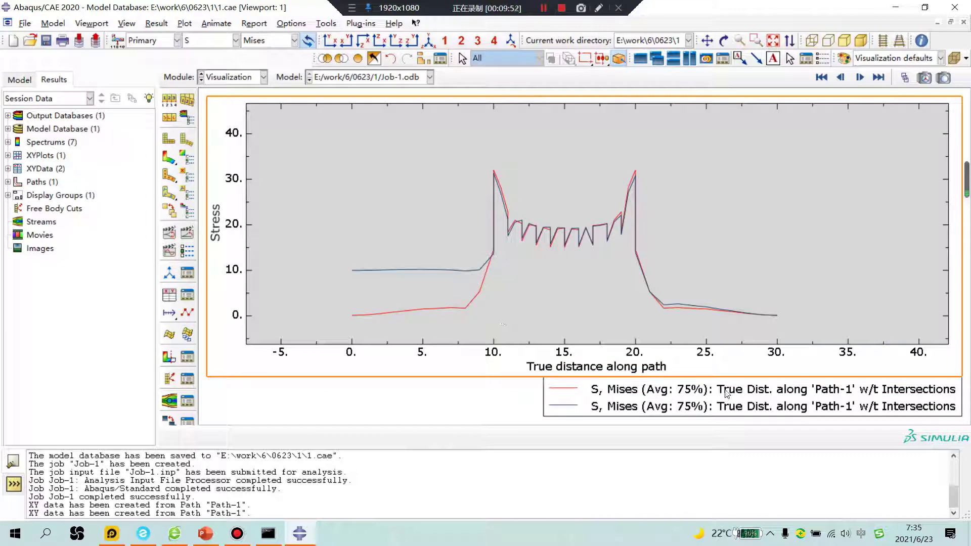
click(832, 392)
drag(811, 391, 729, 398)
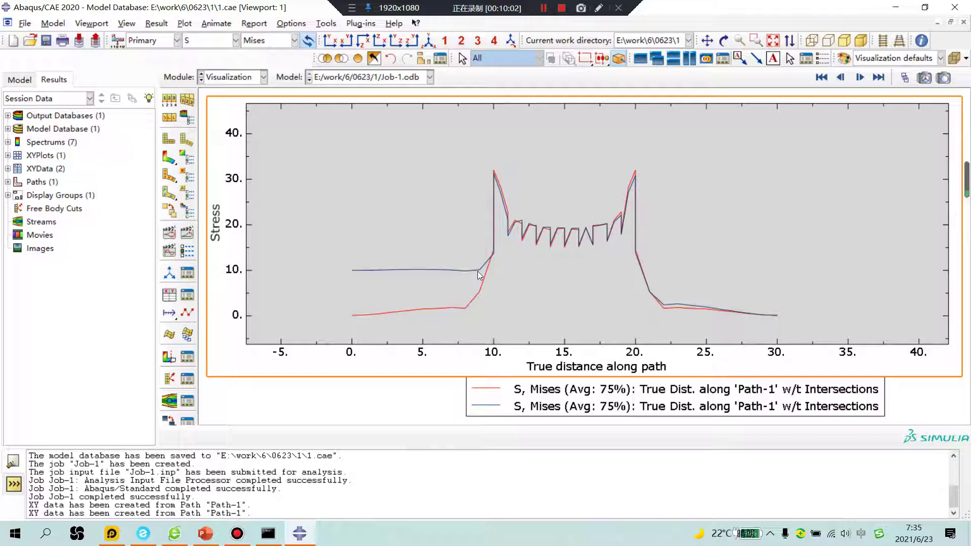
Examine the step1 and step2 stress curves, comparing their peaks near a distance of 10 along the path.
click(187, 295)
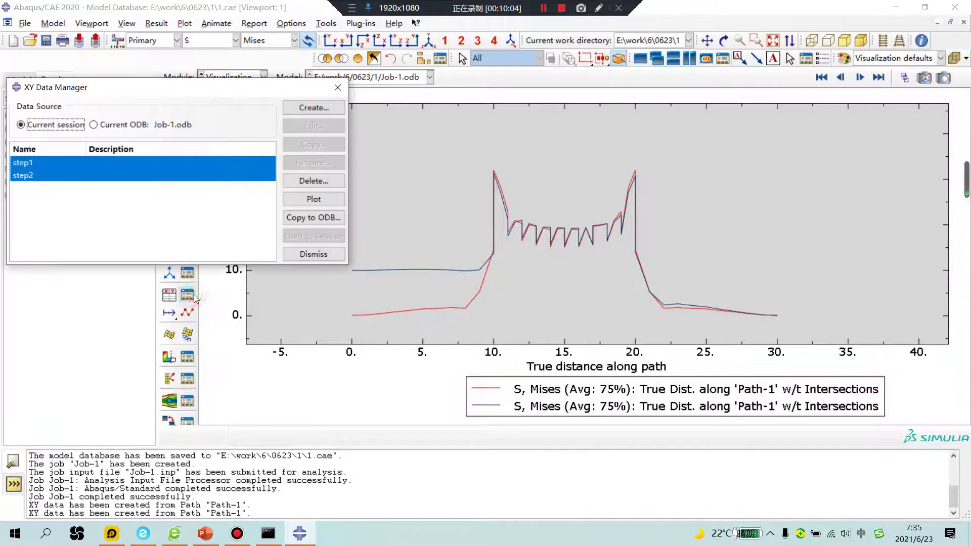
click(22, 167)
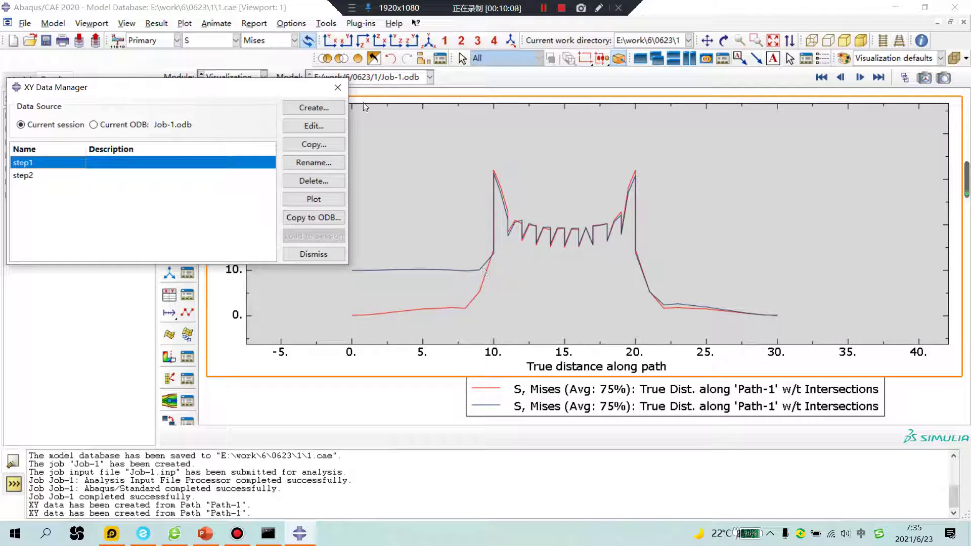
click(338, 87)
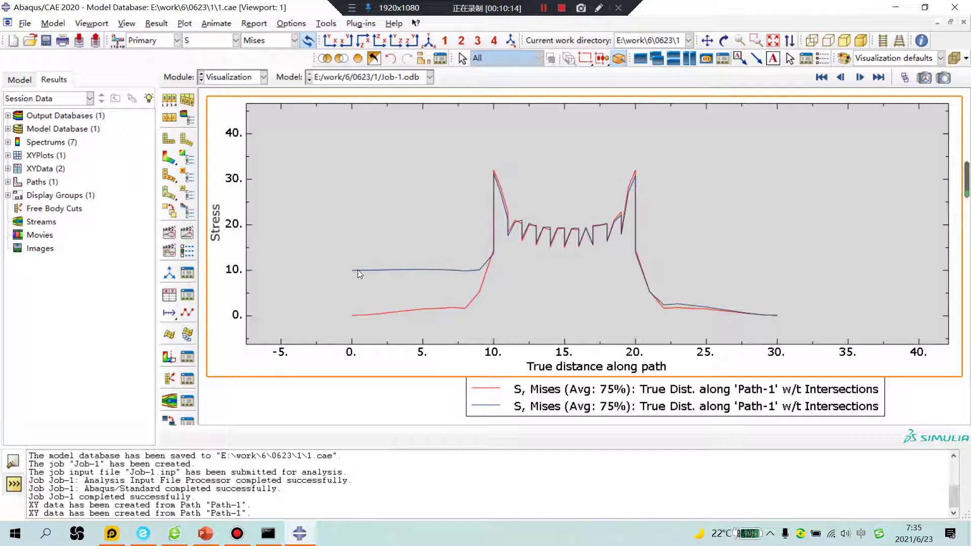
scroll(488, 189, up, 5)
scroll(514, 175, up, 5)
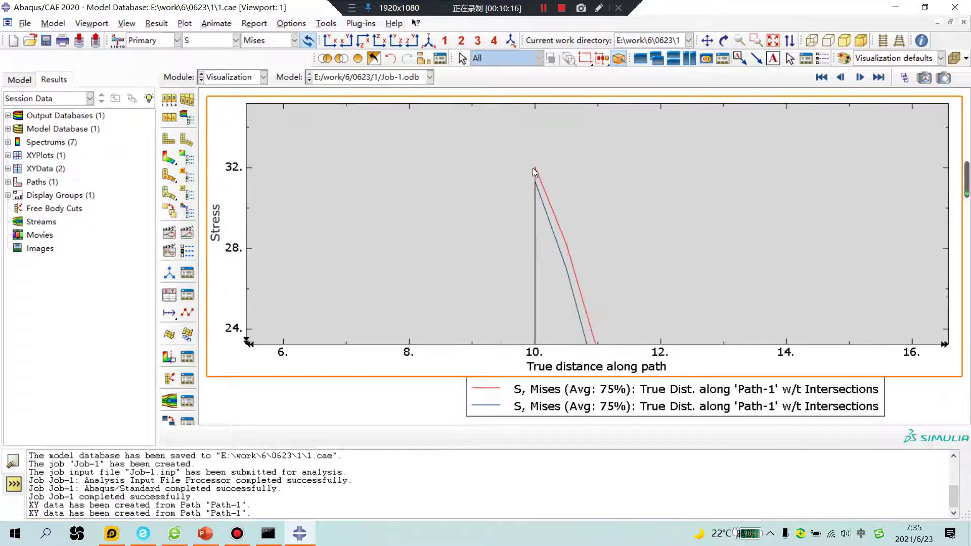
scroll(537, 217, down, 8)
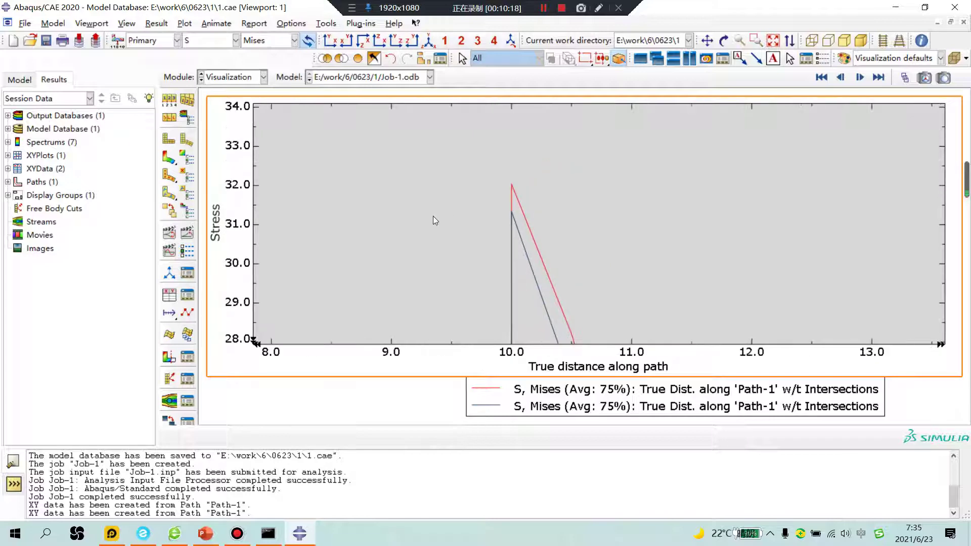
scroll(481, 217, up, 4)
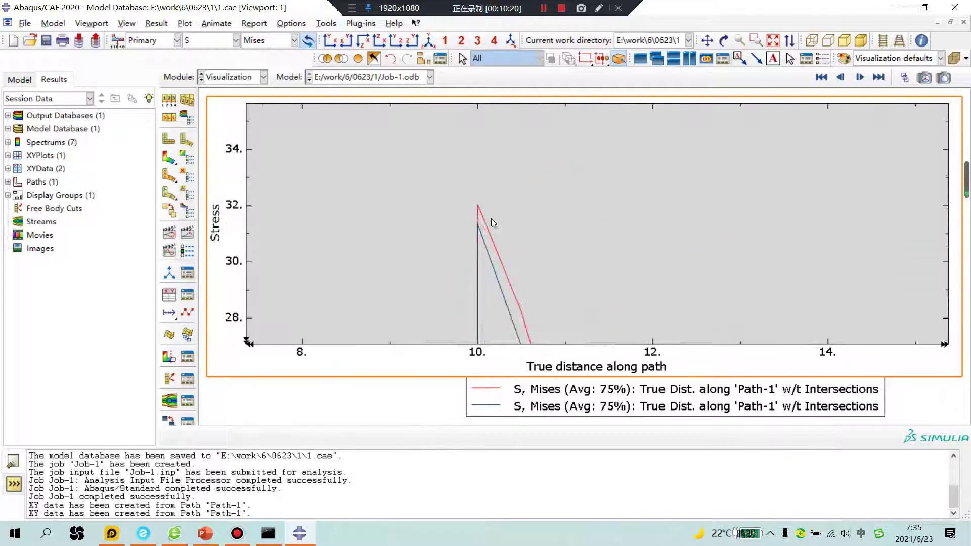
scroll(370, 172, down, 8)
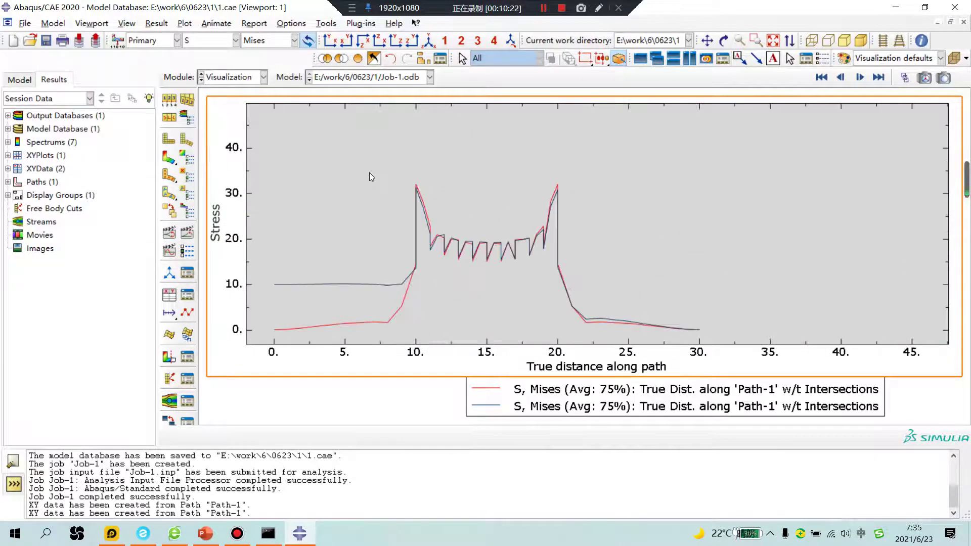
scroll(423, 242, down, 2)
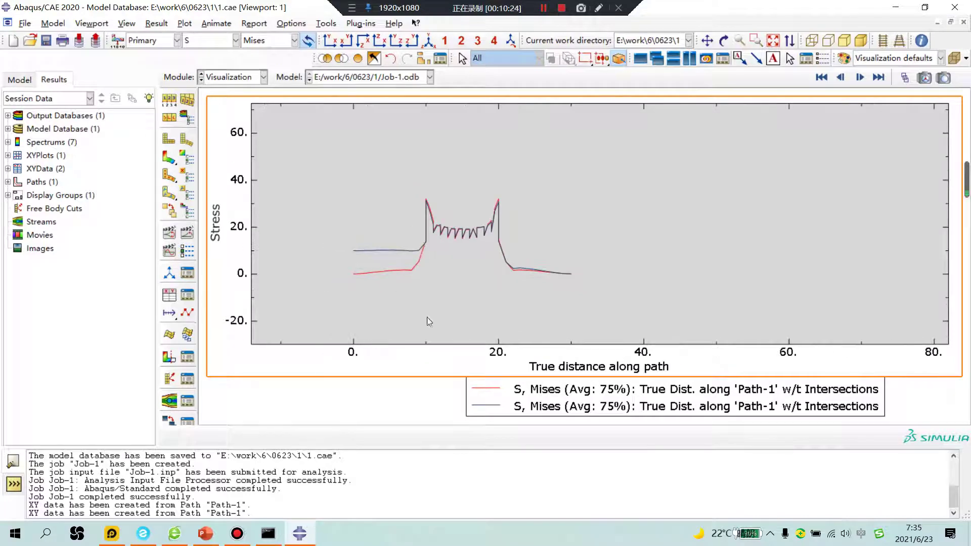
Display the Mises stress contour of the model and examine the contact corners between the two blocks.
click(169, 157)
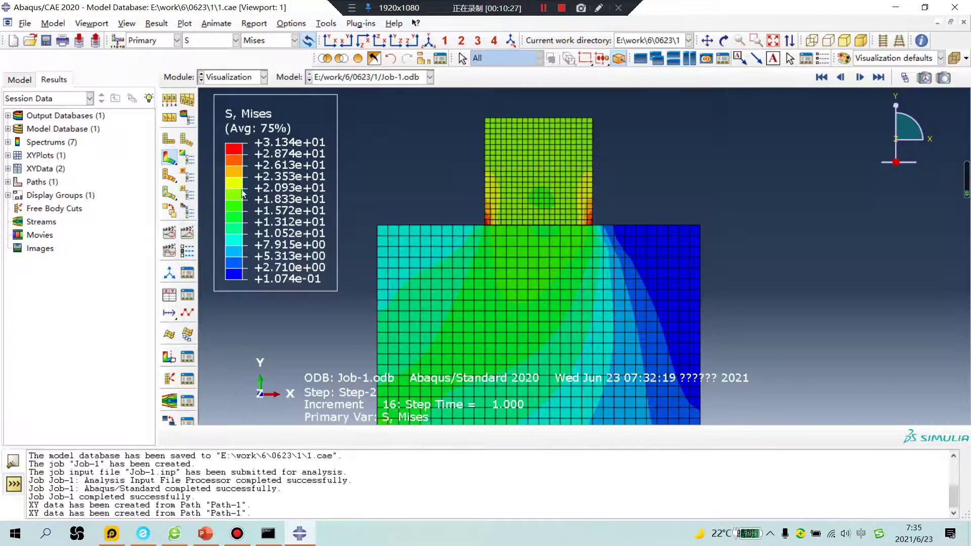
scroll(592, 210, up, 4)
scroll(622, 233, down, 2)
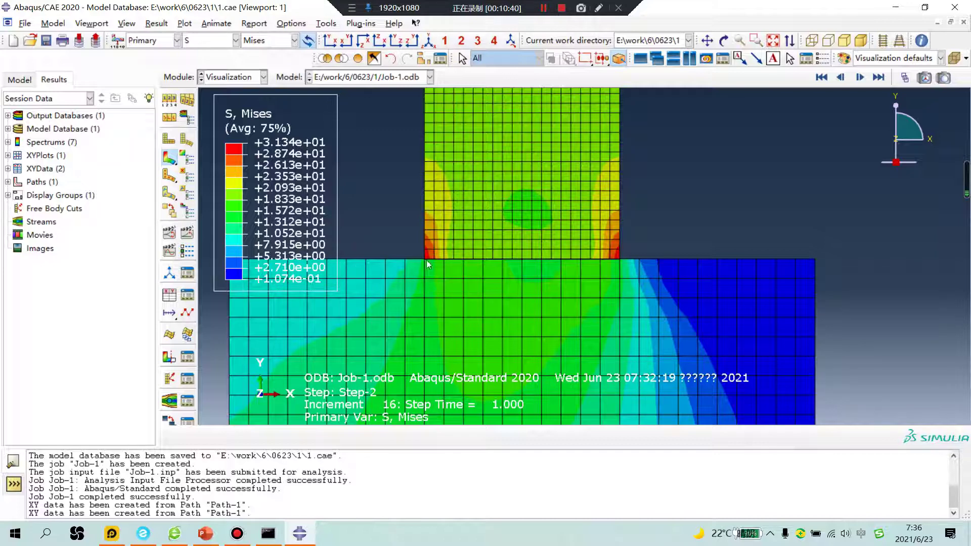
scroll(435, 260, up, 2)
scroll(443, 257, down, 3)
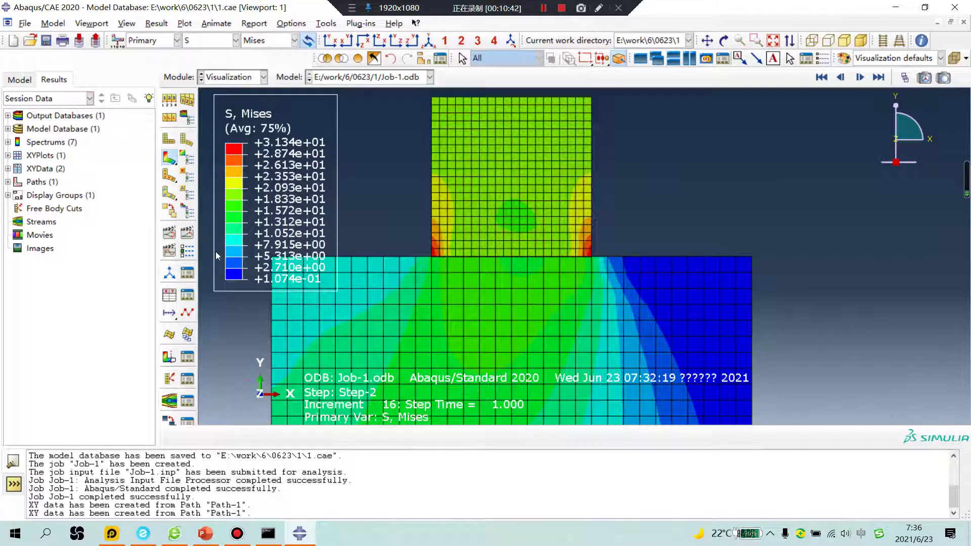
Delete the step1 and step2 XY data curves from the current session.
click(187, 296)
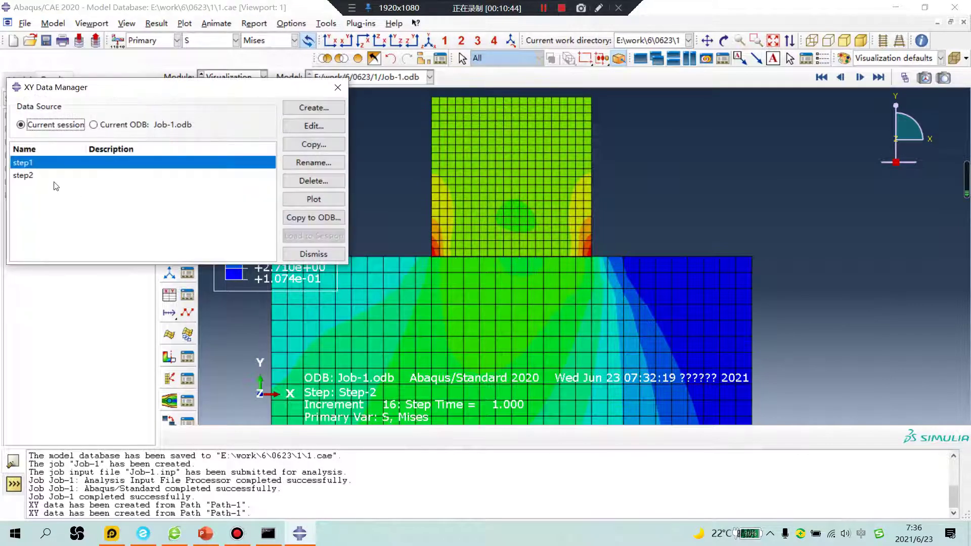
shift+click(40, 177)
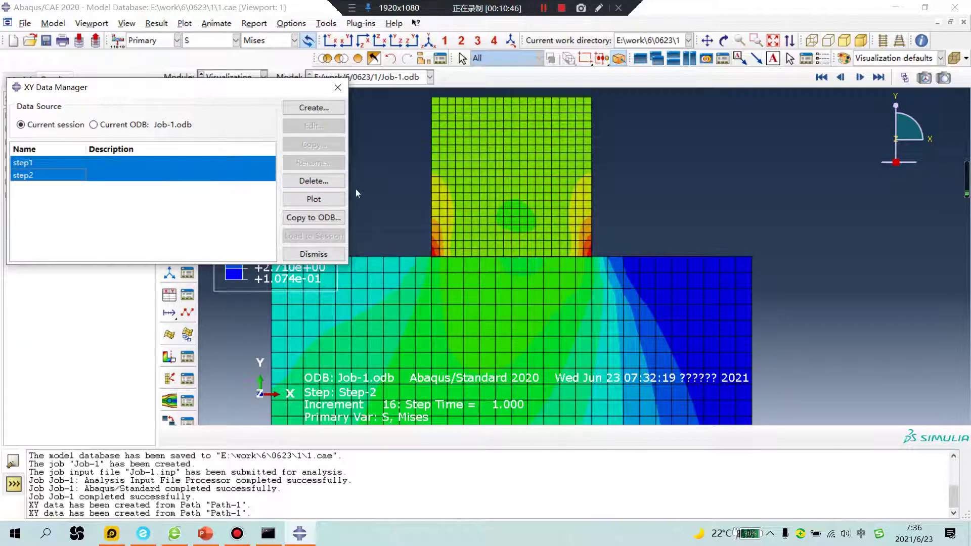
click(324, 181)
click(444, 280)
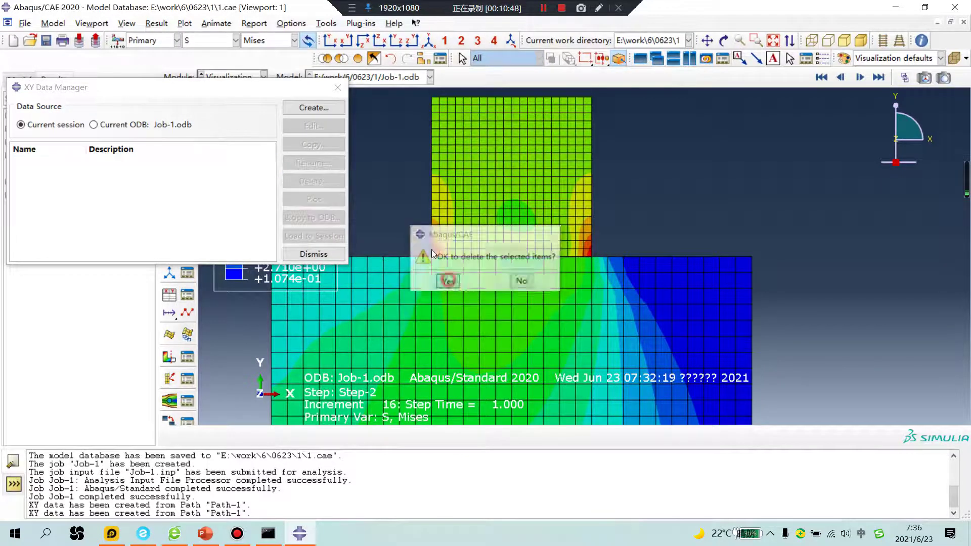
click(338, 87)
Replace the displayed model contents with the element set PART-1-1.SET-1.
click(424, 58)
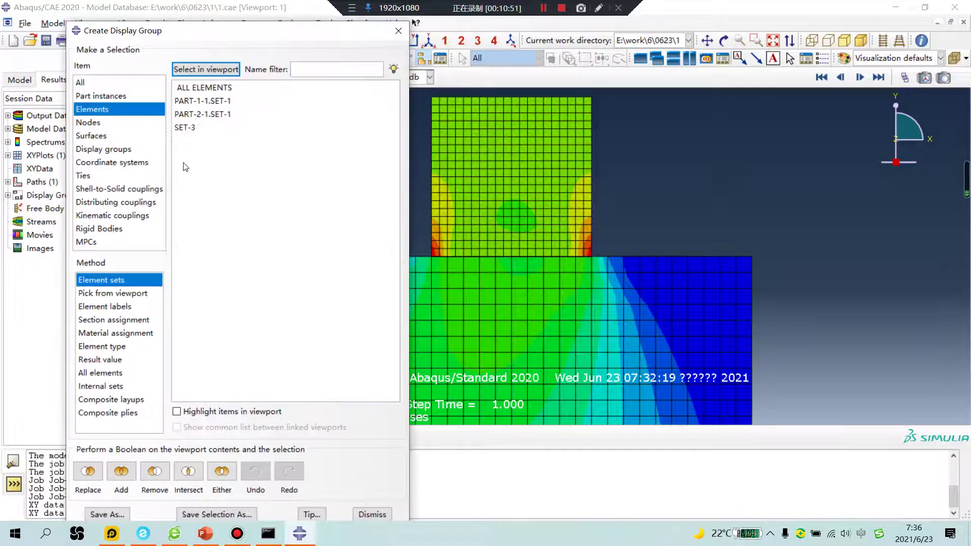
click(204, 101)
click(88, 471)
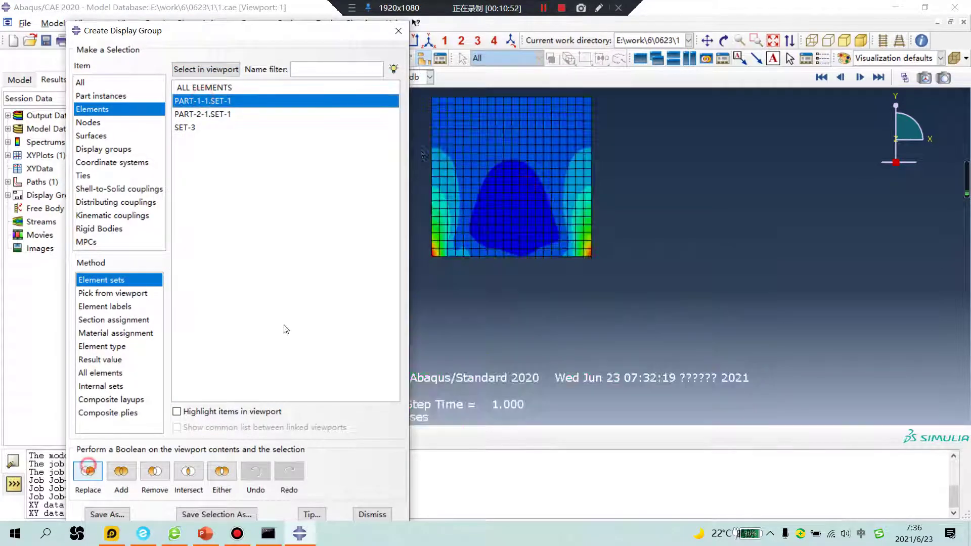
click(398, 31)
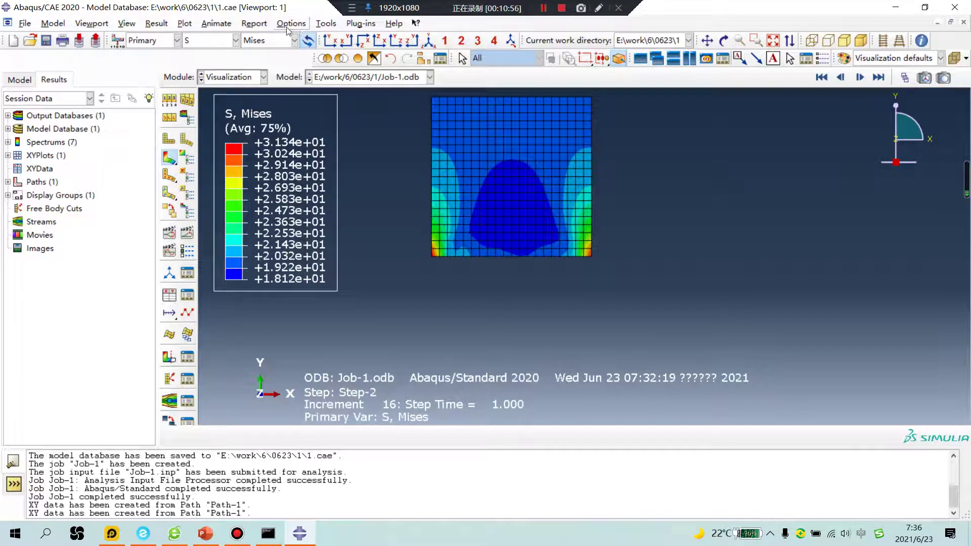
Create a node list path along the lower edge of the displayed block, from its left corner to its right corner.
click(326, 24)
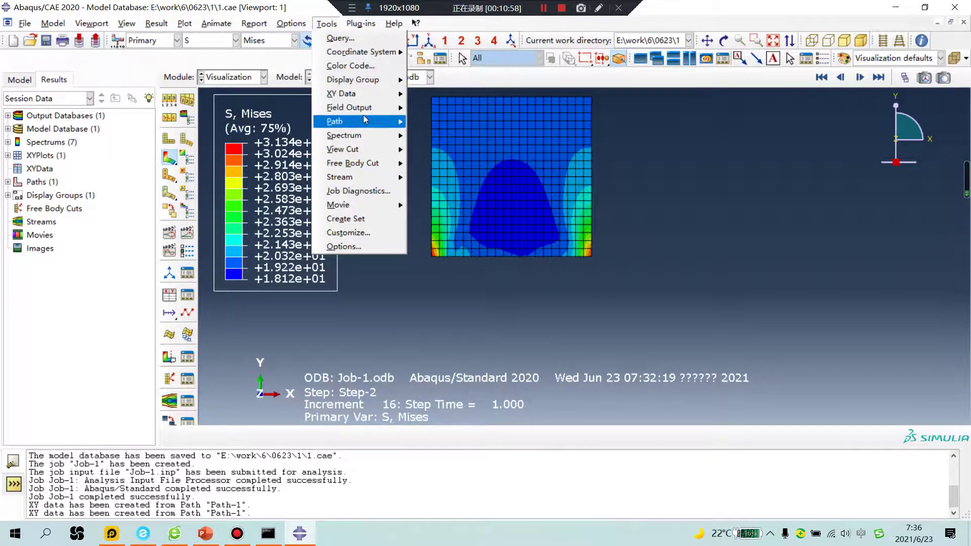
mouse_move(363, 120)
click(436, 136)
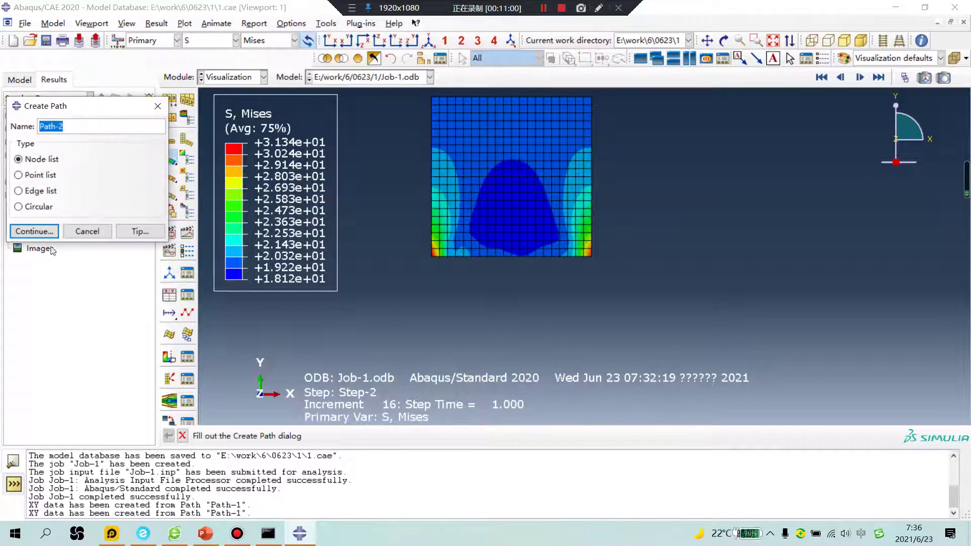
click(34, 231)
click(127, 306)
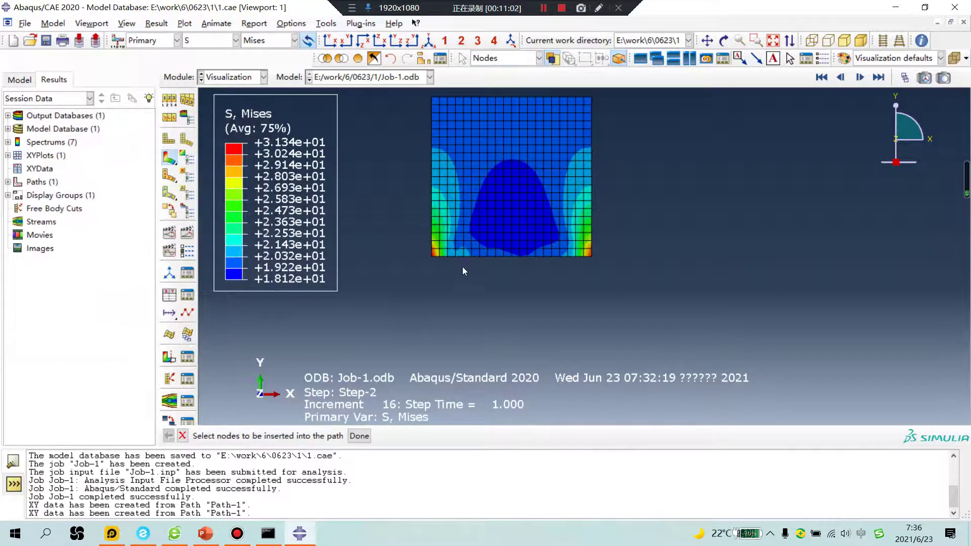
click(590, 256)
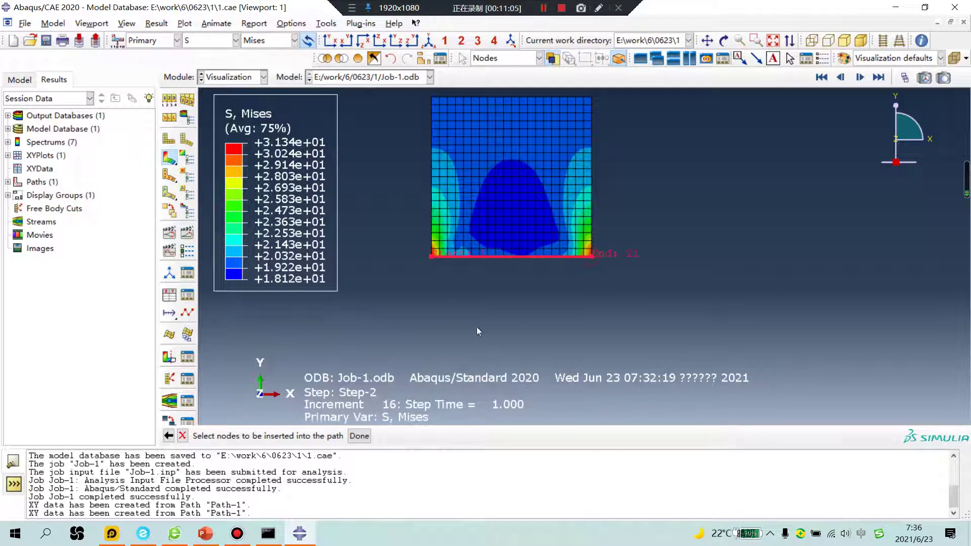
click(363, 436)
click(51, 349)
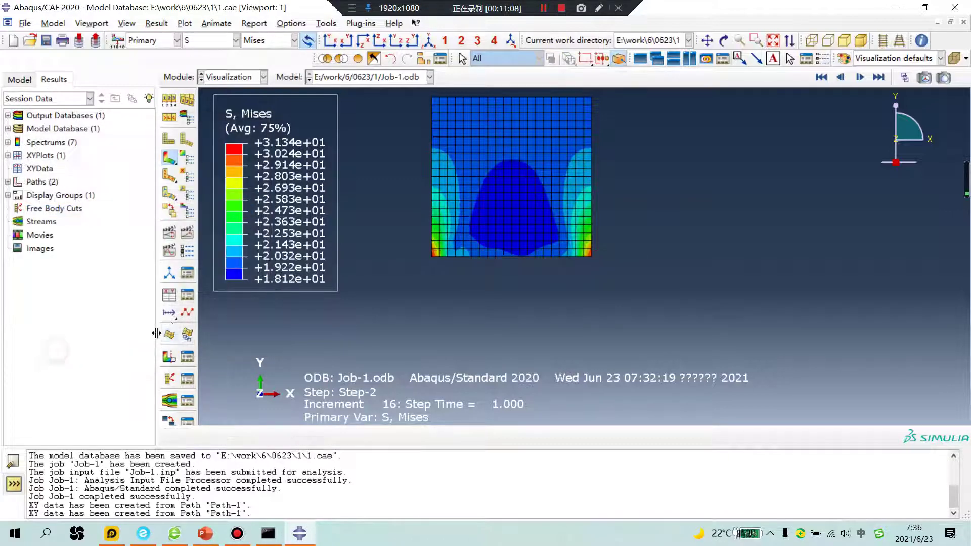
Plot the Mises stress along Path-2 for frame 10 of Step-1, using true distance on the undeformed shape.
click(170, 295)
click(34, 293)
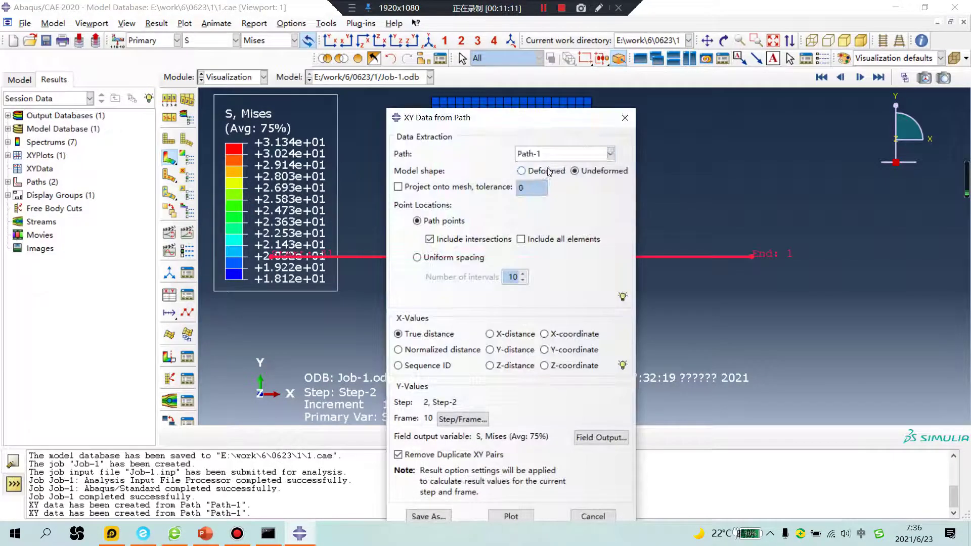
click(555, 155)
click(531, 182)
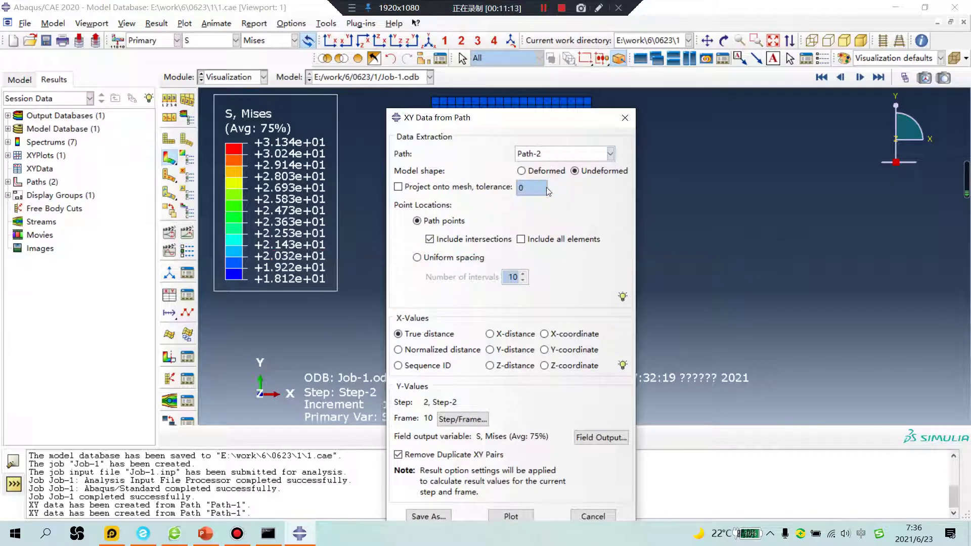
click(463, 419)
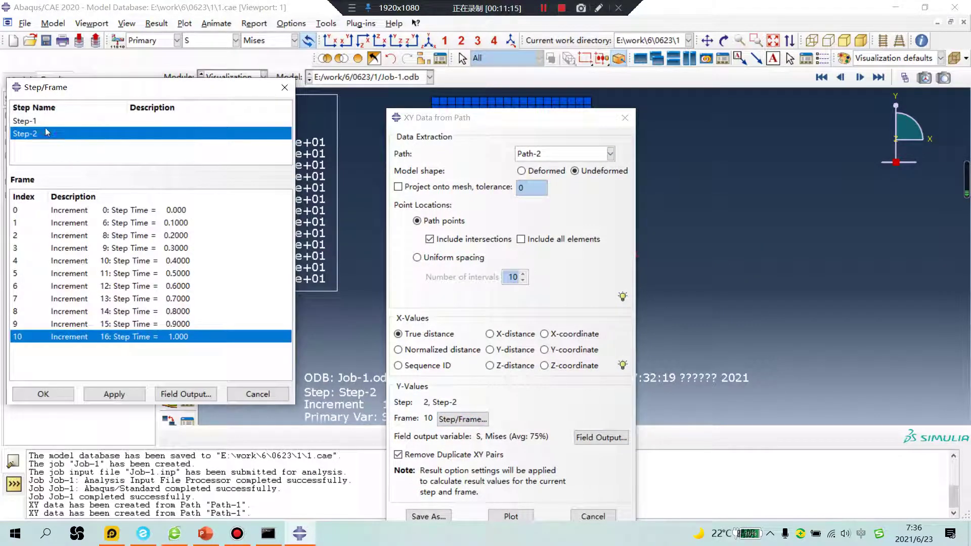
click(29, 122)
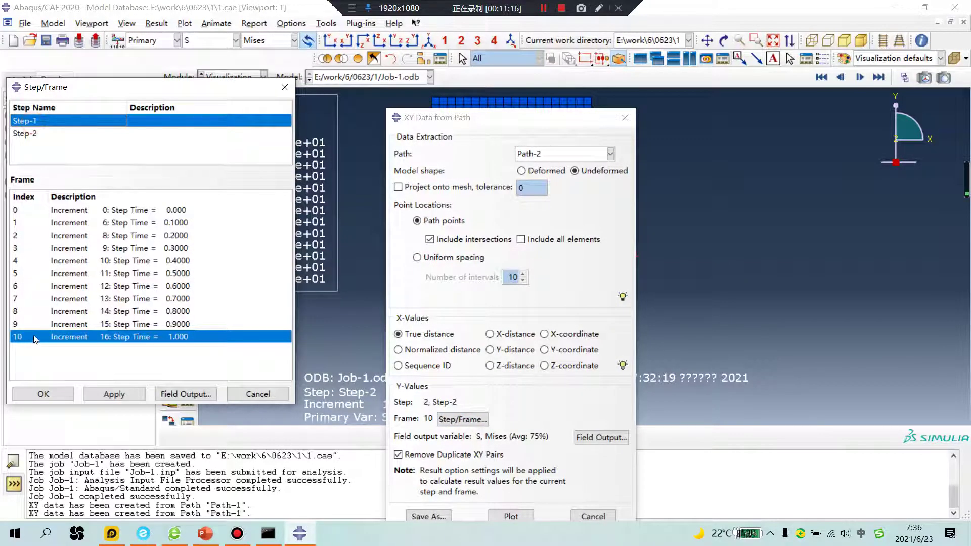
click(114, 396)
click(512, 515)
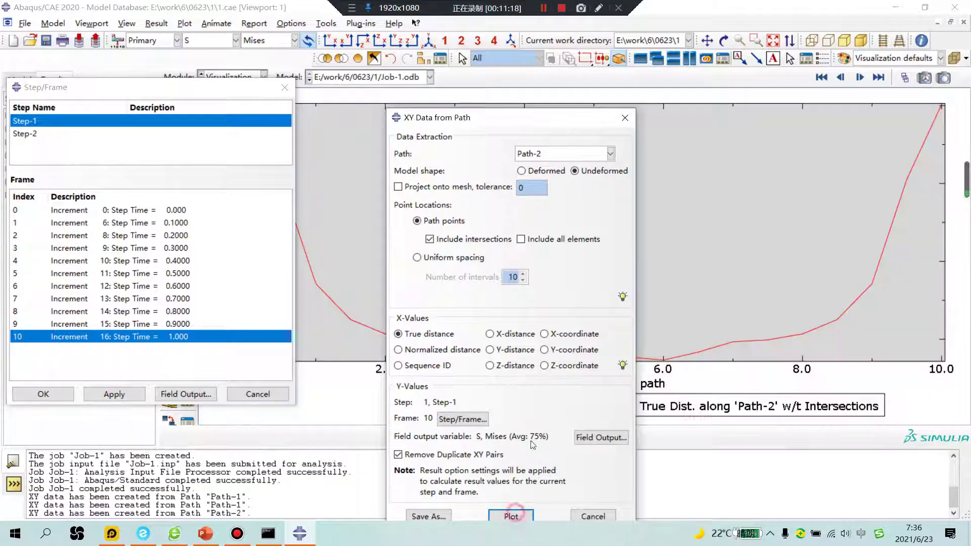
click(285, 88)
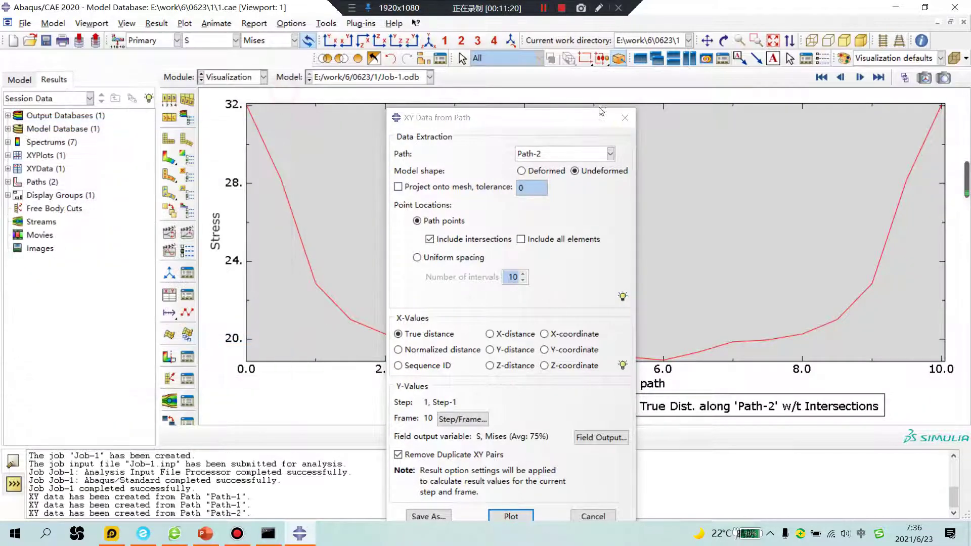
click(626, 117)
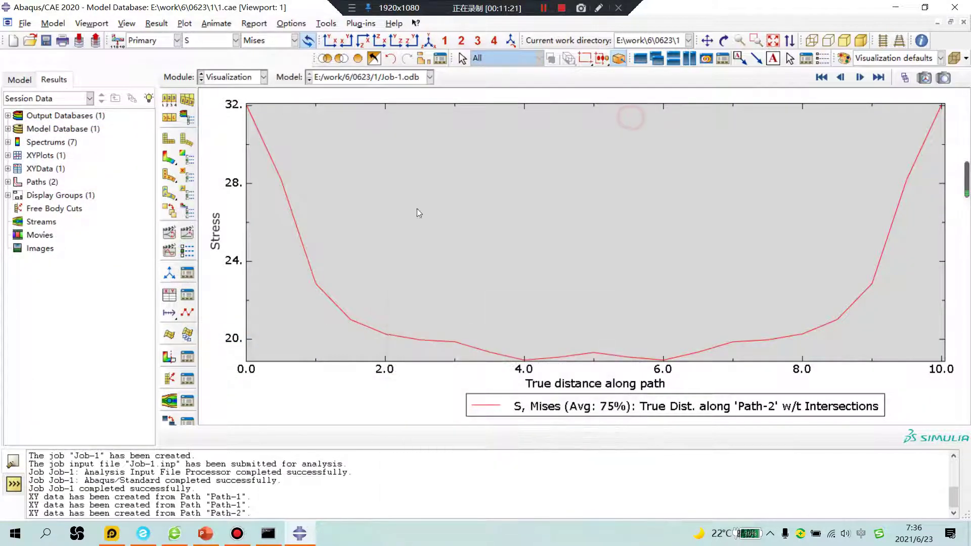
Rename the temporary XY data curve as Step1.
click(190, 299)
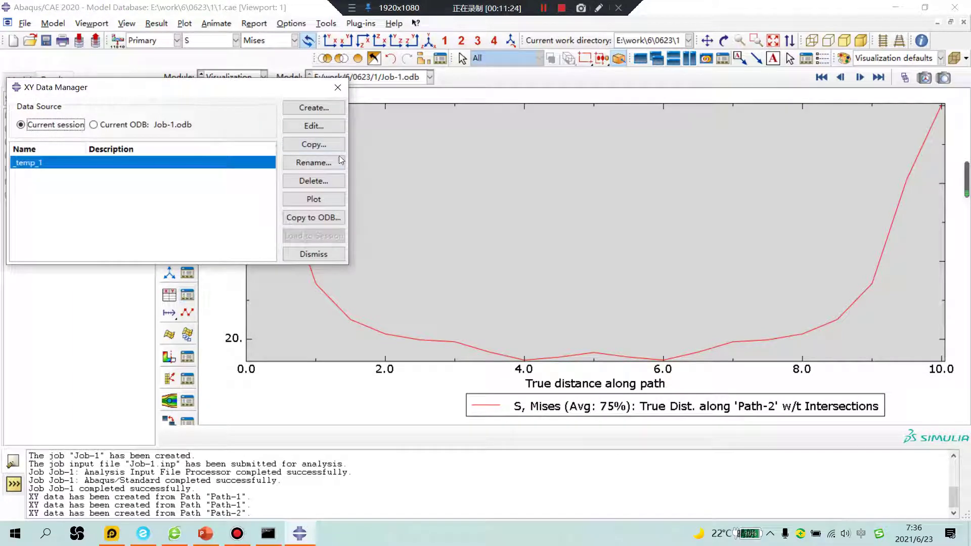
click(324, 162)
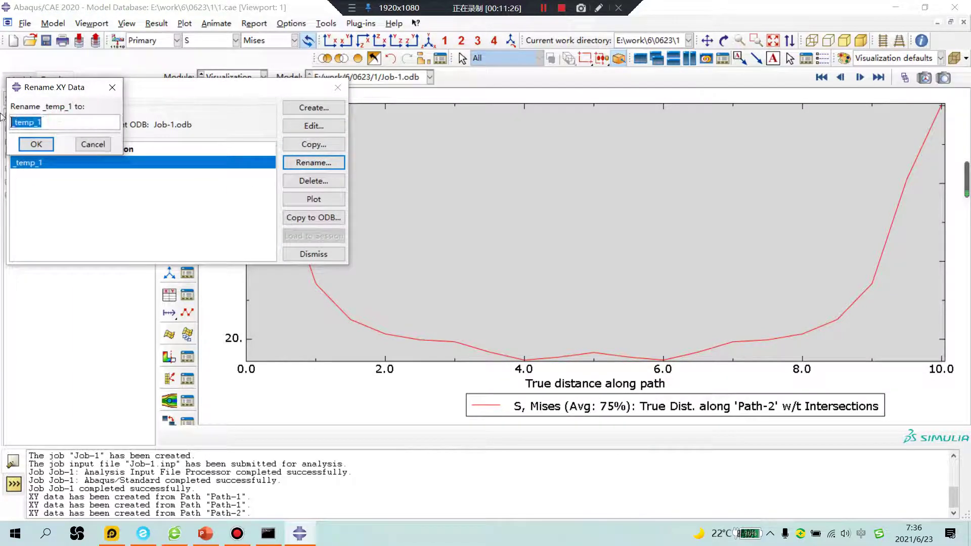
text(Step)
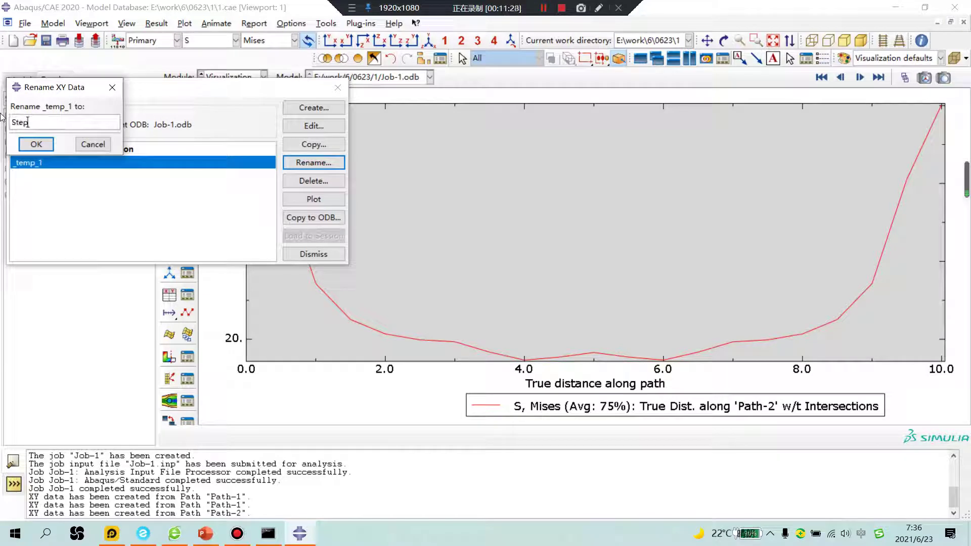
text(1)
click(35, 144)
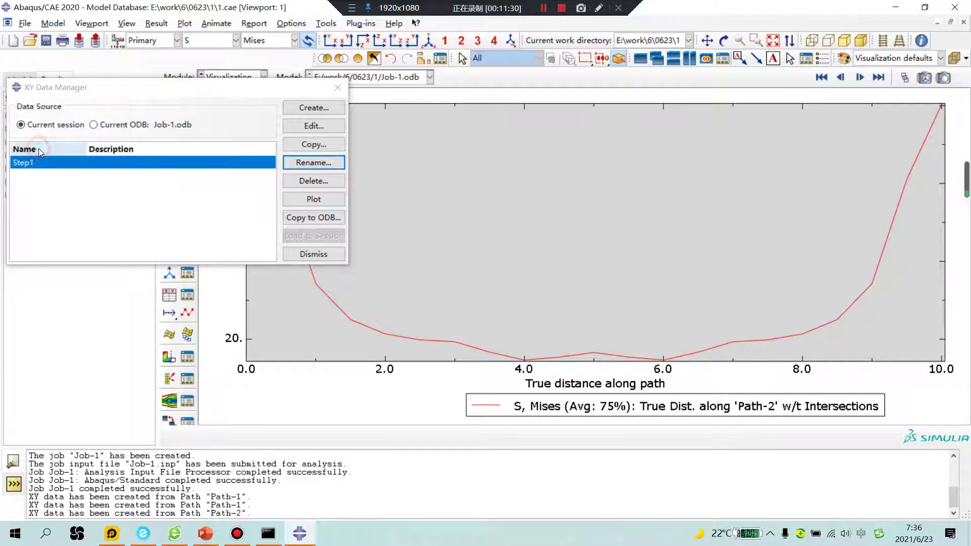
click(340, 91)
Start a new path-based XY data extraction from the contour plot, using frame 10 of Step-2 as the result frame.
click(169, 157)
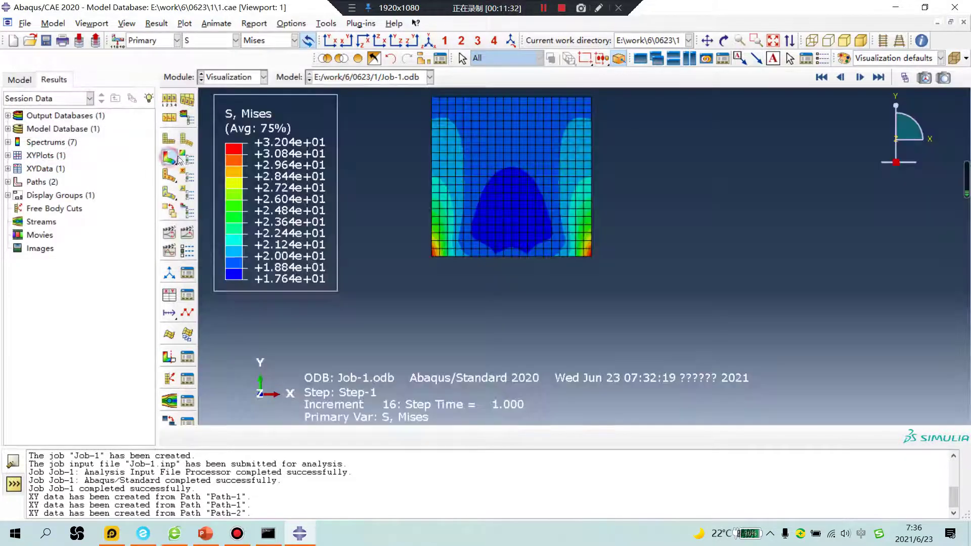
click(169, 297)
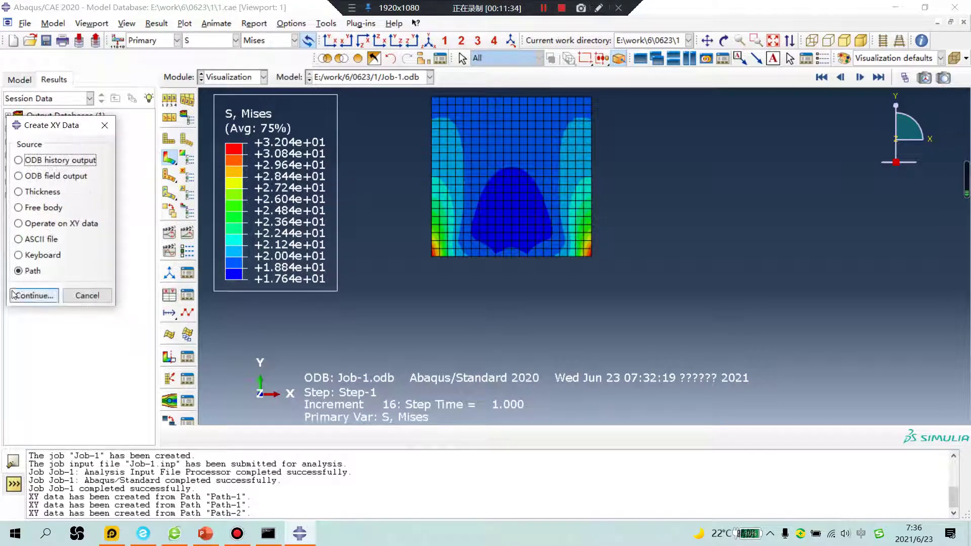
click(34, 295)
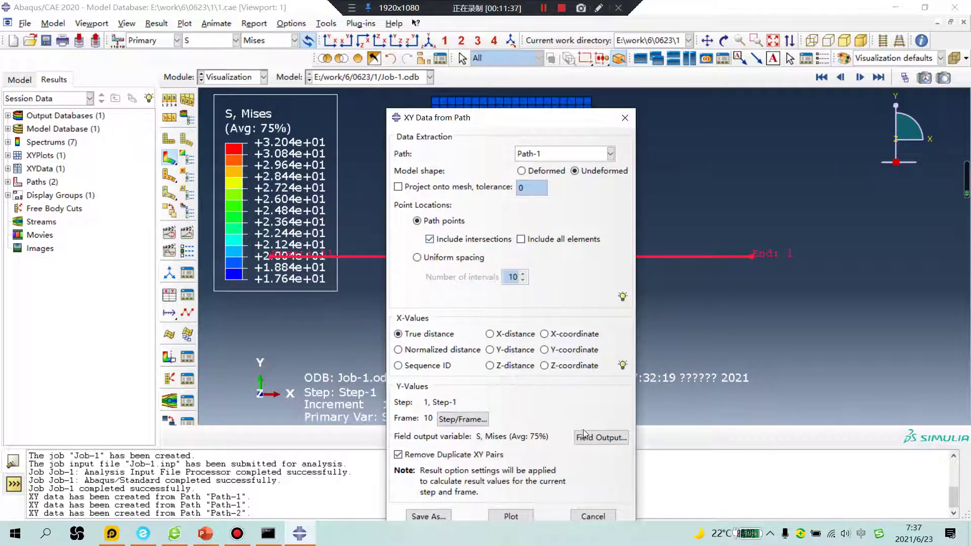
click(462, 419)
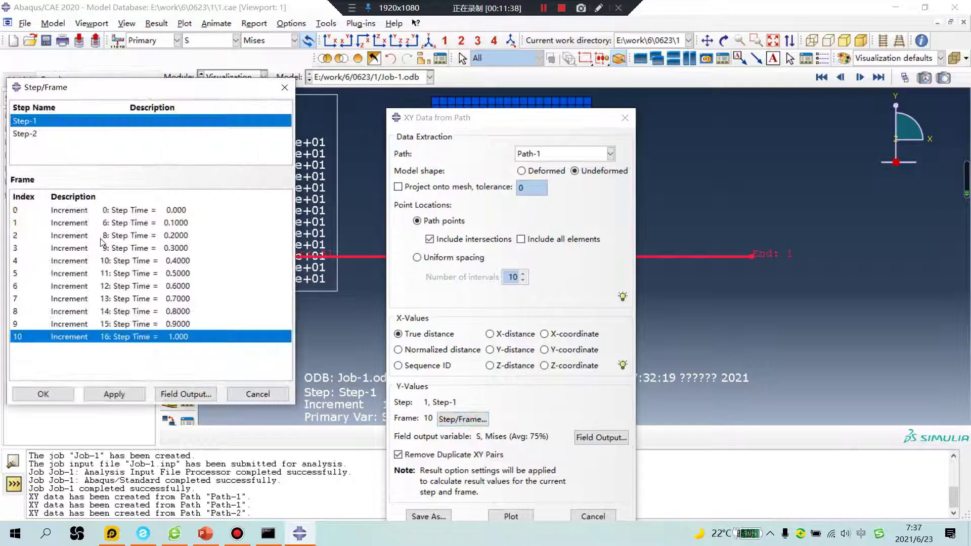
click(36, 135)
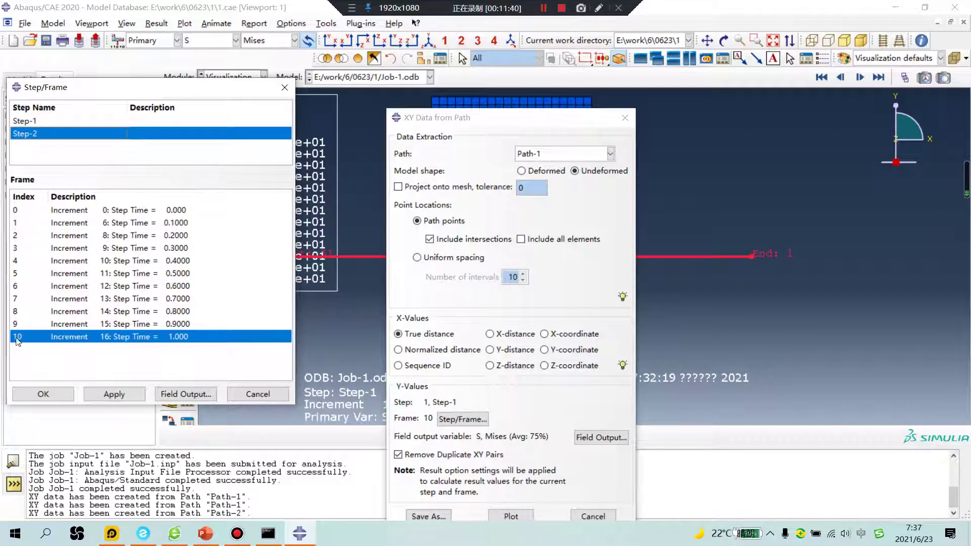
click(113, 394)
click(43, 394)
Plot the Mises stress along Path-2 for frame 10 of Step-2, using true distance on the undeformed shape.
click(511, 517)
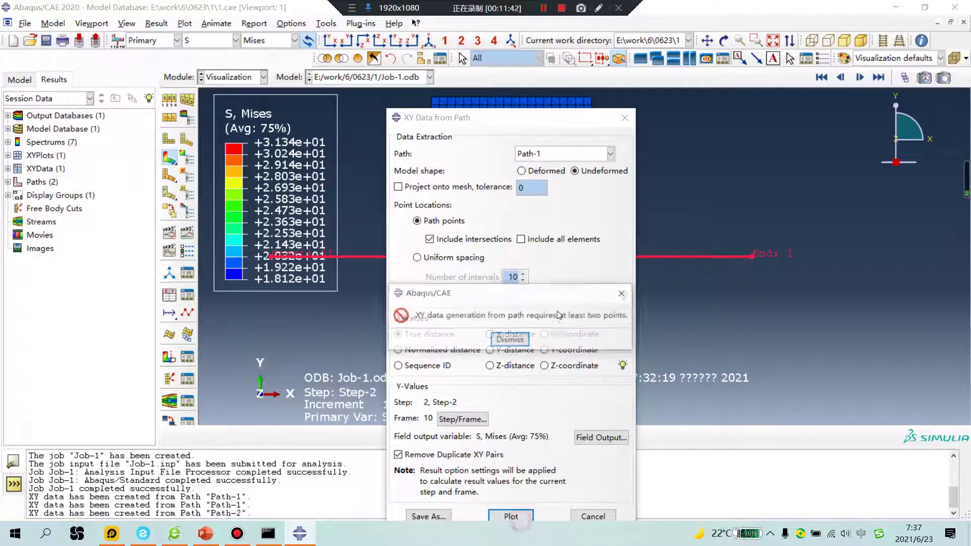
click(509, 335)
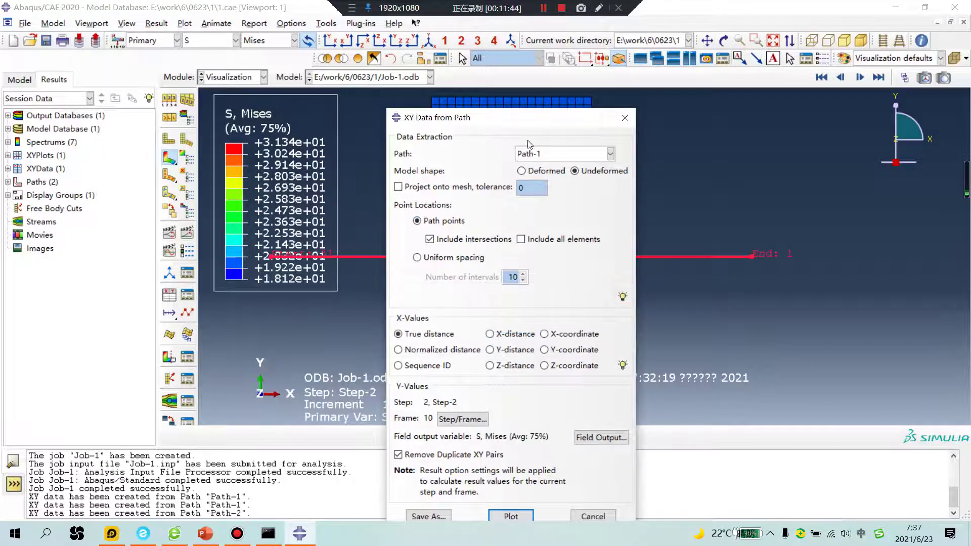
drag(513, 121, 482, 54)
click(579, 87)
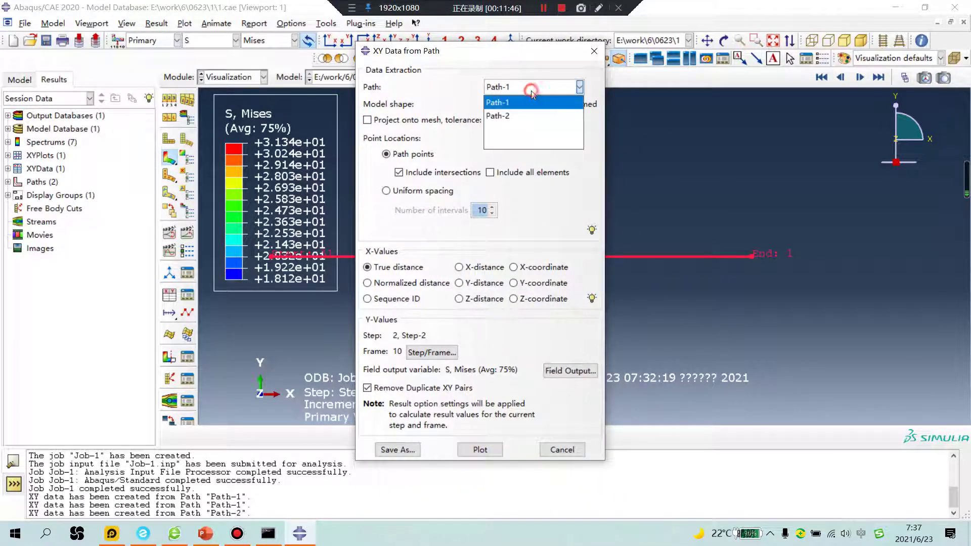
click(511, 112)
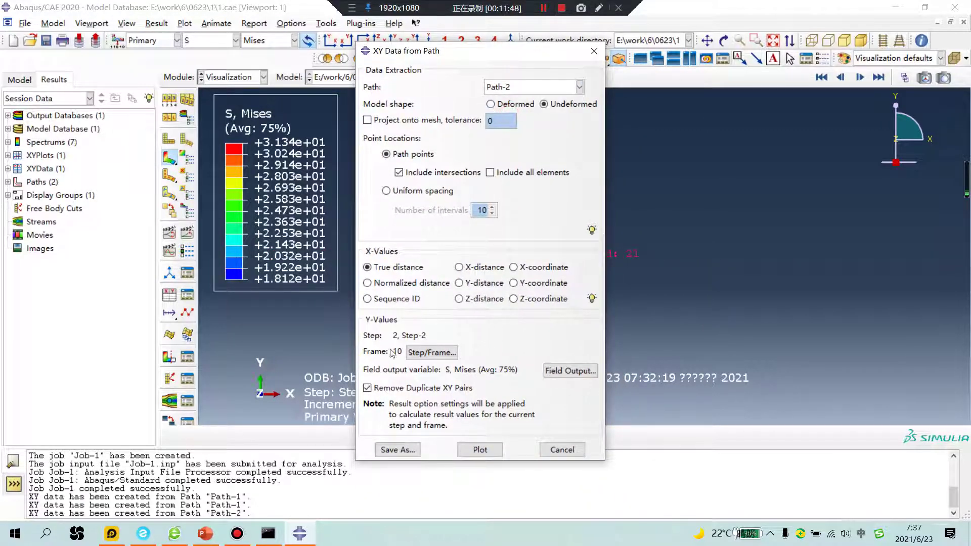
click(432, 352)
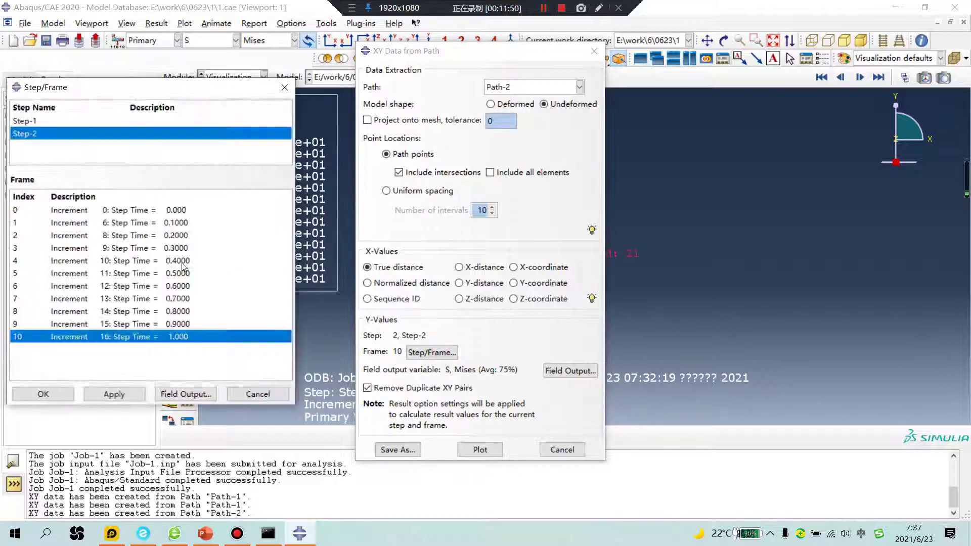
click(29, 139)
click(20, 336)
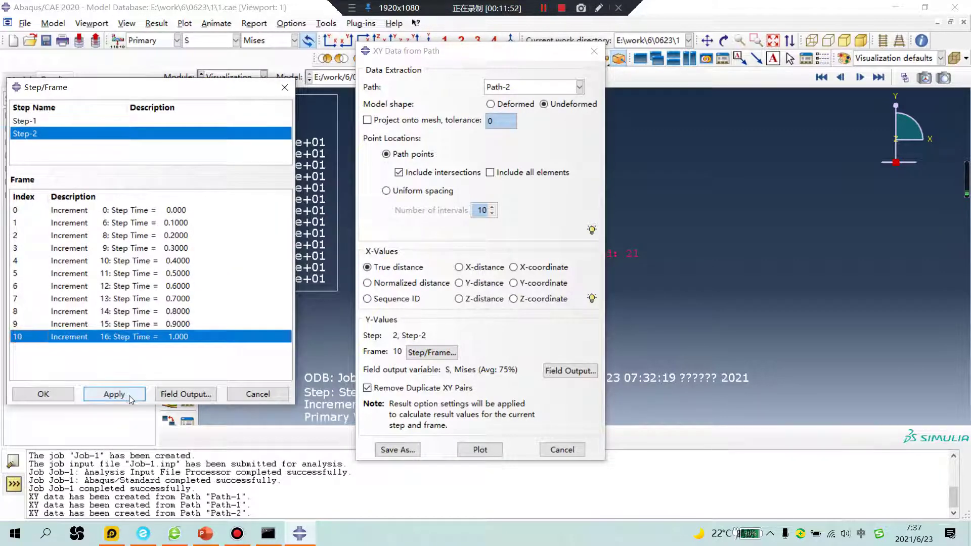
click(127, 395)
click(66, 399)
click(483, 450)
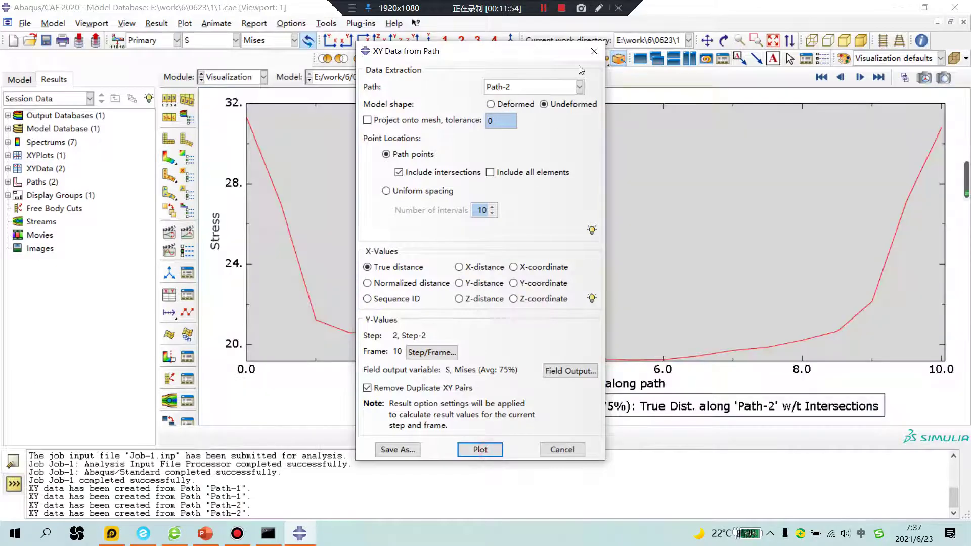
click(594, 52)
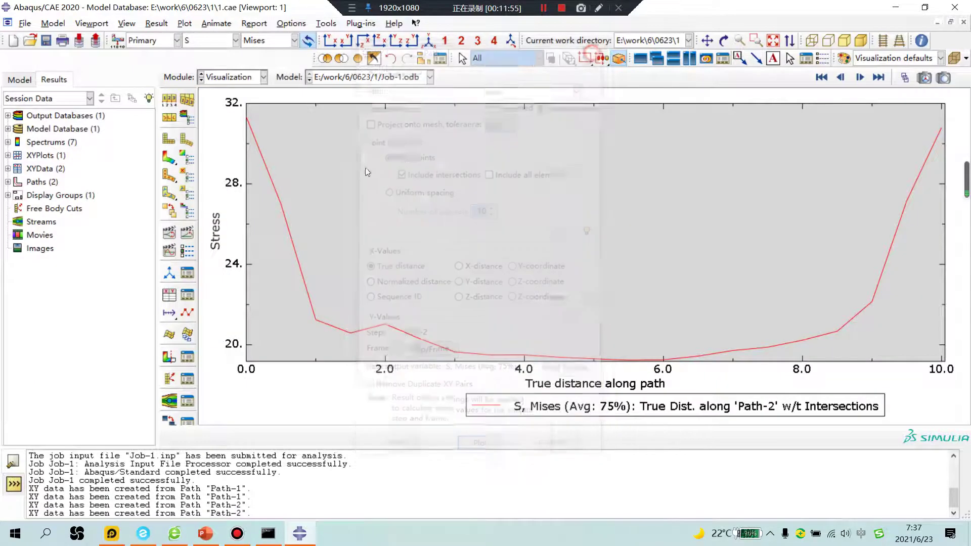
Rename the temporary XY data curve as step2.
click(187, 295)
click(314, 163)
drag(51, 122, 2, 127)
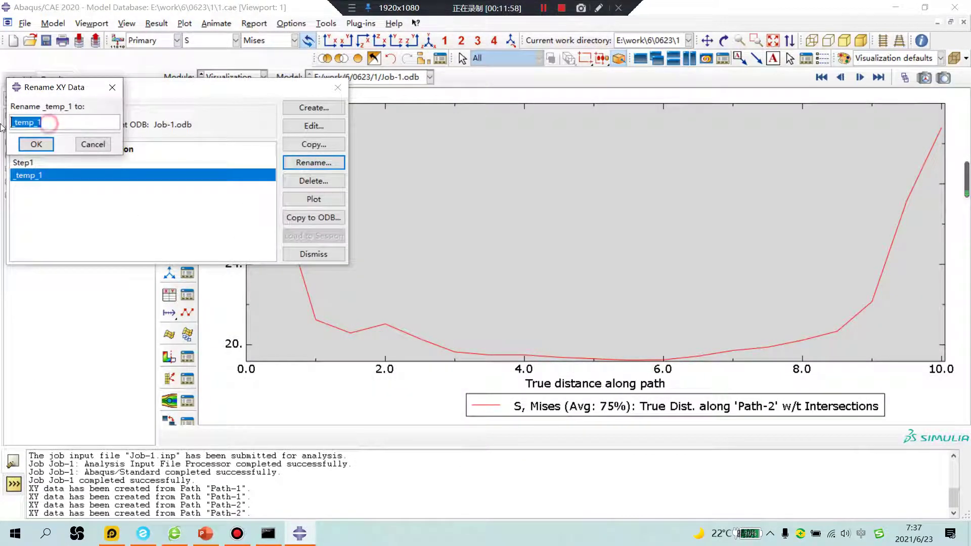
text(step2)
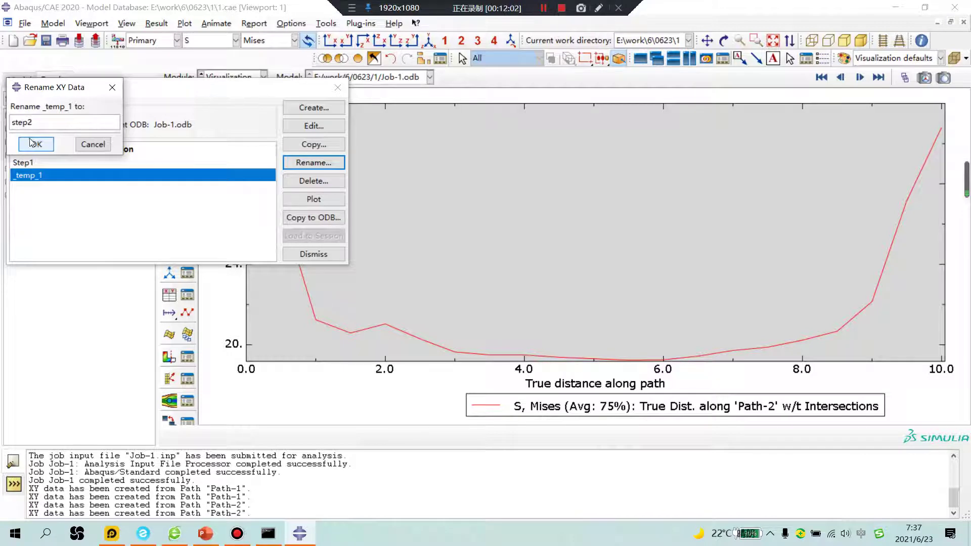
click(36, 144)
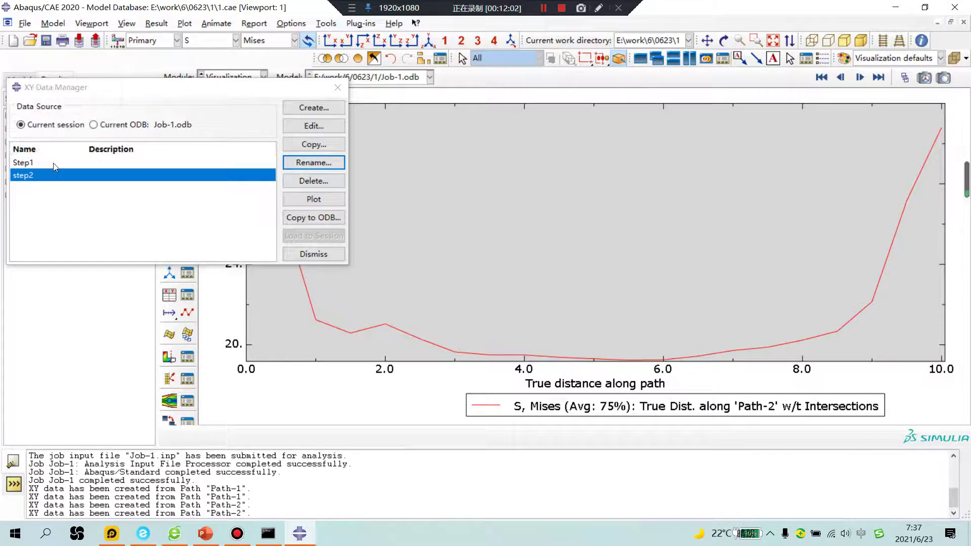
Plot the Step1 and step2 curves together and compare them, especially near the start of the path.
shift+click(53, 164)
click(313, 199)
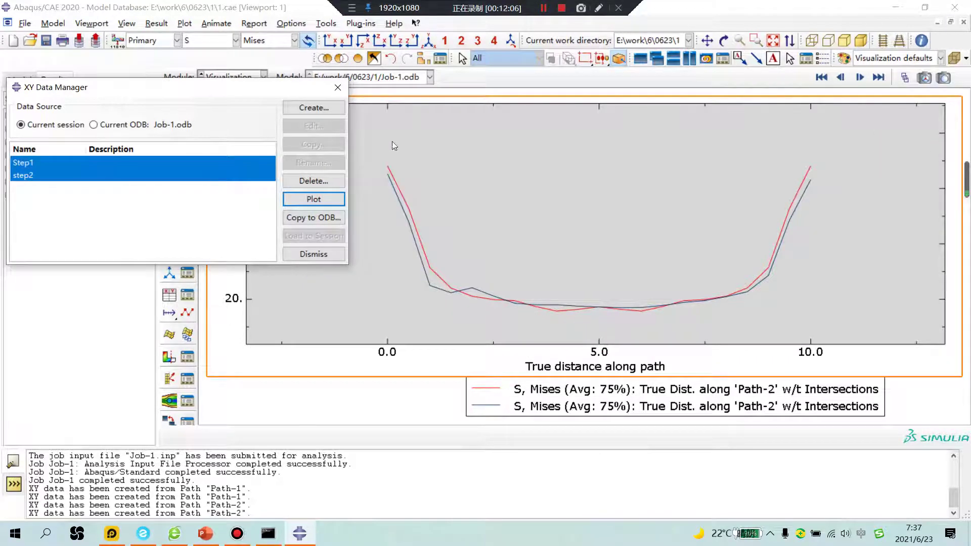
scroll(400, 148, down, 1)
scroll(397, 151, down, 1)
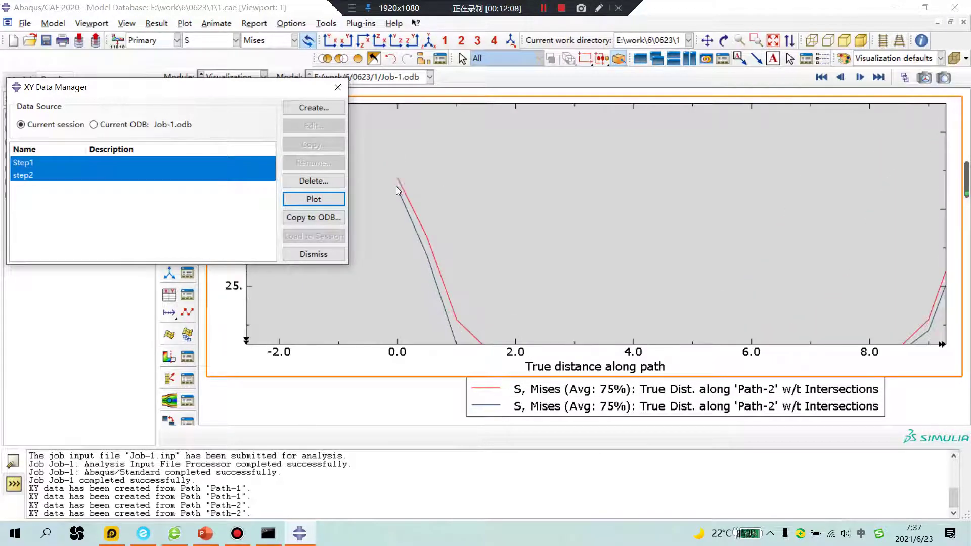
scroll(426, 223, up, 2)
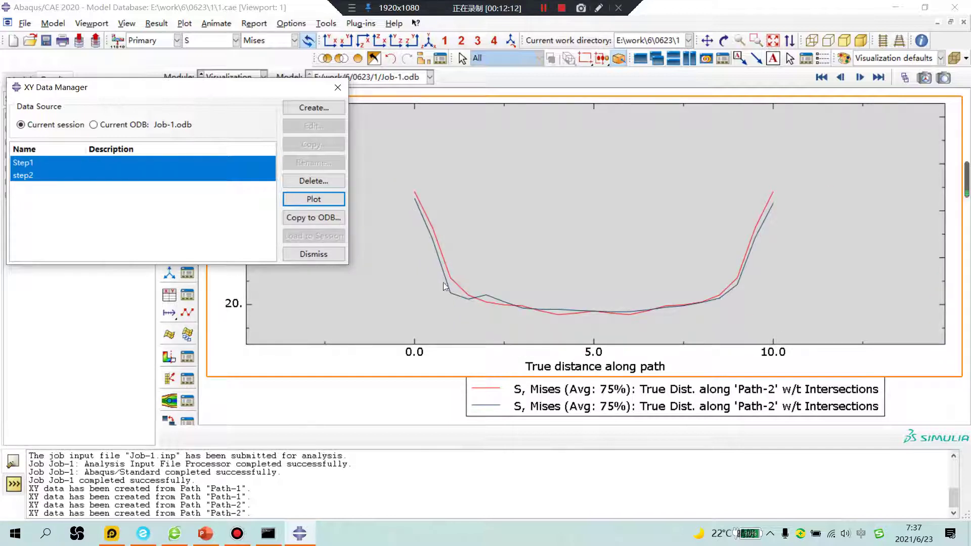
click(46, 176)
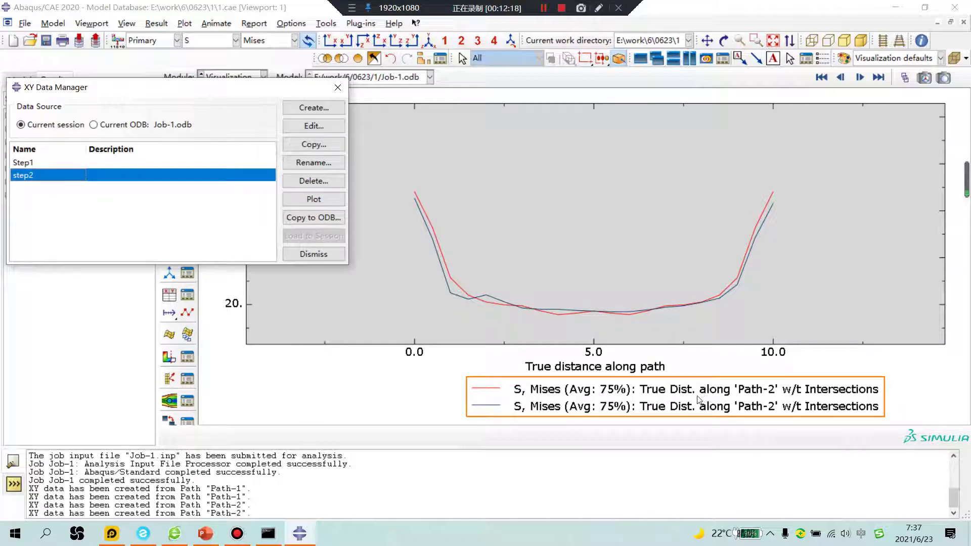
drag(248, 93, 141, 227)
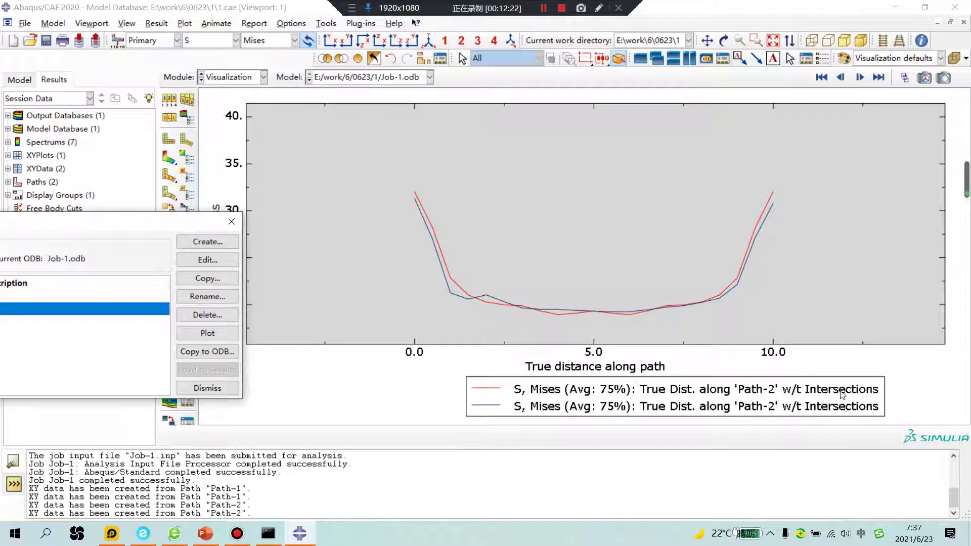
click(822, 397)
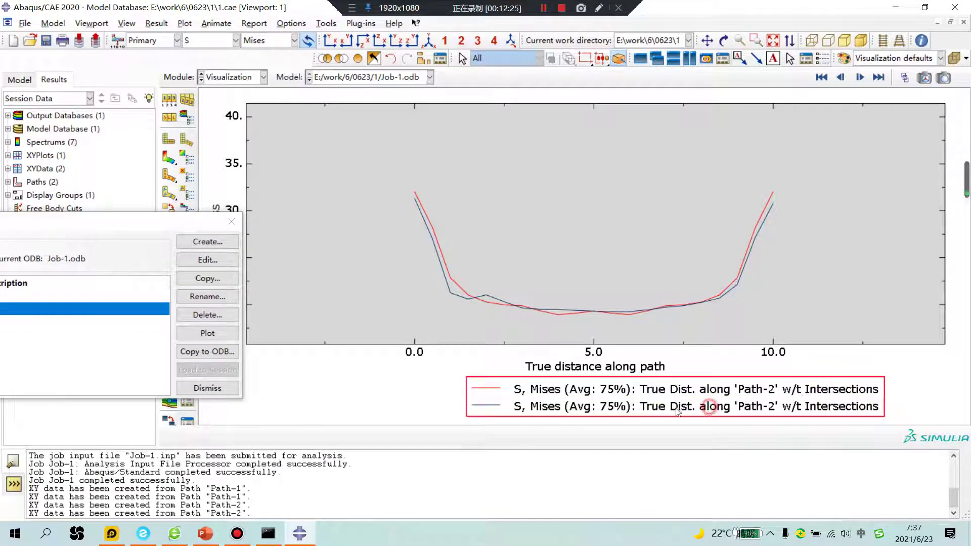
drag(216, 227, 510, 334)
scroll(416, 193, up, 2)
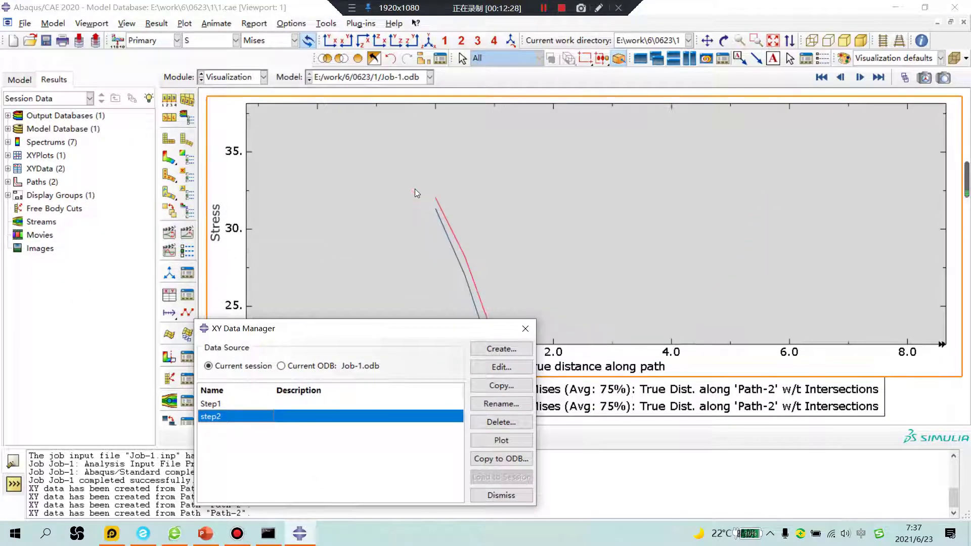
click(525, 329)
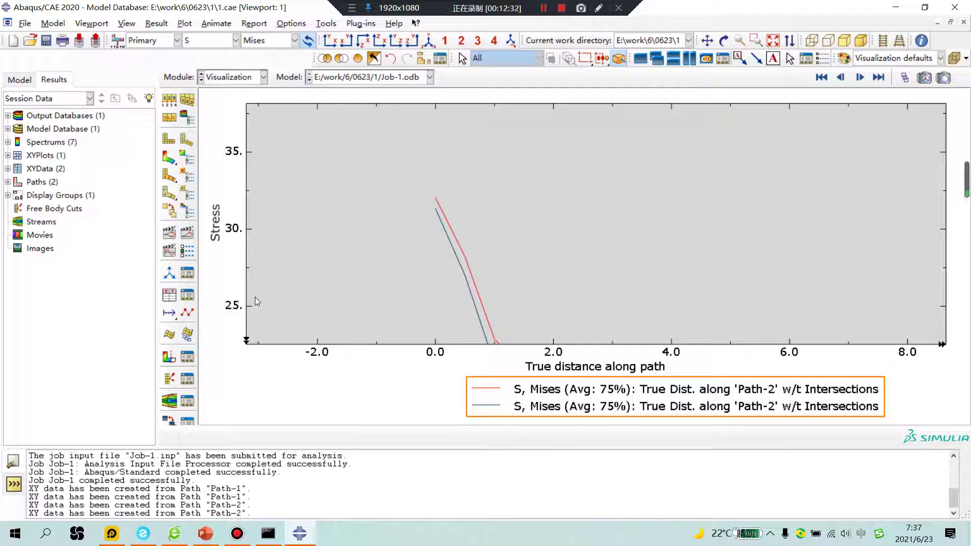
click(922, 41)
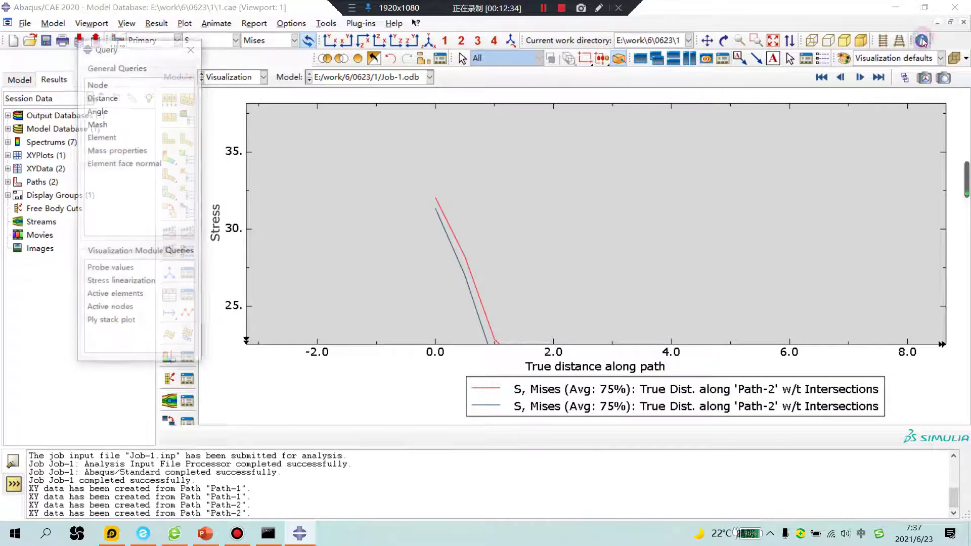
click(102, 98)
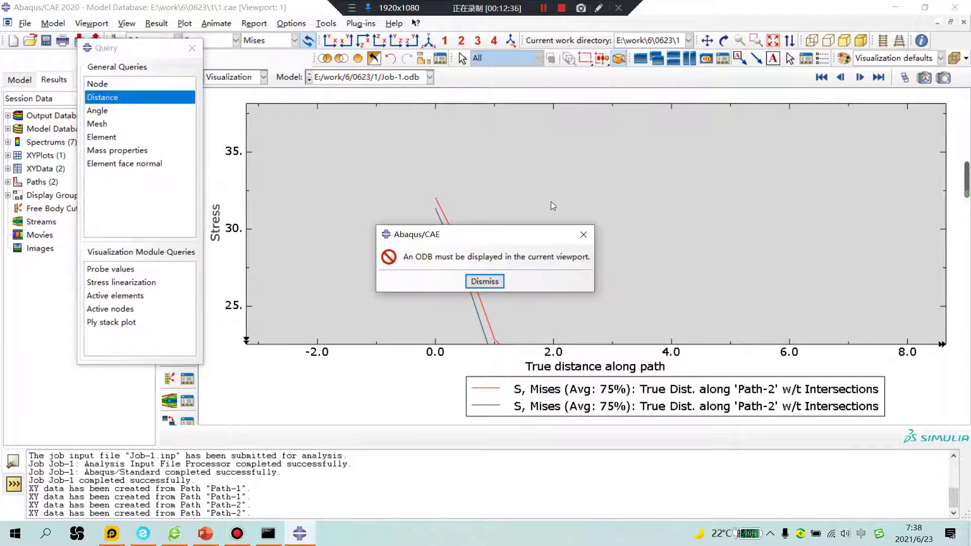
click(584, 235)
click(192, 48)
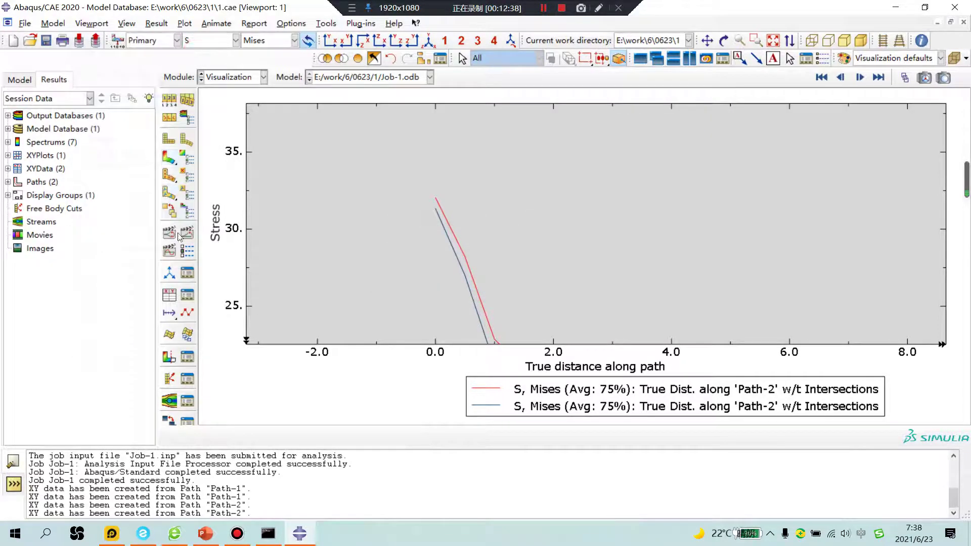
Plot the Step1 and step2 curves separately to compare them, leaving only Step1 displayed.
click(187, 294)
click(230, 405)
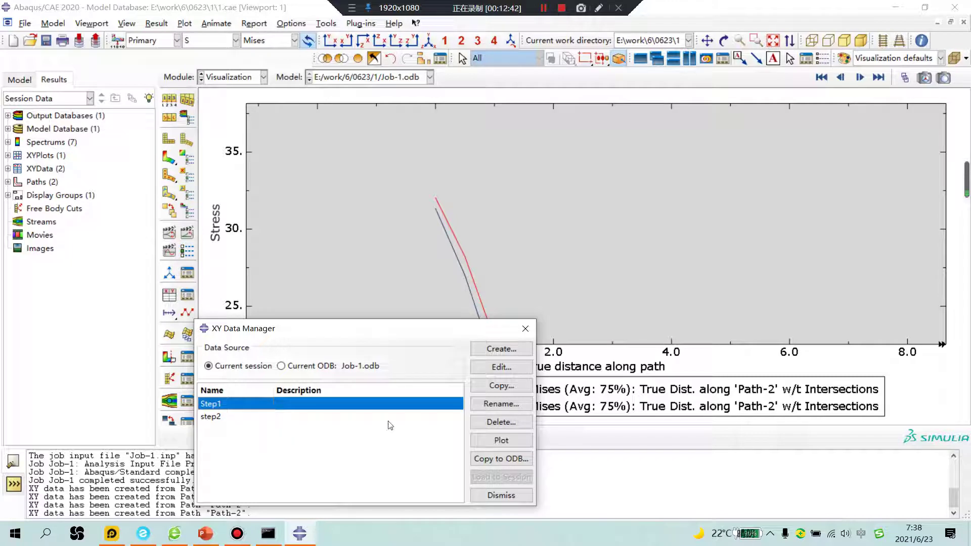
click(498, 440)
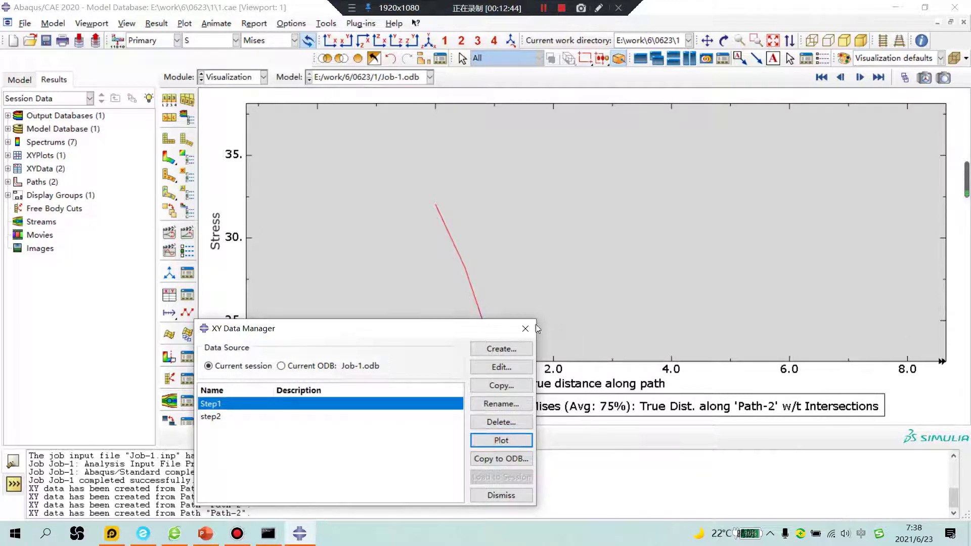
click(216, 417)
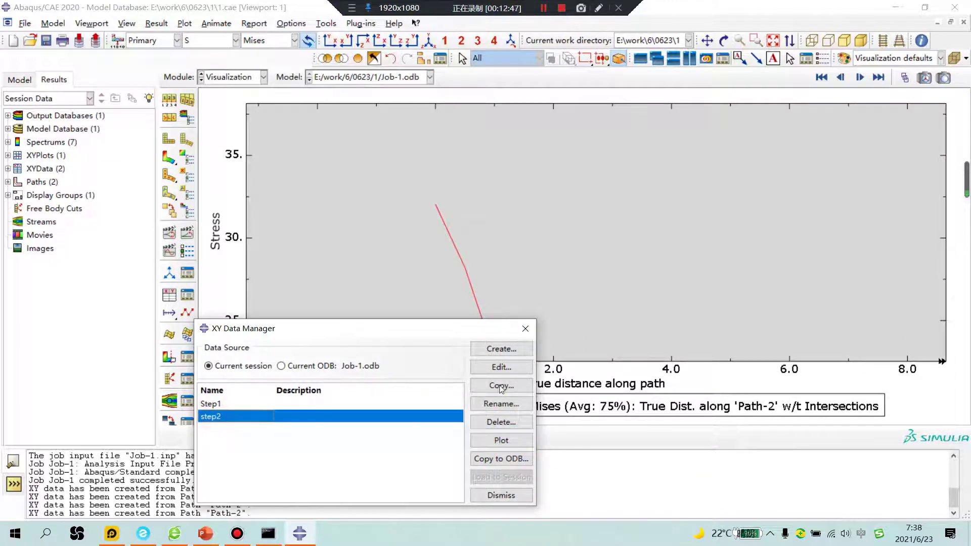
click(508, 441)
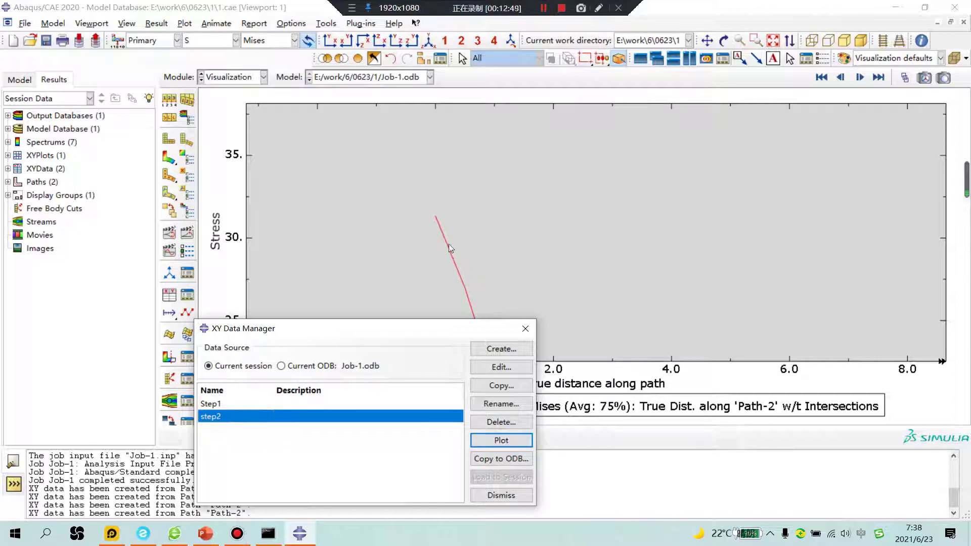
click(218, 405)
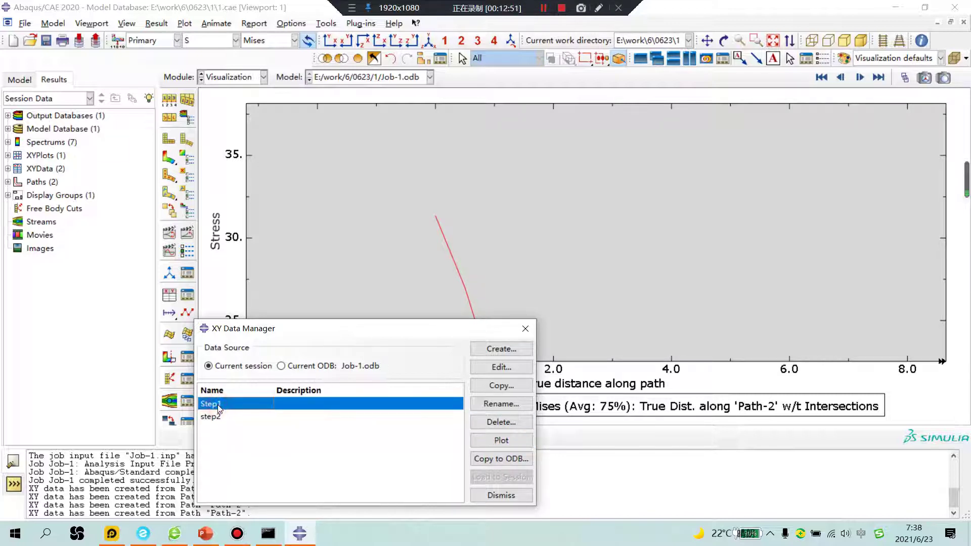
click(517, 449)
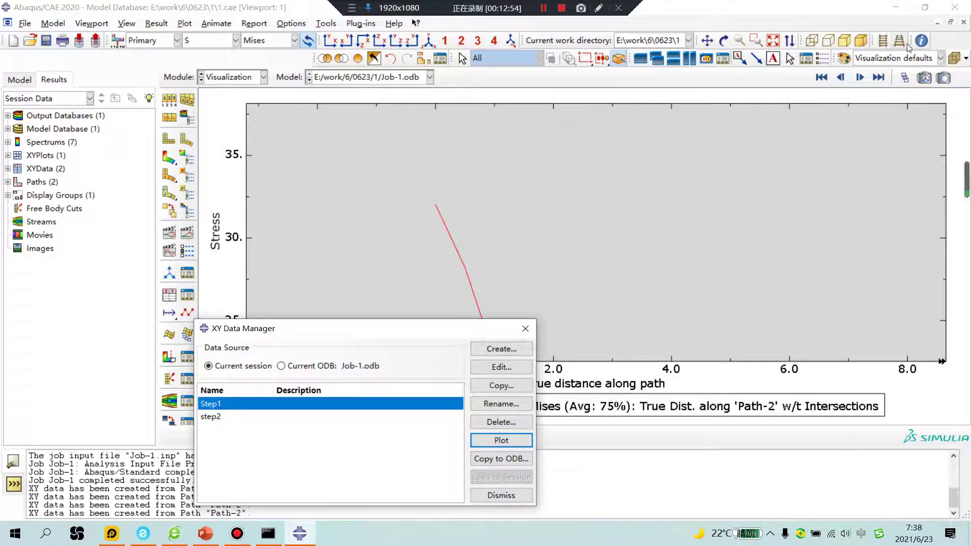
Probe the Mises stress at the start point of the Step1 curve, discarding the probed values without writing them to a file.
click(922, 41)
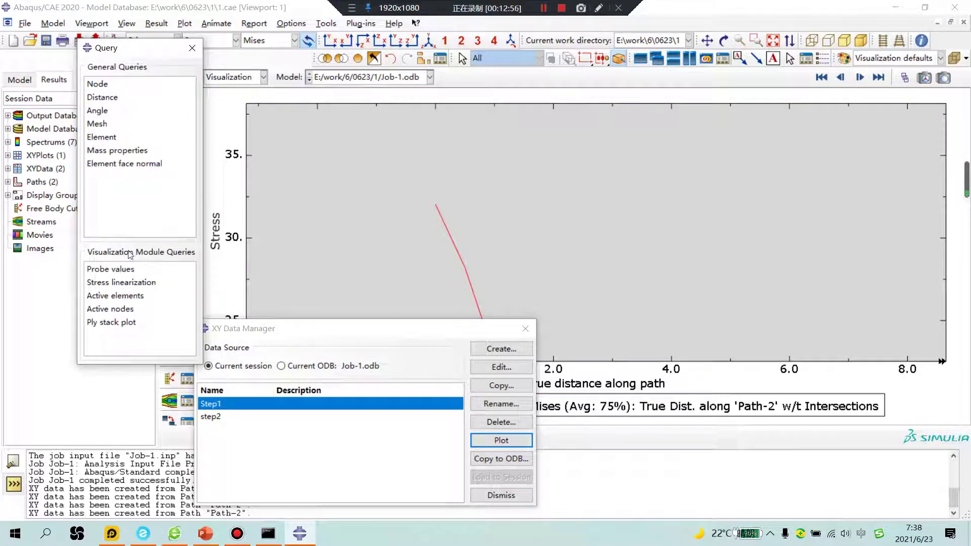
click(114, 270)
drag(306, 127, 638, 286)
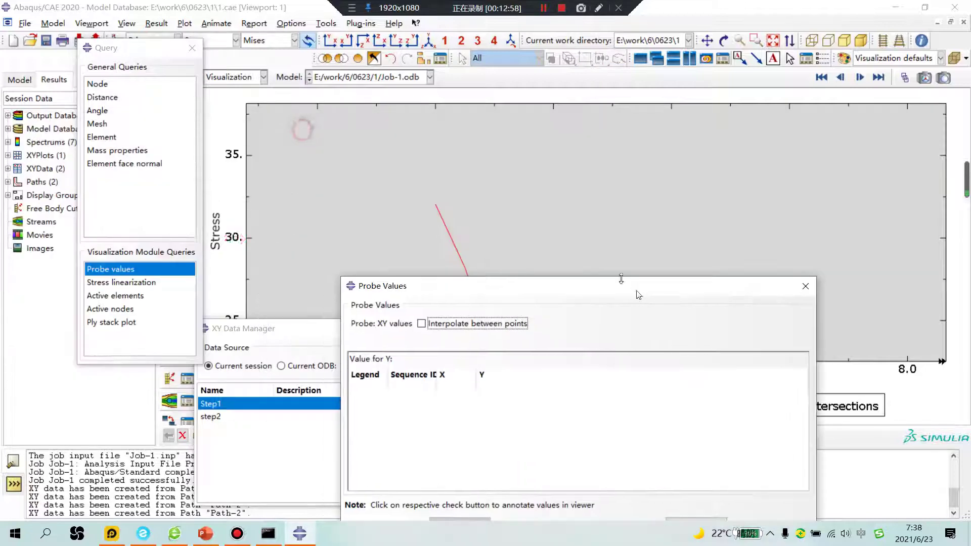
click(442, 205)
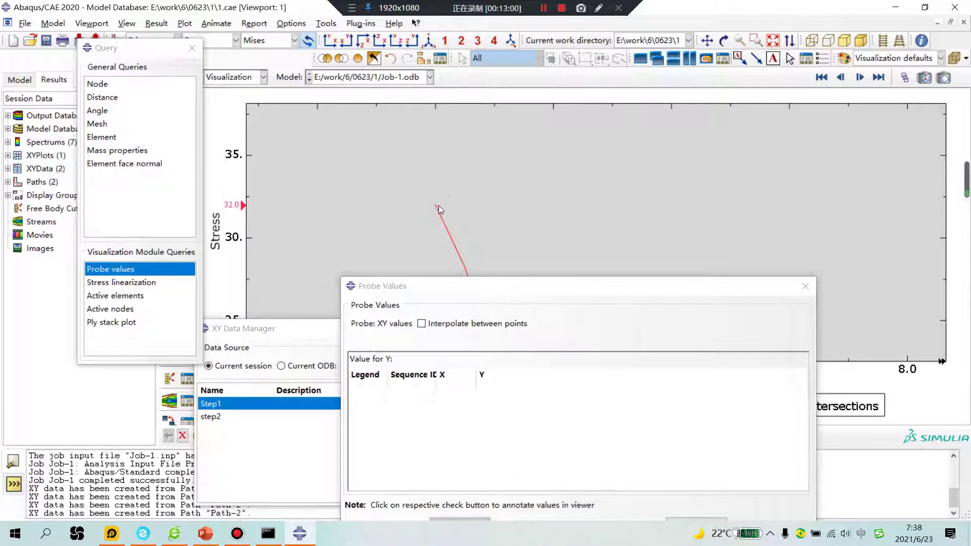
click(437, 205)
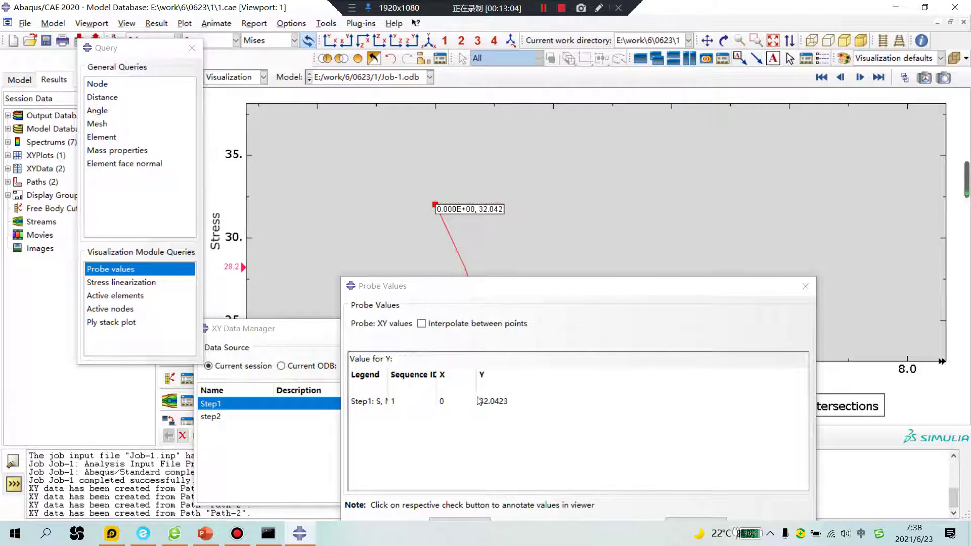
click(805, 286)
click(579, 457)
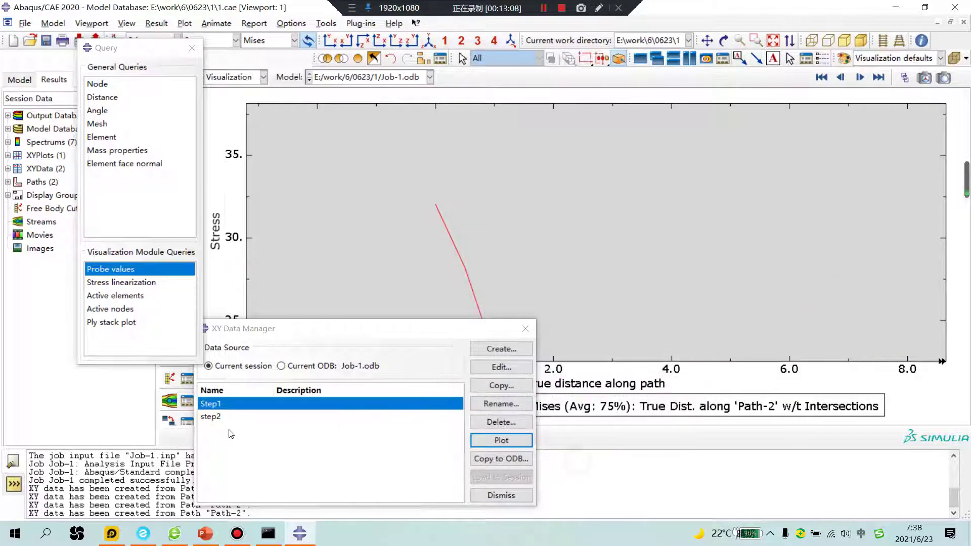
Plot the step2 curve alone and probe its Mises stress at the path start, closing the query and XY data tools without saving the probed values.
click(210, 416)
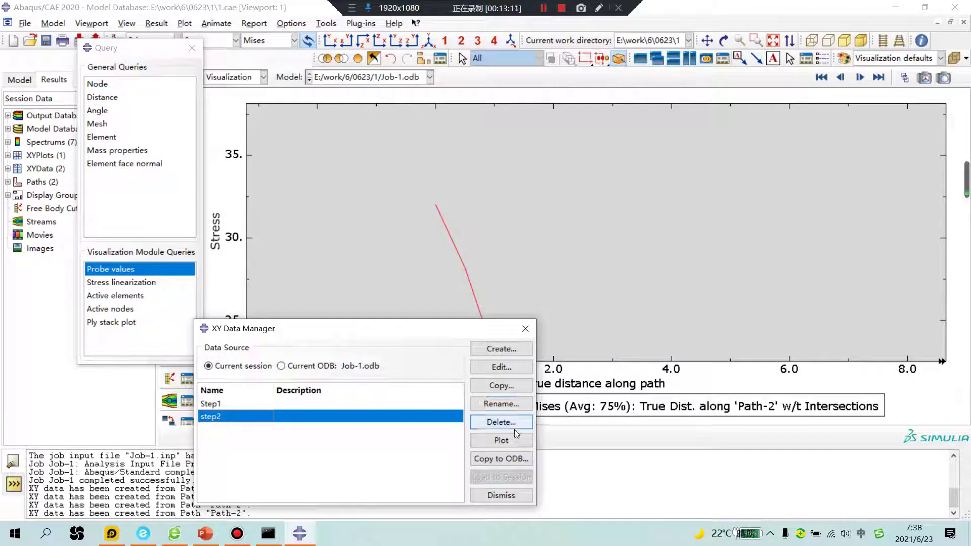
click(502, 440)
click(154, 273)
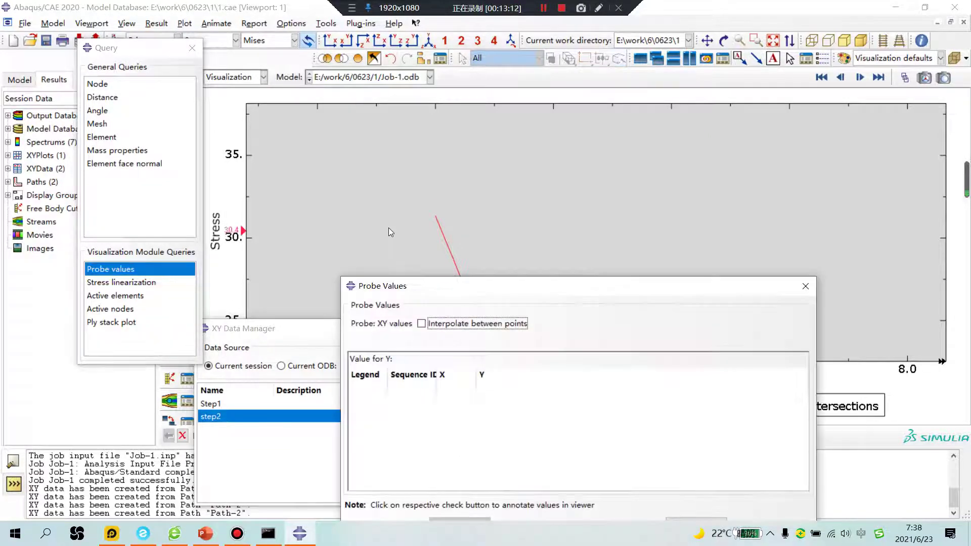
click(436, 221)
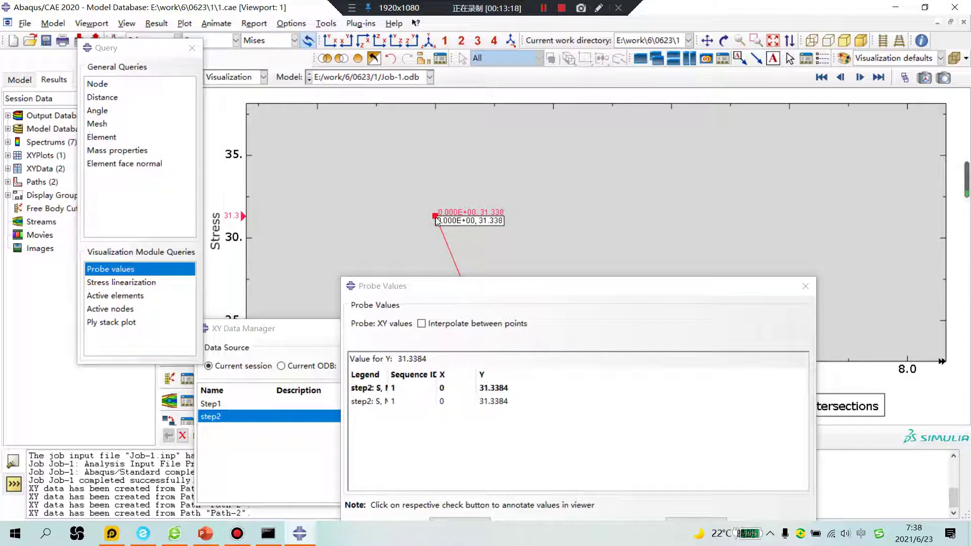
click(806, 287)
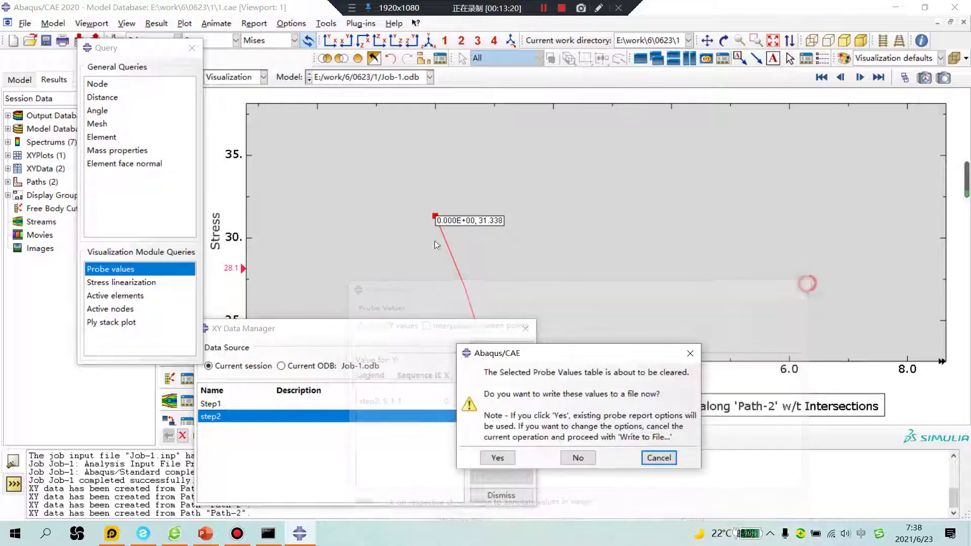
click(690, 353)
click(807, 286)
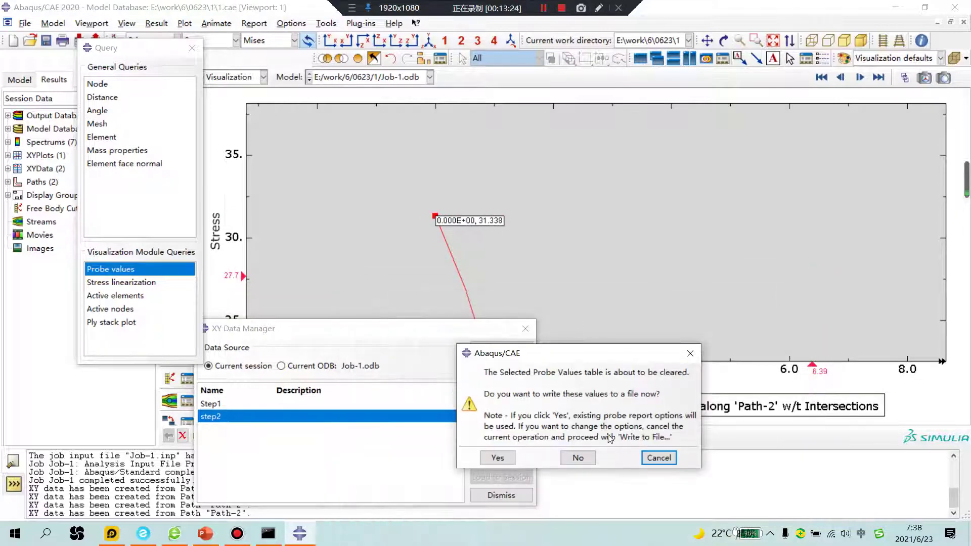
click(578, 458)
click(527, 330)
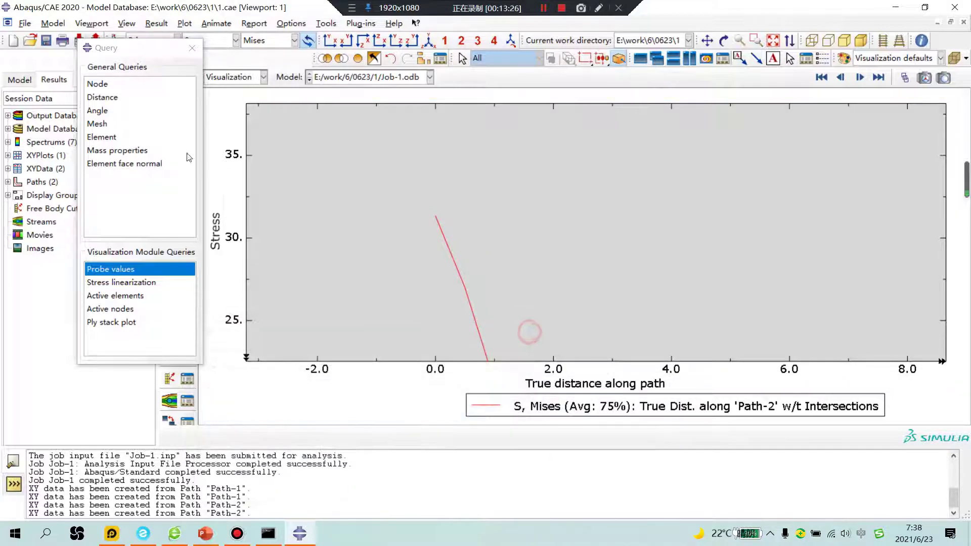
click(193, 49)
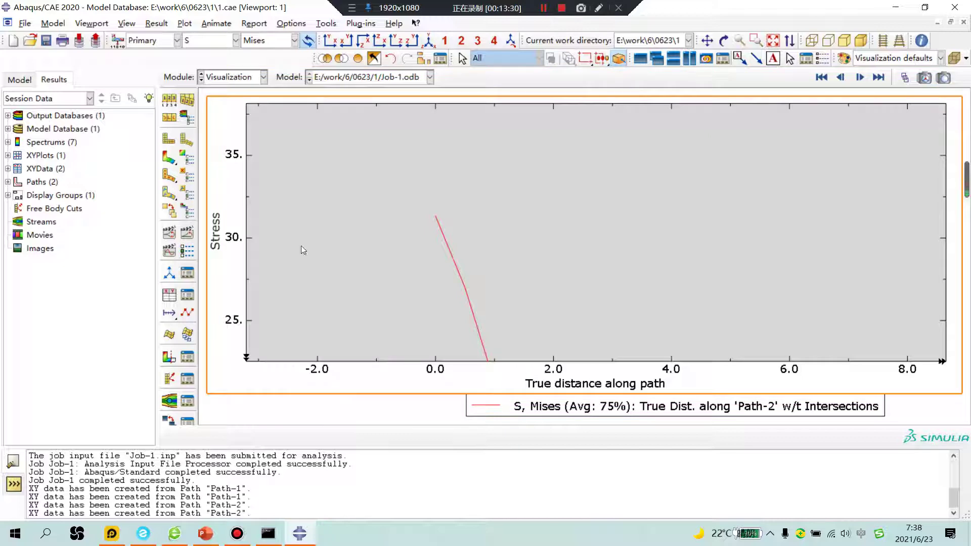
Switch to the PowerPoint presentation and review the Wechat, title and Advertising Time slides with the author's contact details.
click(206, 533)
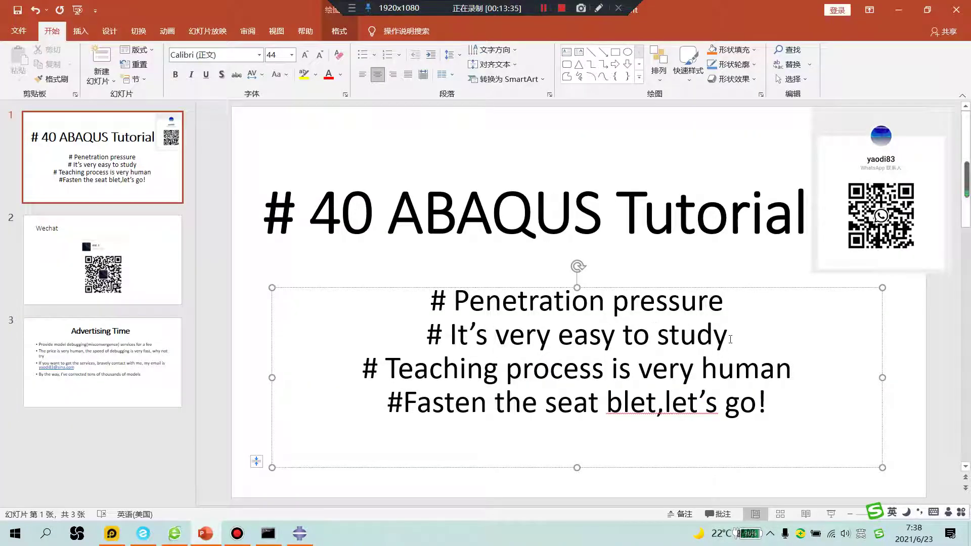
click(120, 277)
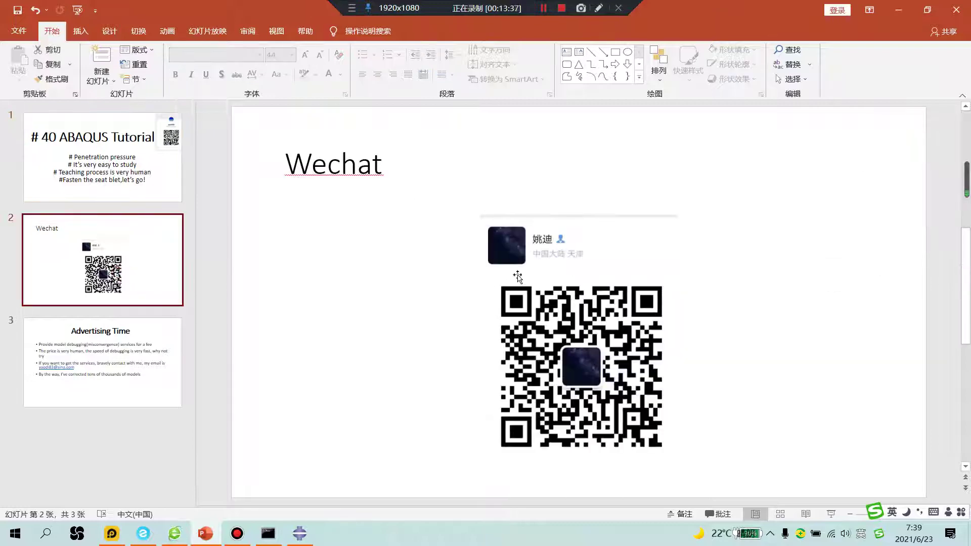
click(80, 159)
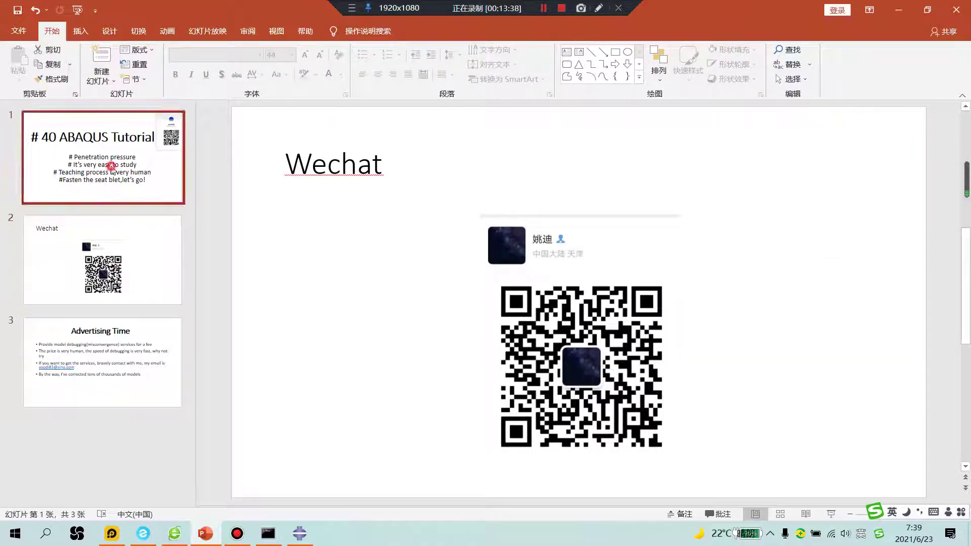
click(880, 190)
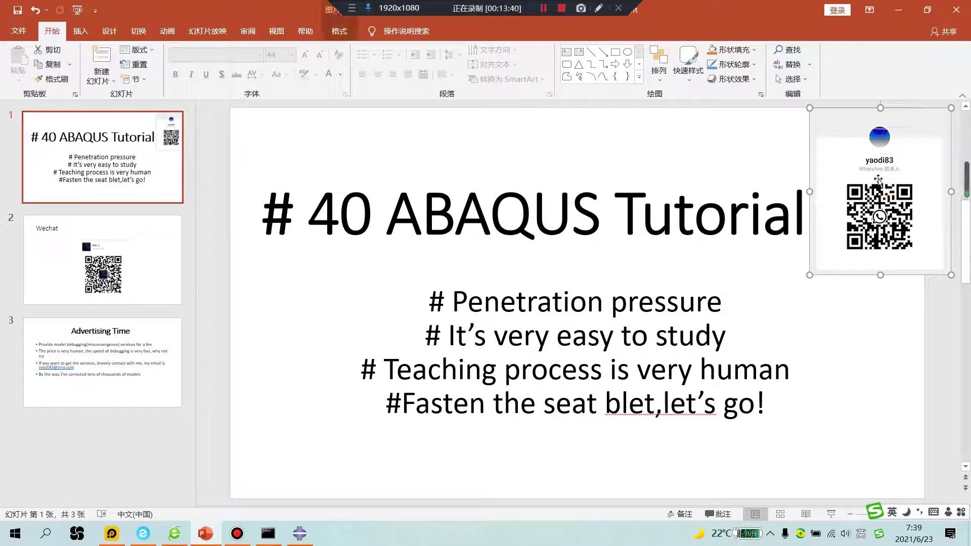
click(137, 336)
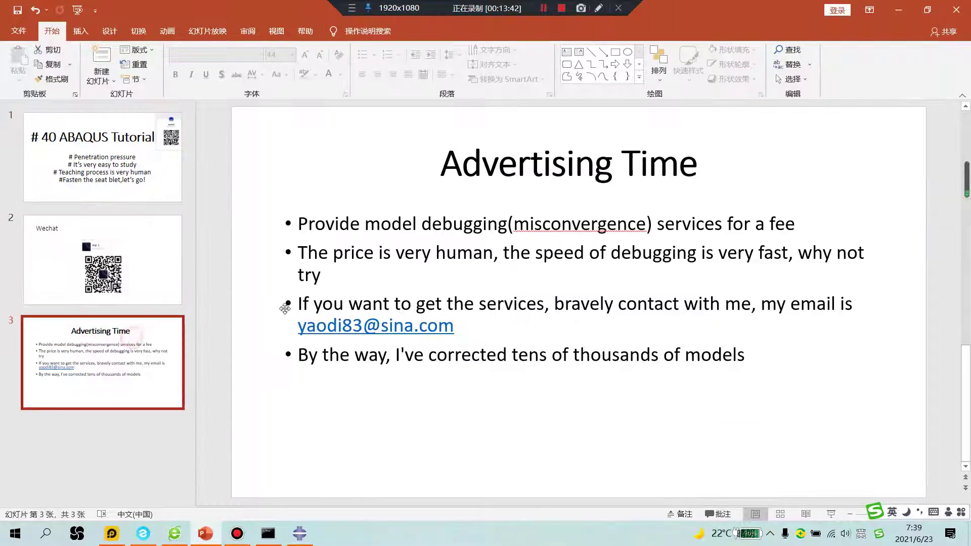